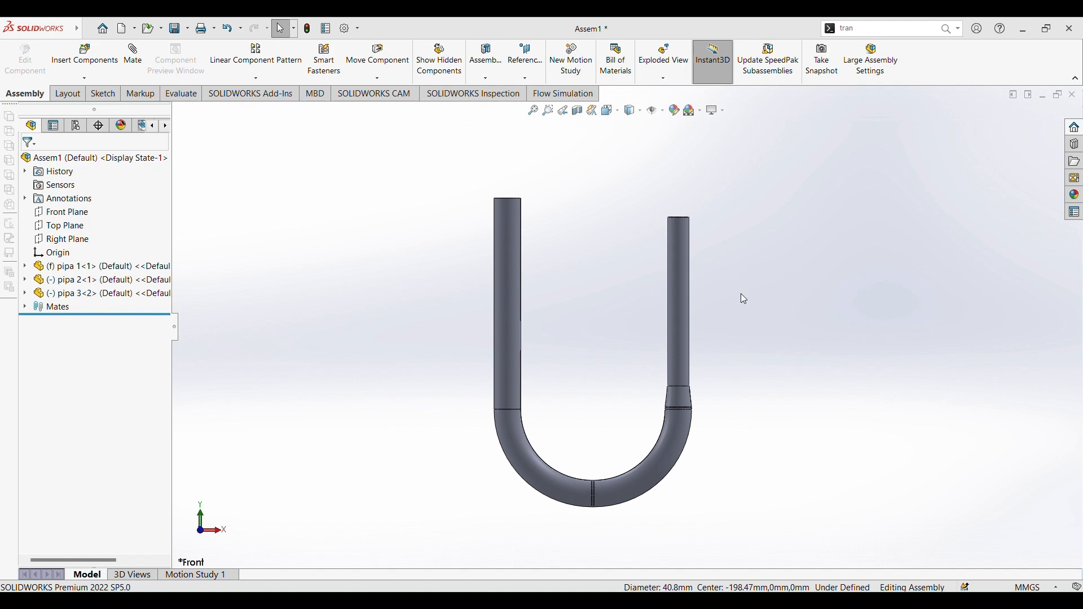
# - Try to start a new Flow Simulation project for the U-shaped pipe assembly
pyautogui.scroll(2, 728, 296)
pyautogui.scroll(-4, 694, 313)
pyautogui.scroll(3, 638, 367)
pyautogui.scroll(-2, 592, 423)
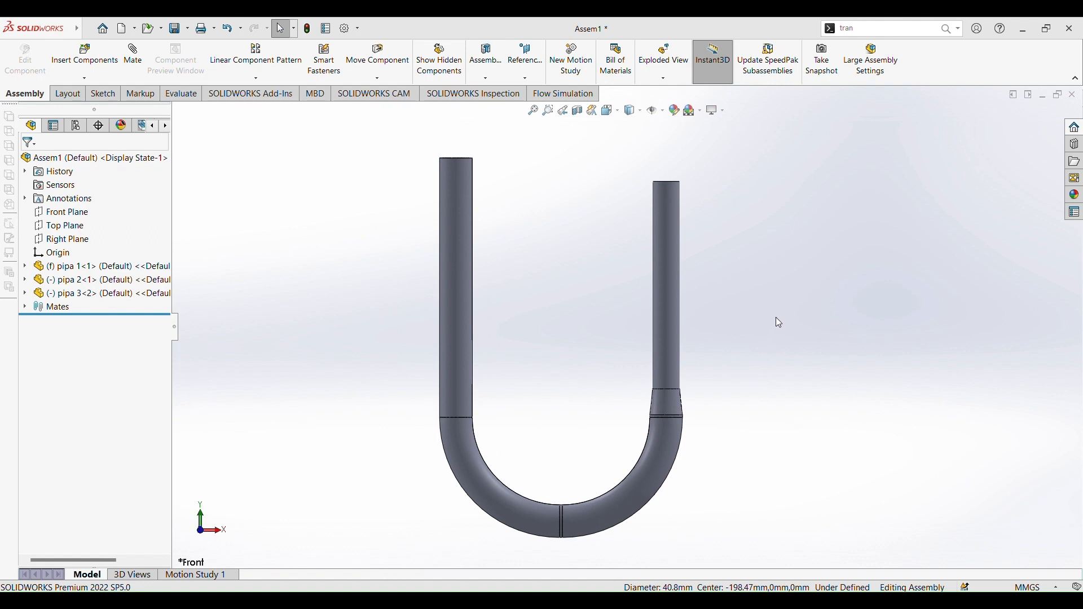
pyautogui.moveTo(786, 322); pyautogui.dragTo(776, 397, button='middle')
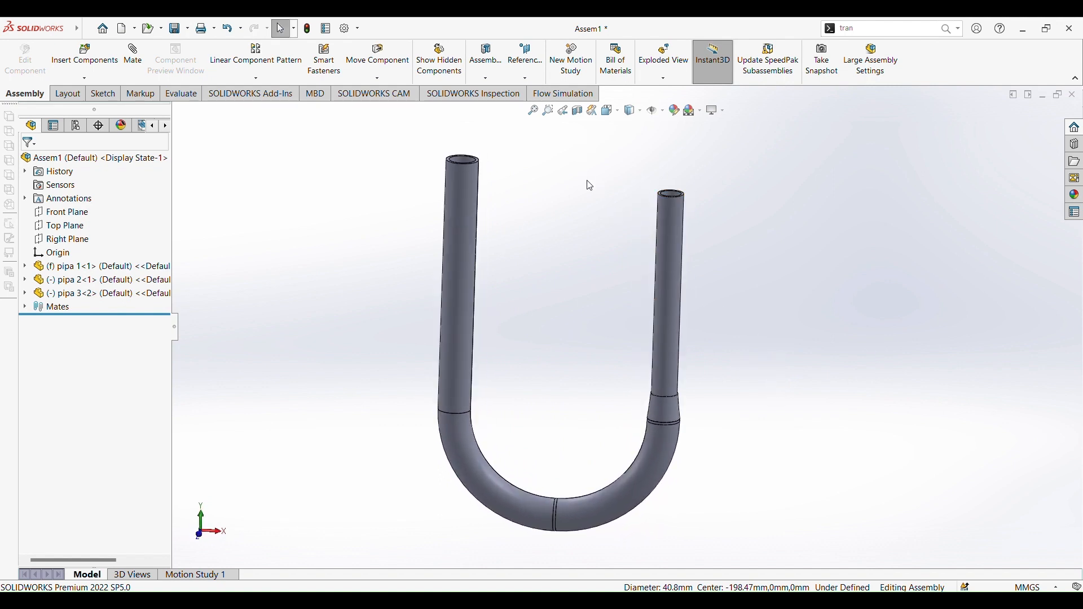
pyautogui.click(546, 100)
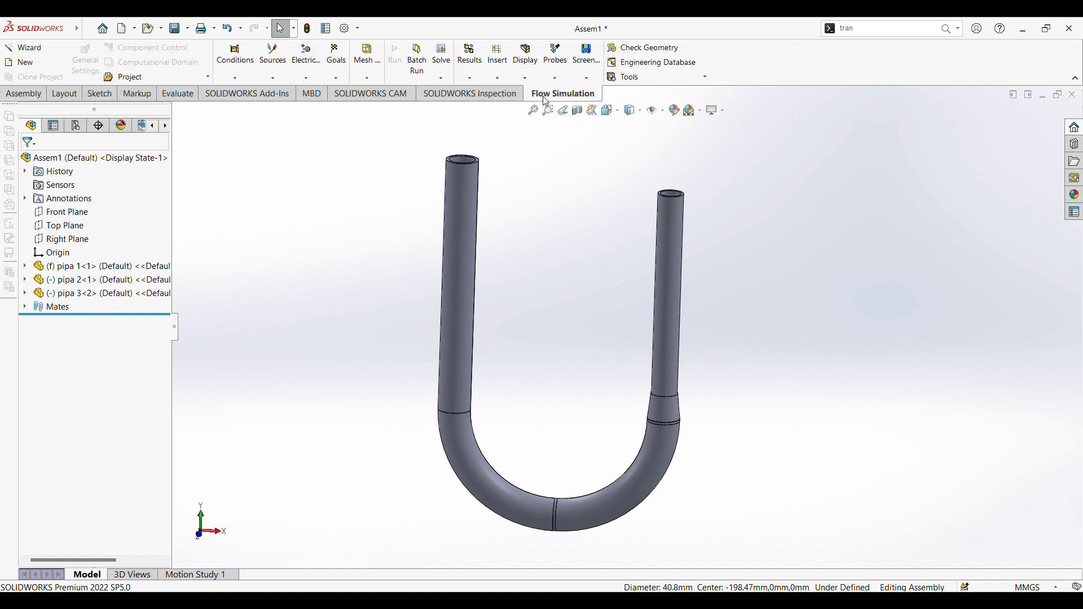
pyautogui.click(40, 66)
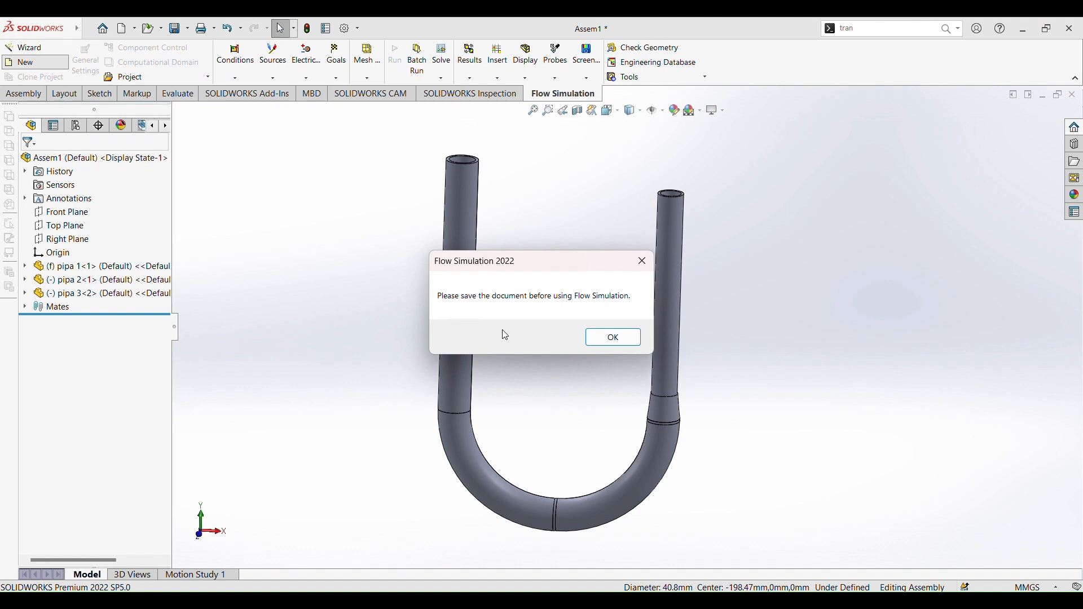
pyautogui.click(601, 343)
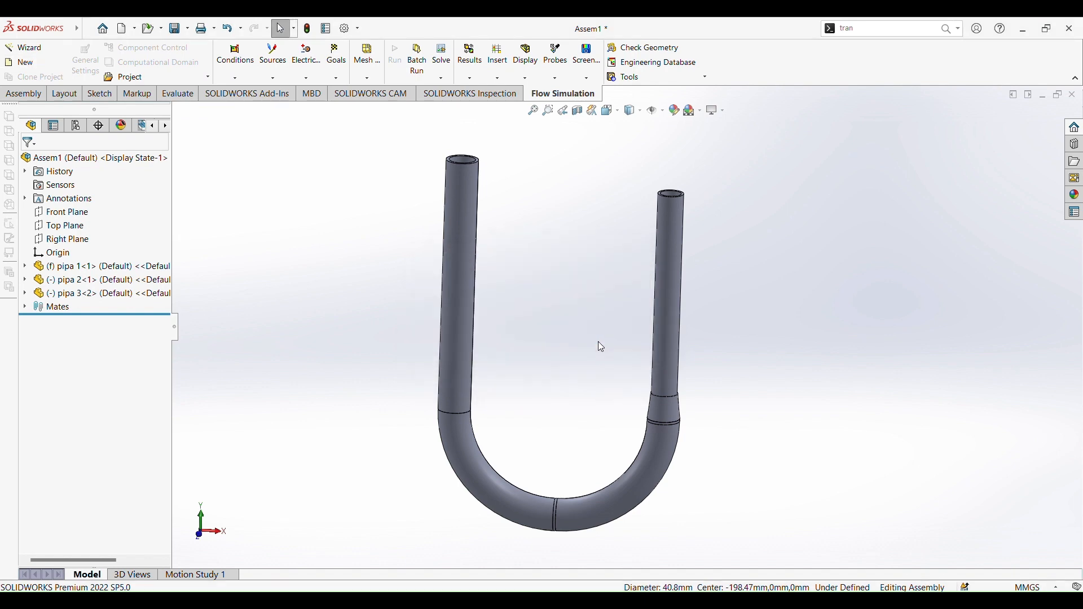
# - Save the assembly under the new file name "Simulasi Pipa kecil ke Besar" in the Semeter 3 folder
pyautogui.click(180, 36)
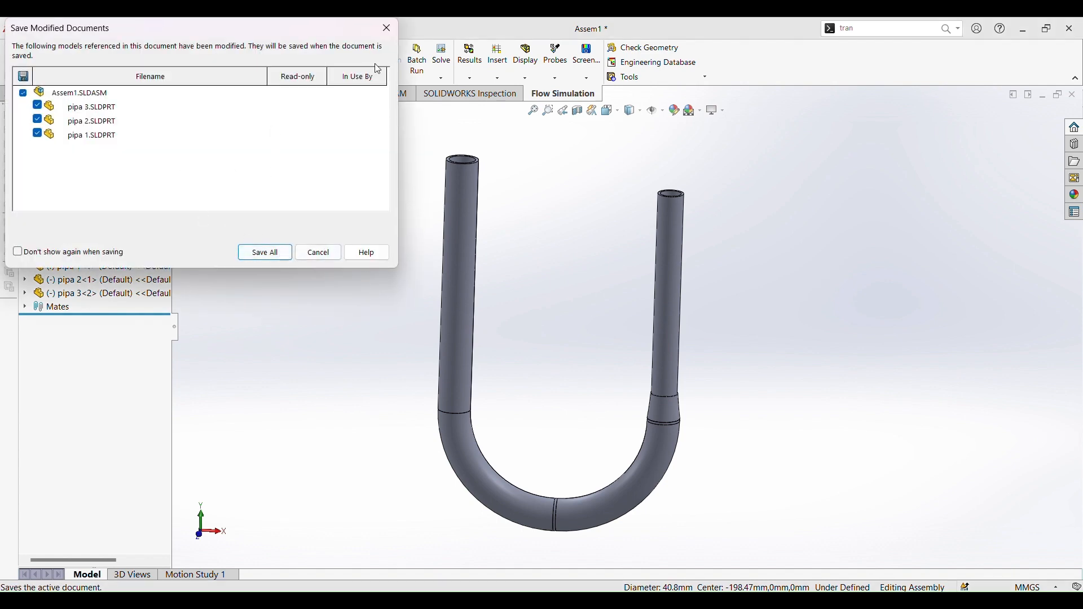
pyautogui.click(387, 29)
pyautogui.click(188, 28)
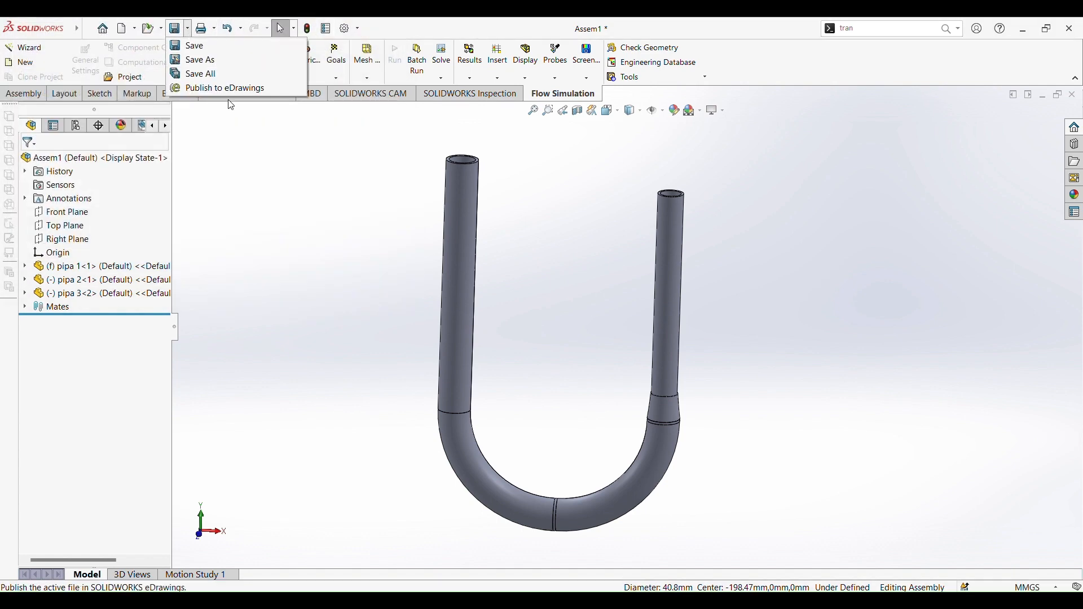
pyautogui.click(216, 66)
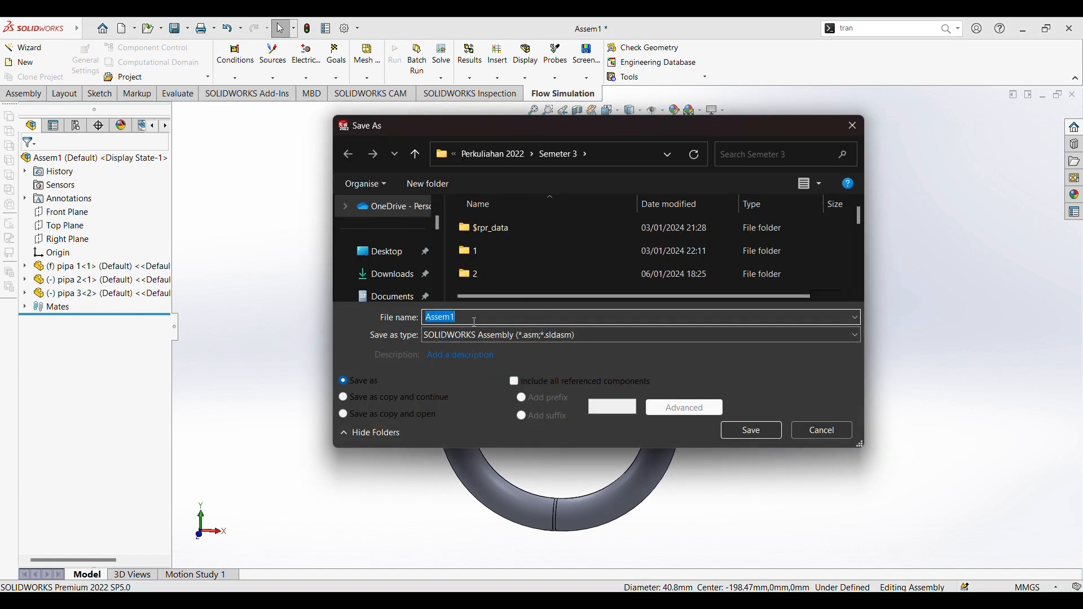
pyautogui.write('Pp')
pyautogui.press('BackSpace')
pyautogui.press('BackSpace')
pyautogui.write('Simulasi P')
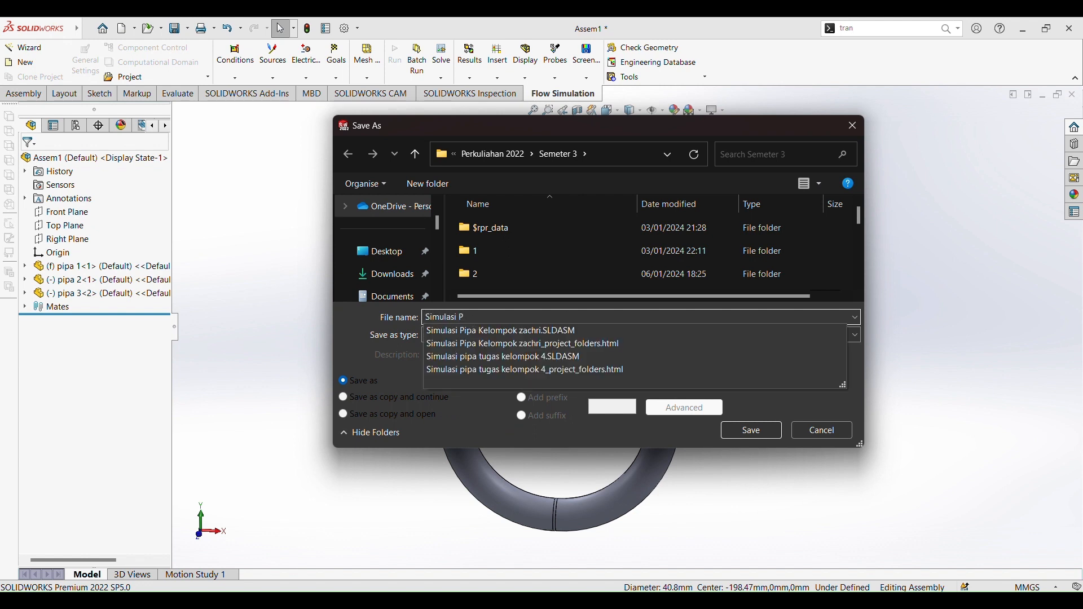
pyautogui.write('ipa kecil Ke')
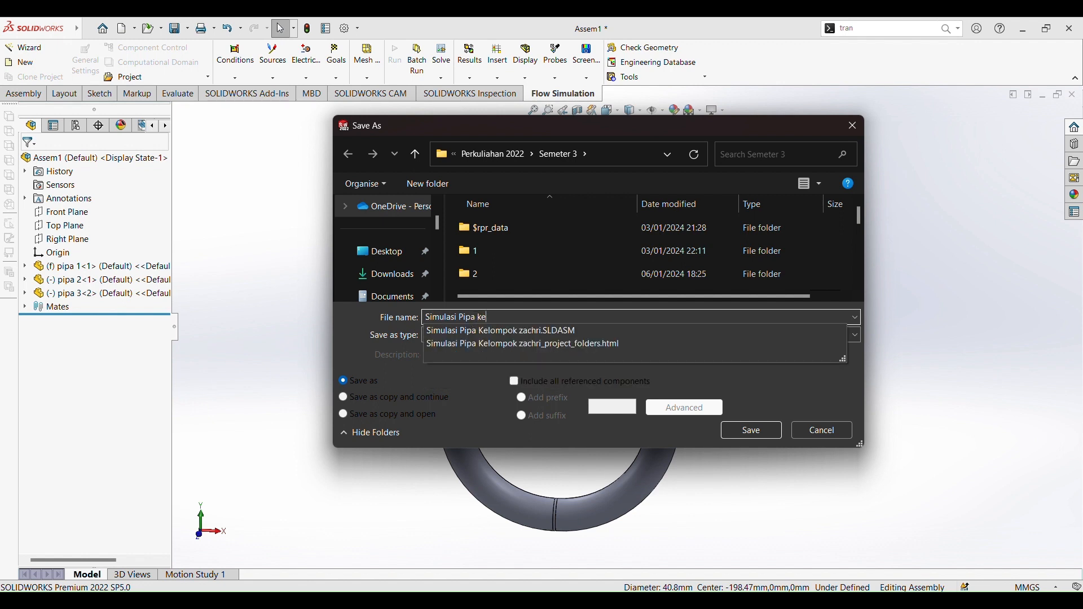
pyautogui.press('BackSpace')
pyautogui.press('BackSpace')
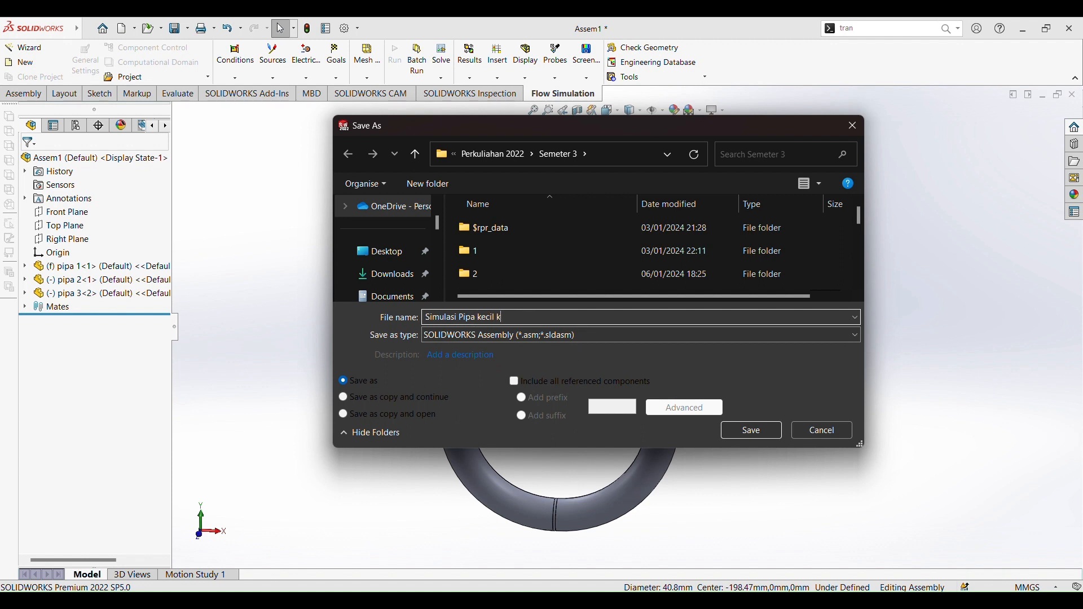
pyautogui.write('ke Besar')
pyautogui.click(741, 431)
pyautogui.click(587, 335)
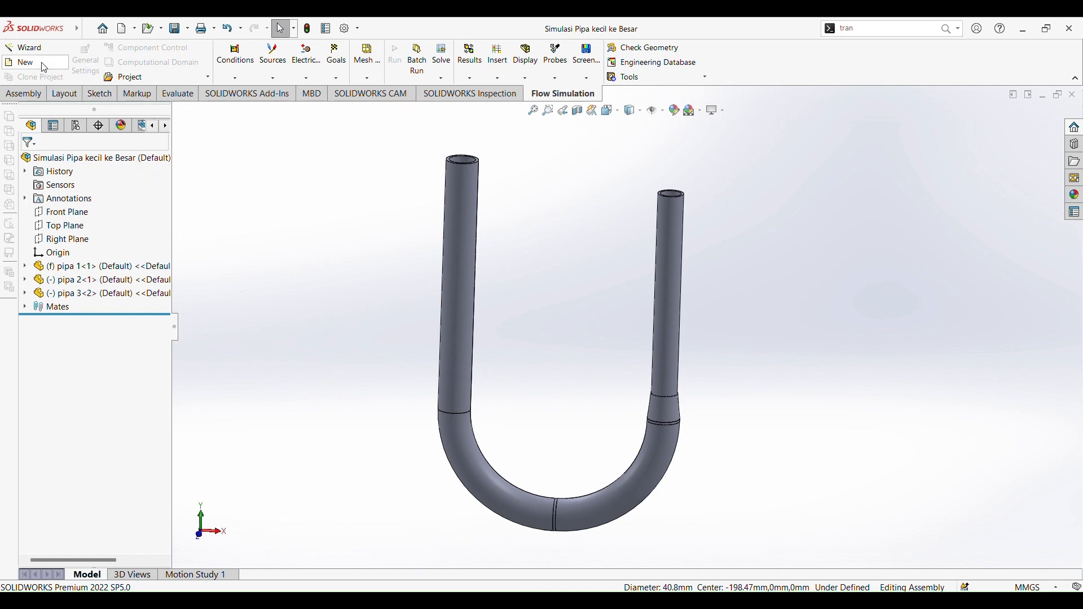
# - Create a flow project named "Simulasi Pipa Kecil Ke besar" from the internal_water template, accepting the computational domain and mesh resets
pyautogui.click(20, 62)
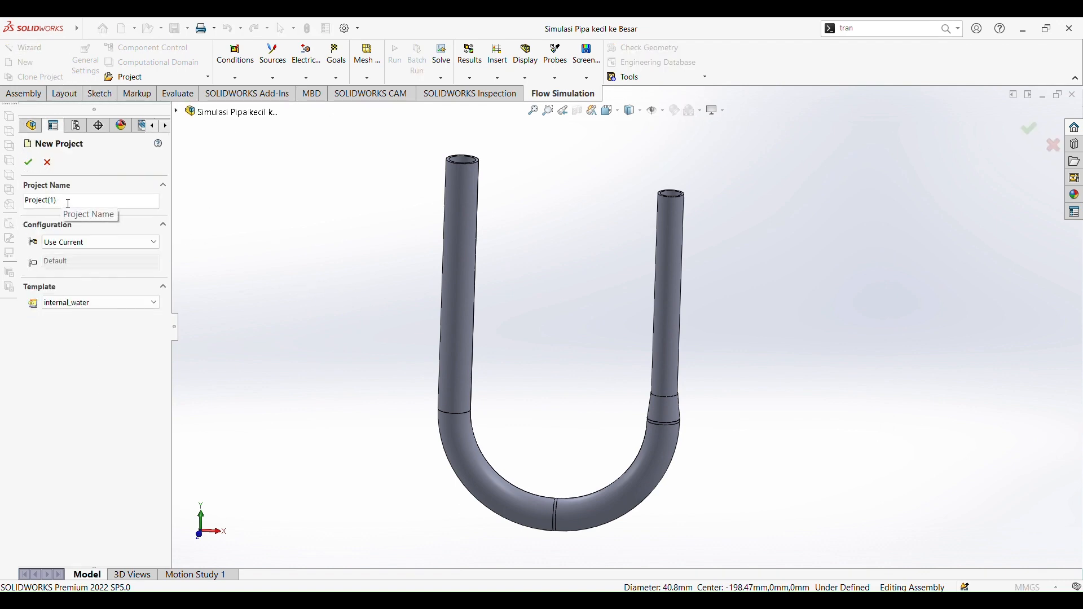
pyautogui.doubleClick(65, 202)
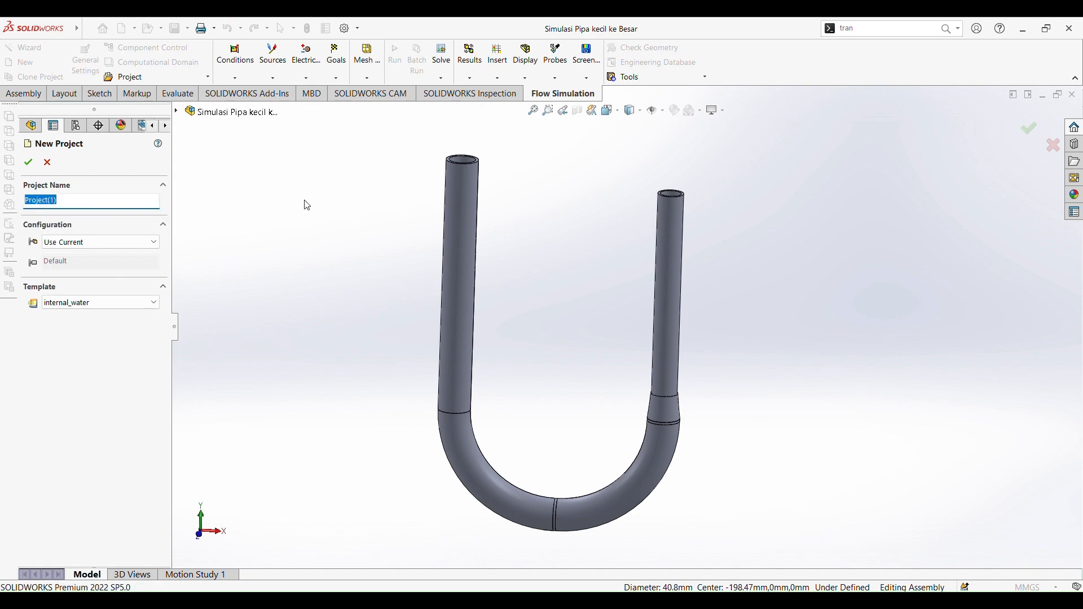
pyautogui.write('Simulasi Pipa Kecil Ke besar')
pyautogui.click(28, 167)
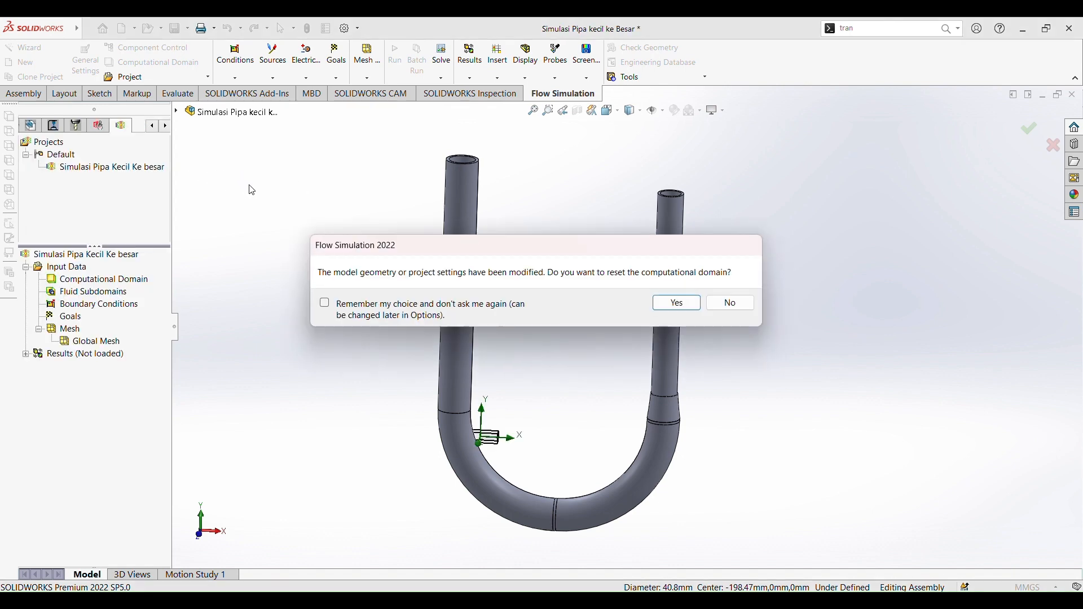
pyautogui.click(676, 304)
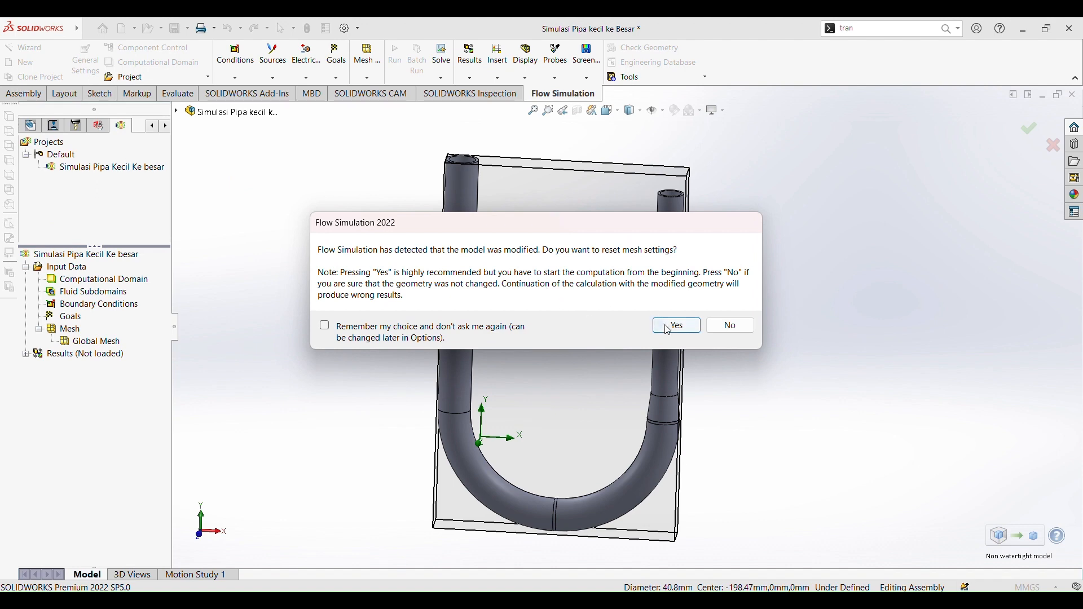
pyautogui.click(674, 326)
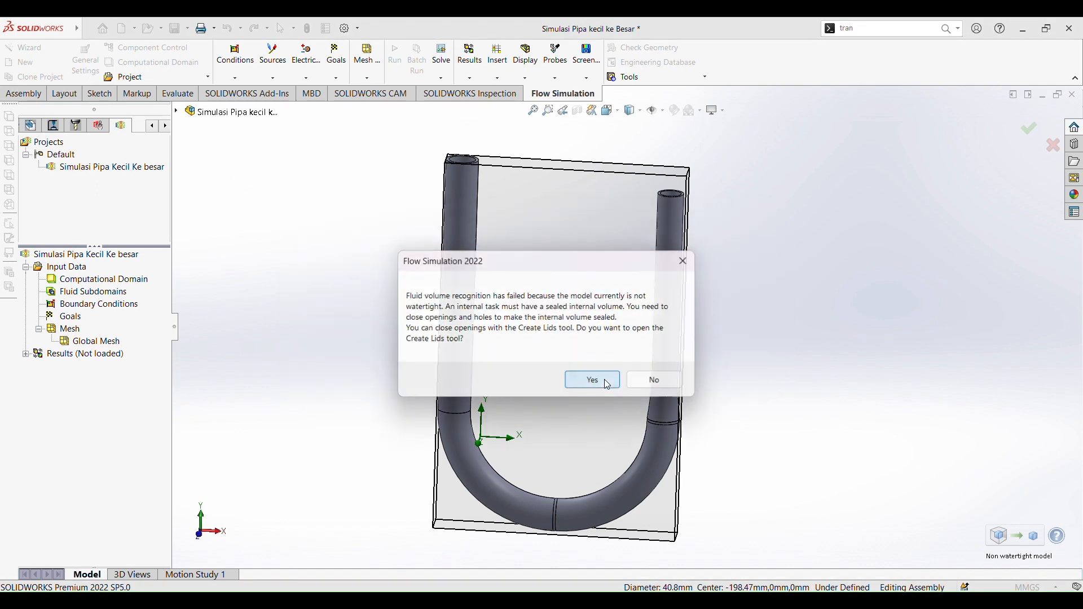
# - Start Create Lids and select the ring-shaped end face of the larger straight pipe, pipa 1
pyautogui.click(597, 378)
pyautogui.scroll(4, 569, 324)
pyautogui.scroll(-7, 558, 224)
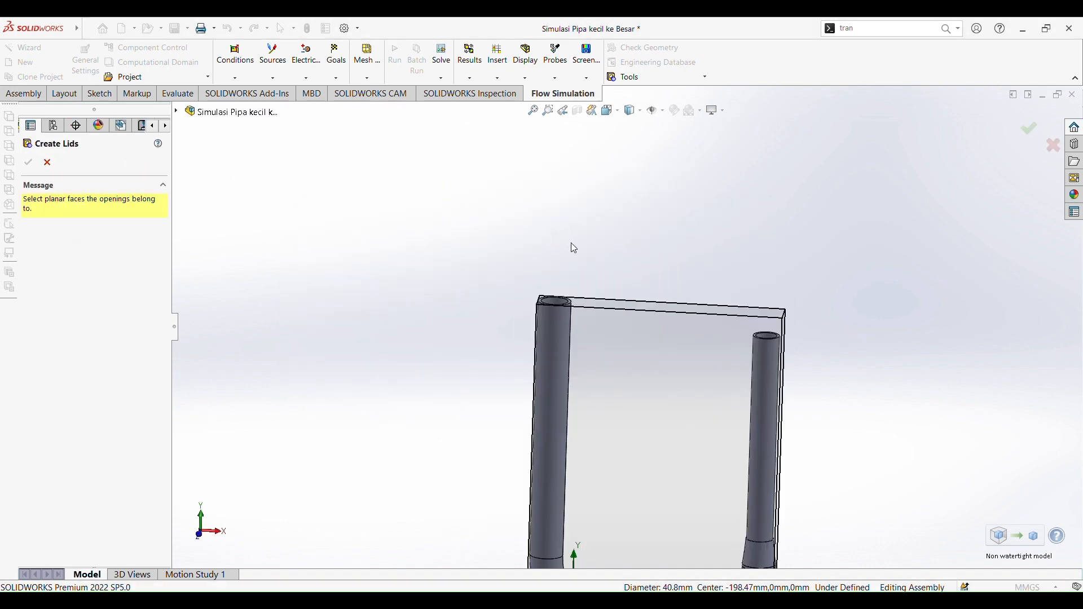
pyautogui.scroll(-3, 562, 316)
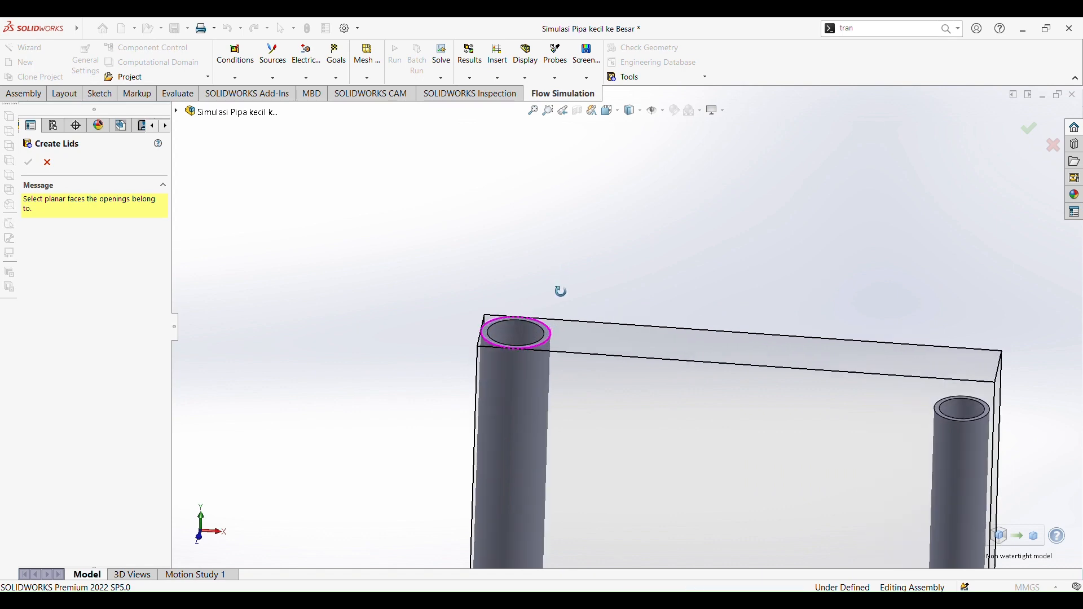
pyautogui.scroll(-2, 566, 354)
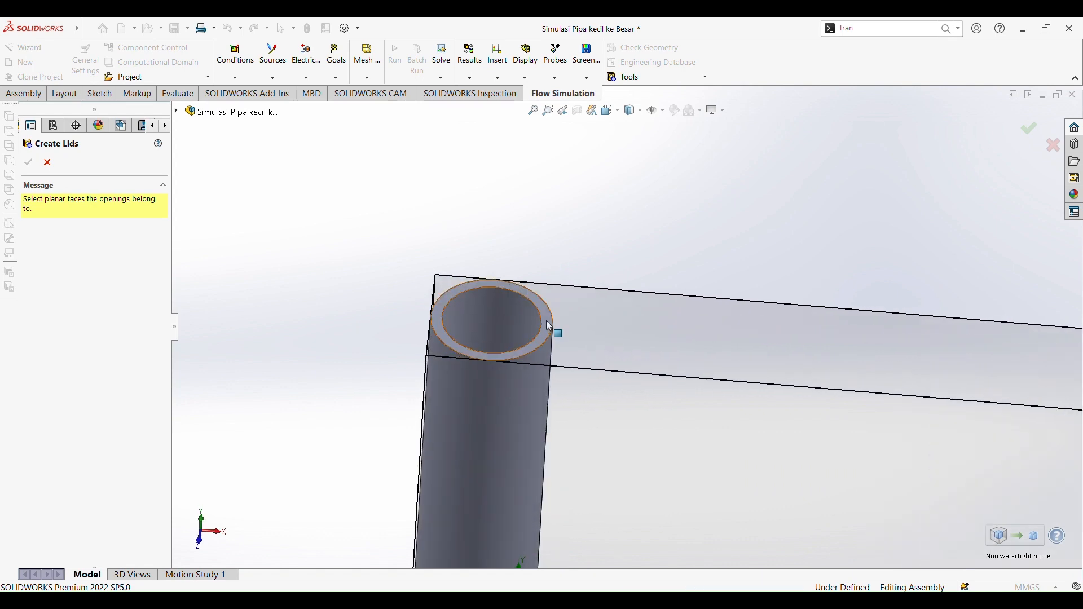
pyautogui.scroll(-3, 564, 339)
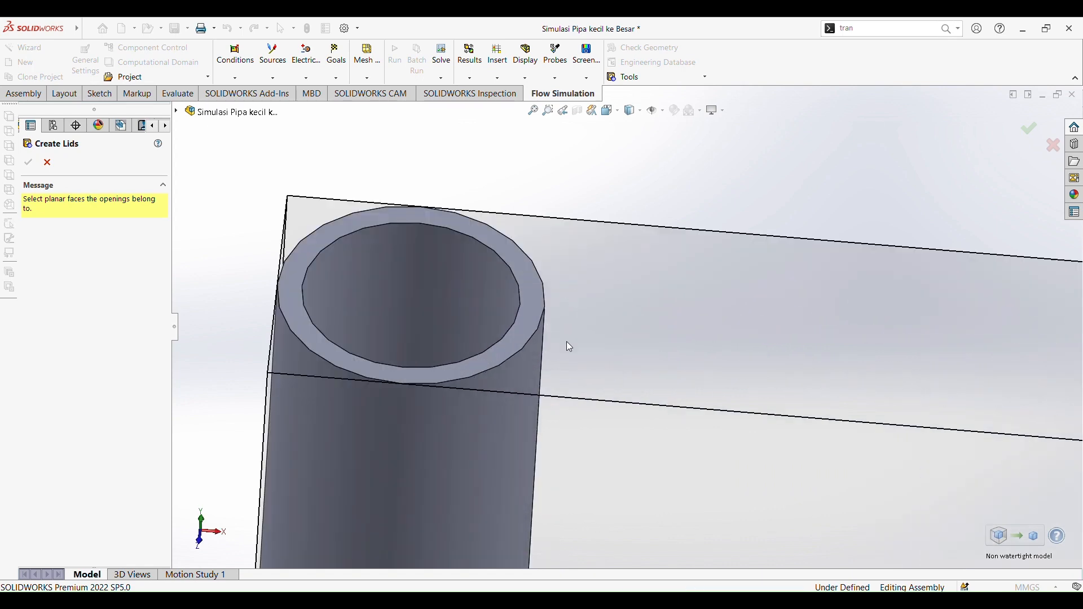
pyautogui.click(538, 305)
pyautogui.scroll(5, 546, 365)
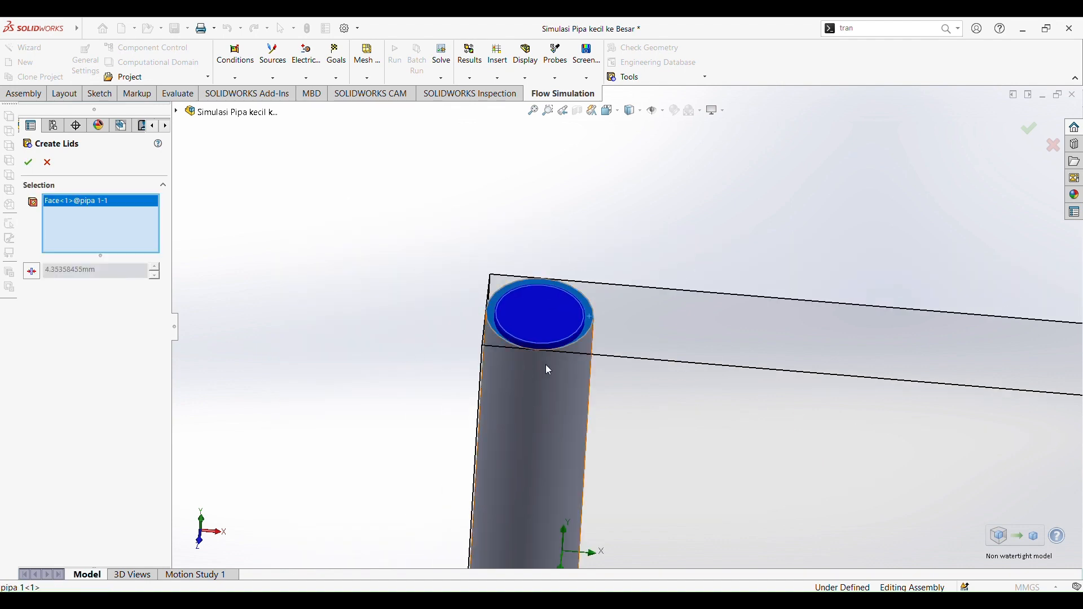
# - Add the open end face of pipa 3 and create both lids, accepting the computational domain and mesh resets
pyautogui.scroll(5, 683, 378)
pyautogui.scroll(-5, 401, 290)
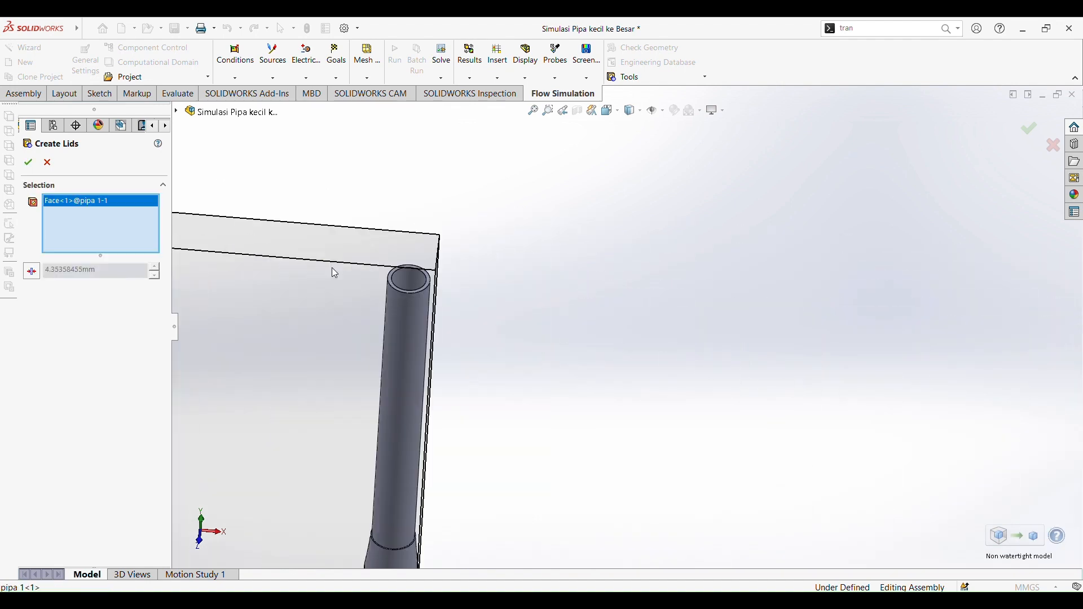
pyautogui.scroll(-2, 449, 291)
pyautogui.scroll(-2, 524, 293)
pyautogui.click(541, 302)
pyautogui.scroll(4, 483, 305)
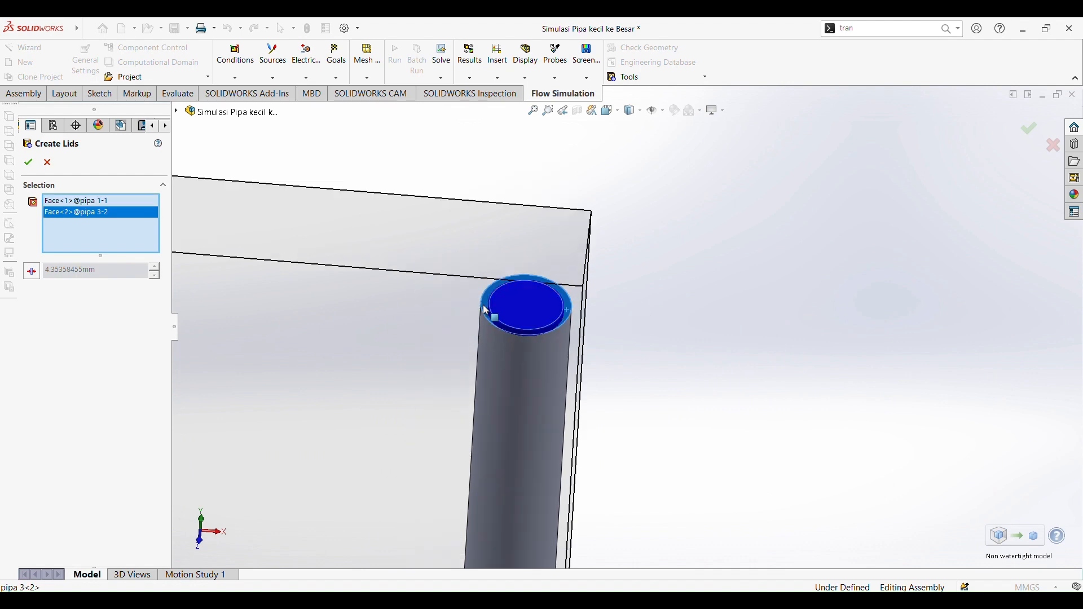
pyautogui.scroll(2, 436, 333)
pyautogui.scroll(3, 563, 418)
pyautogui.scroll(-2, 563, 418)
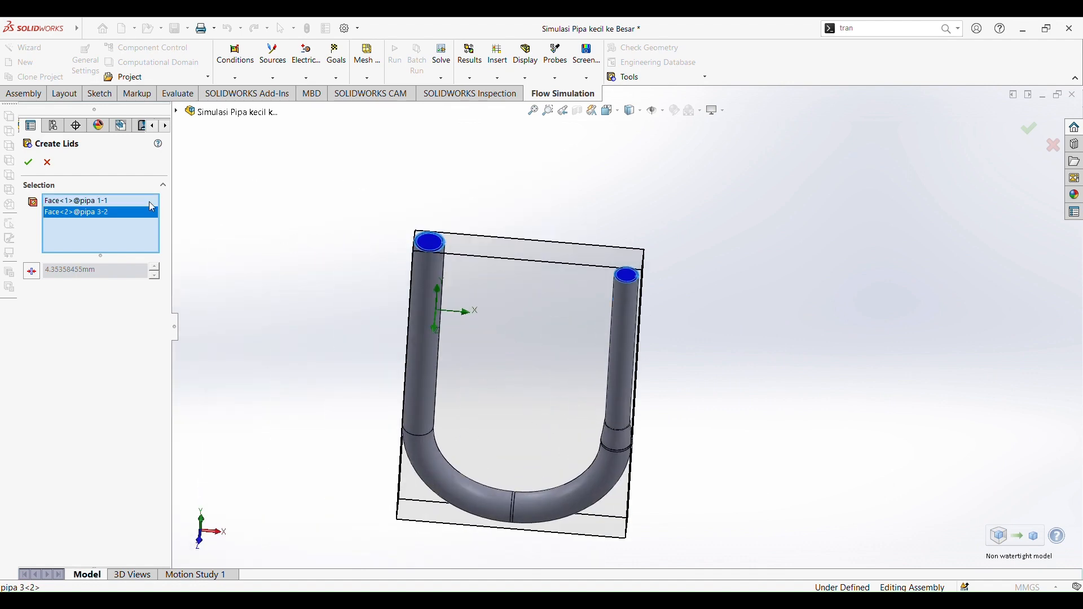
pyautogui.click(29, 164)
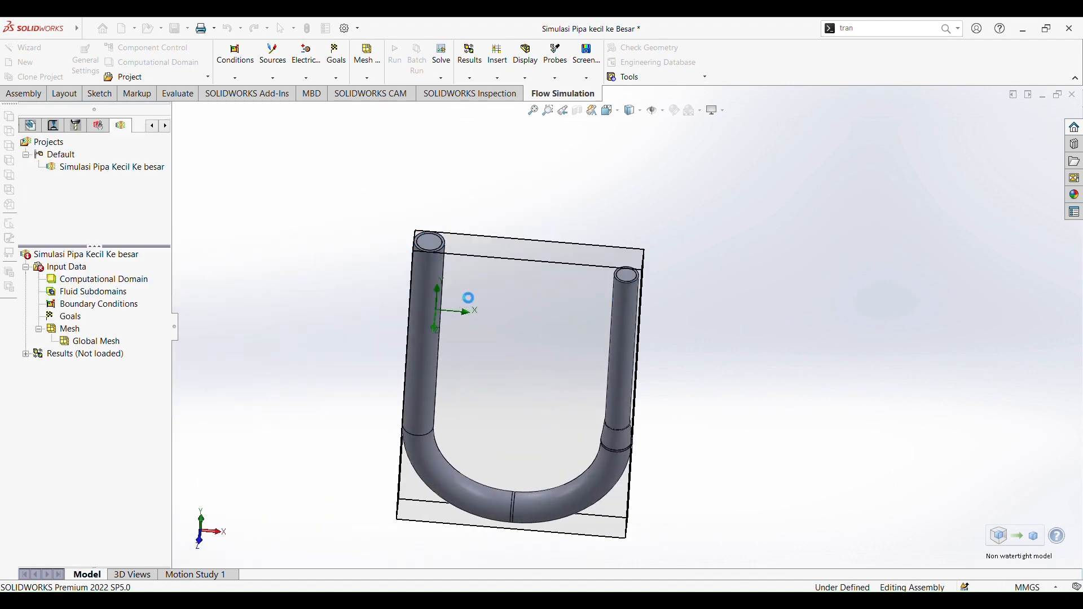
pyautogui.click(670, 304)
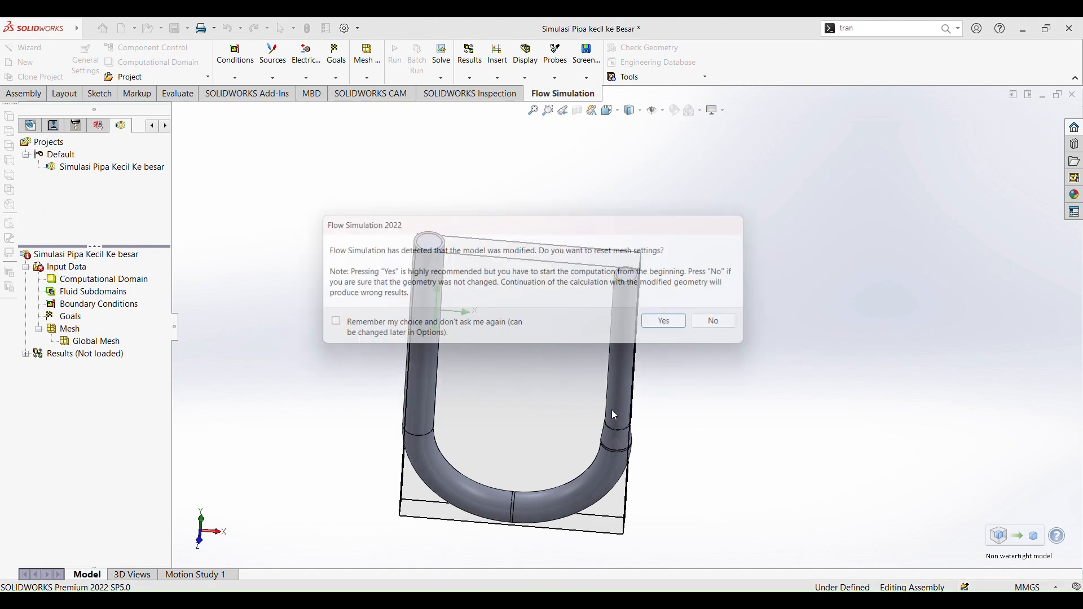
pyautogui.click(677, 326)
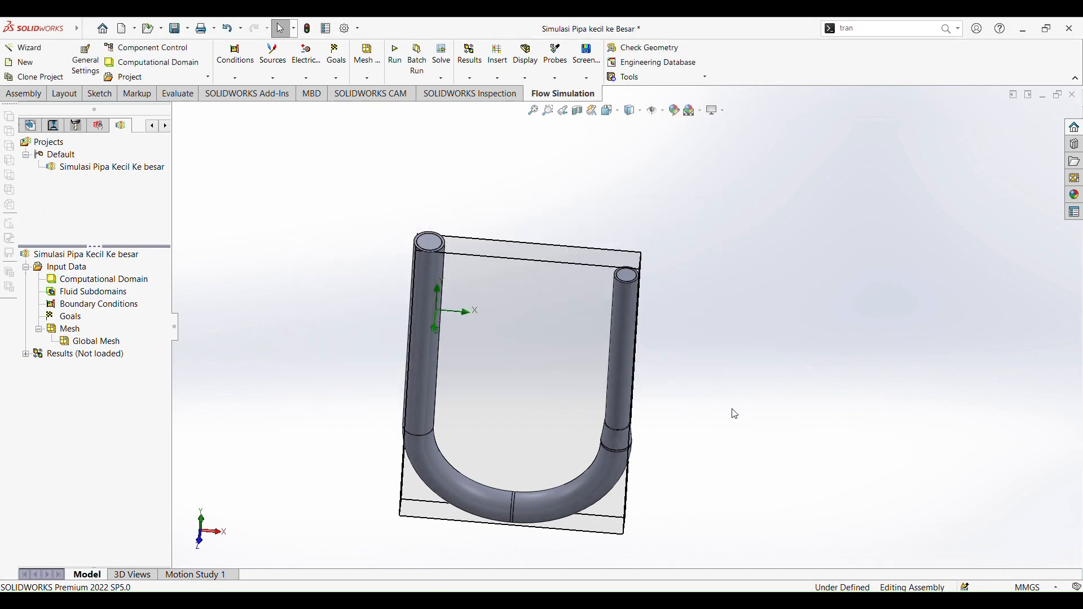
pyautogui.moveTo(666, 404); pyautogui.dragTo(658, 343, button='middle')
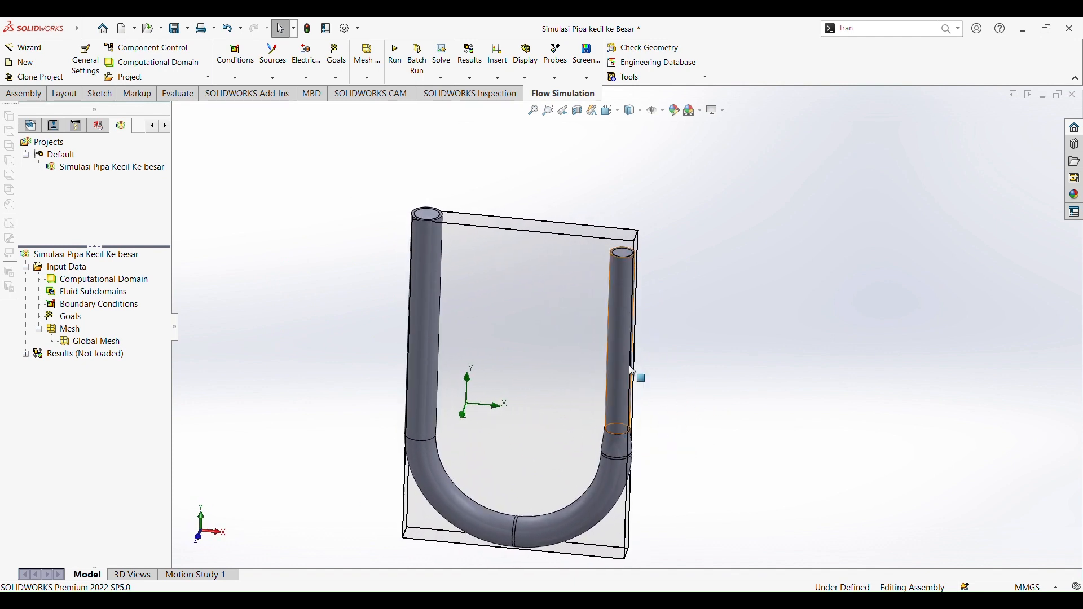
pyautogui.scroll(1, 570, 377)
pyautogui.scroll(-3, 571, 383)
pyautogui.scroll(3, 587, 404)
pyautogui.scroll(-2, 609, 434)
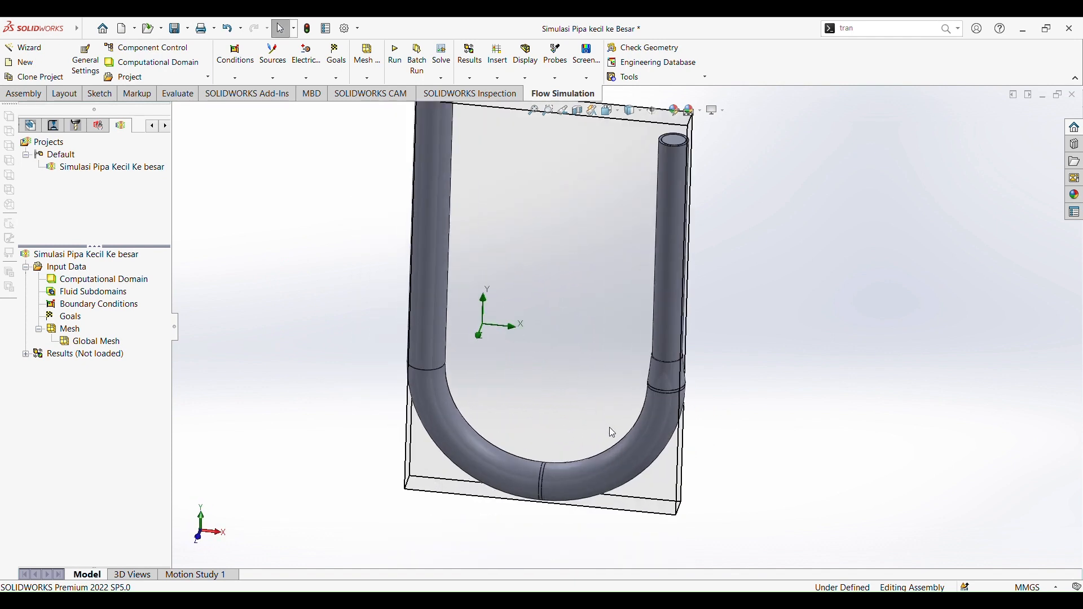
pyautogui.scroll(2, 597, 346)
pyautogui.scroll(-2, 616, 285)
pyautogui.scroll(2, 547, 250)
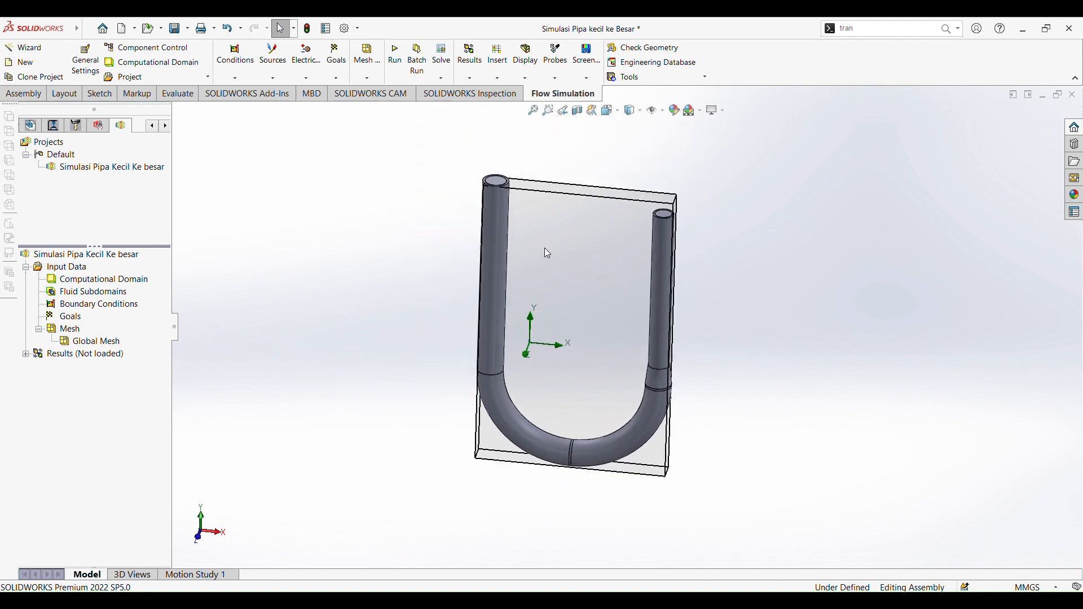
pyautogui.scroll(-2, 621, 258)
pyautogui.scroll(1, 610, 282)
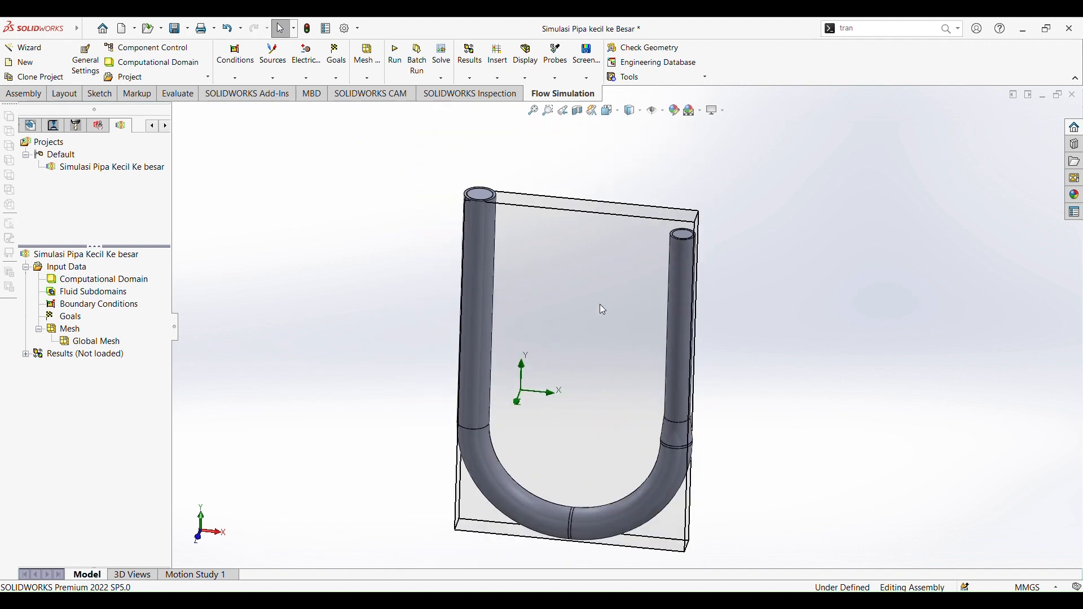
# - Start the flow project wizard and try to name the new project "Simulasi Pipa Kecil ke Besar"
pyautogui.click(29, 66)
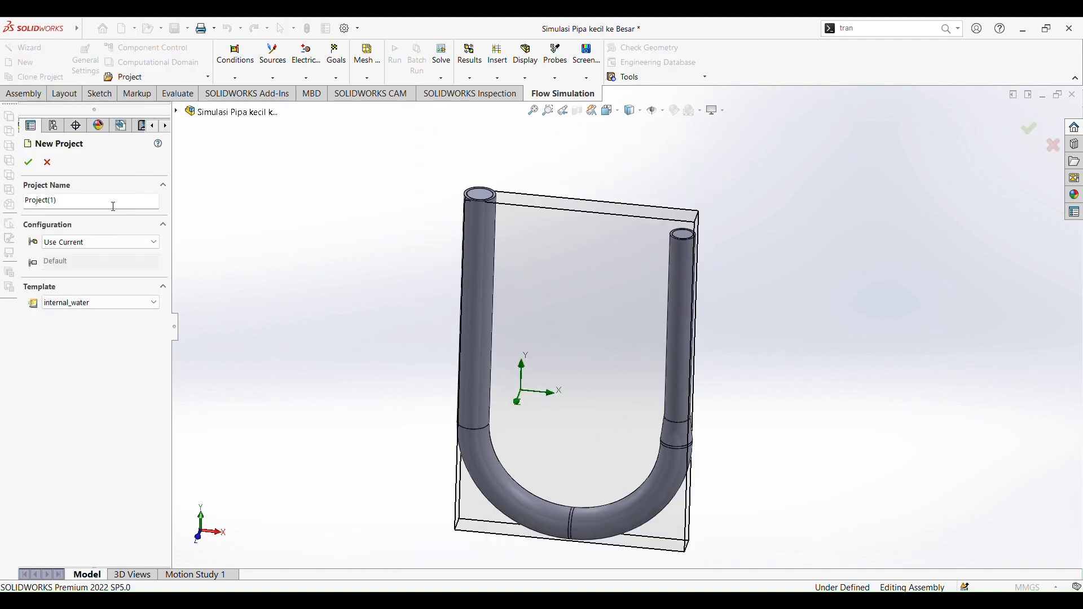
pyautogui.click(28, 163)
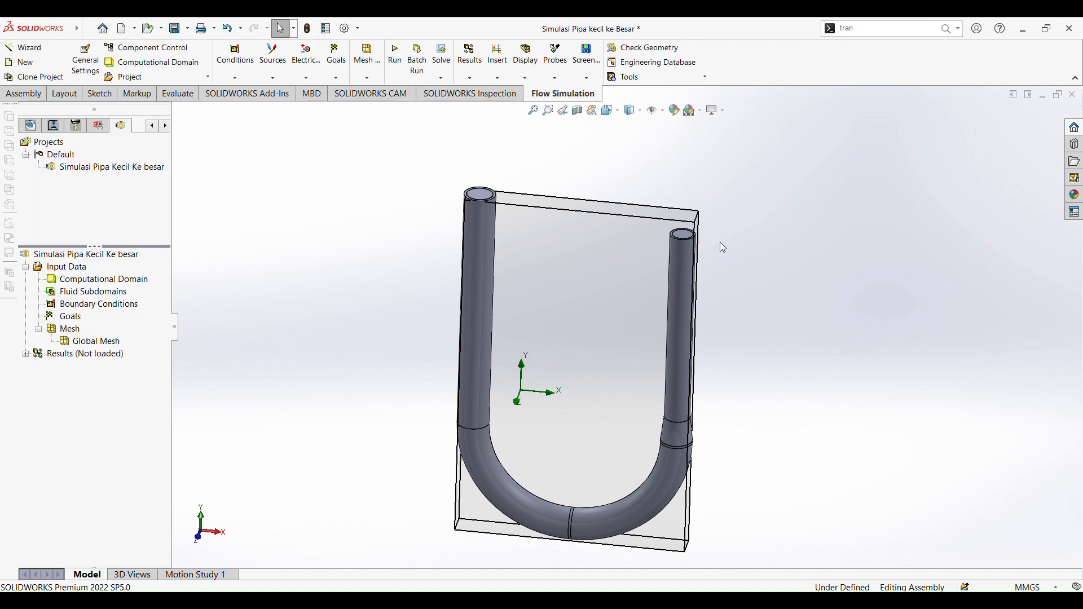
pyautogui.click(34, 52)
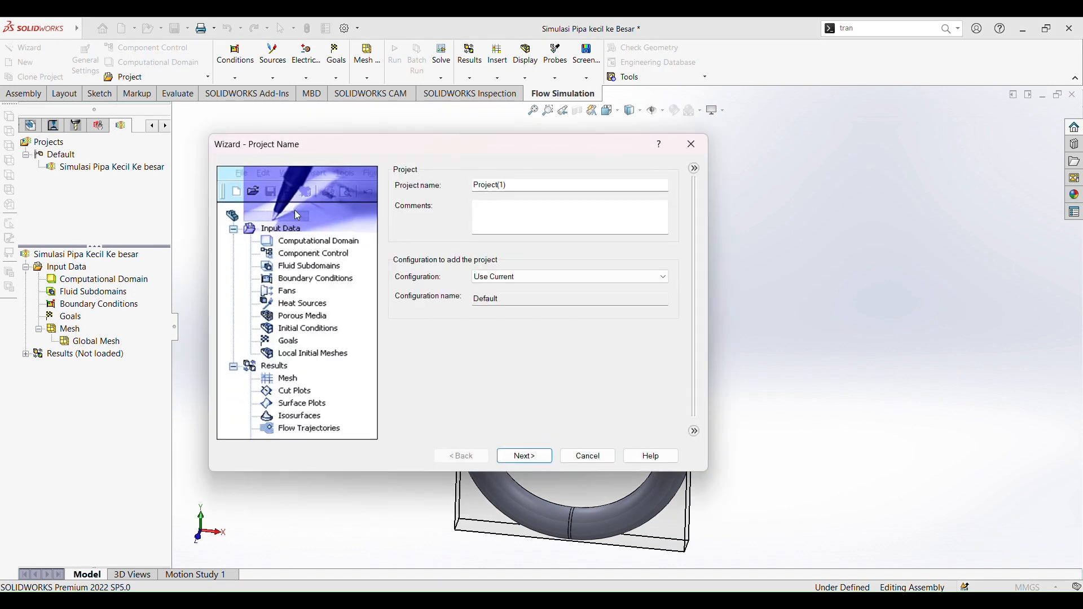
pyautogui.moveTo(514, 185); pyautogui.dragTo(445, 199)
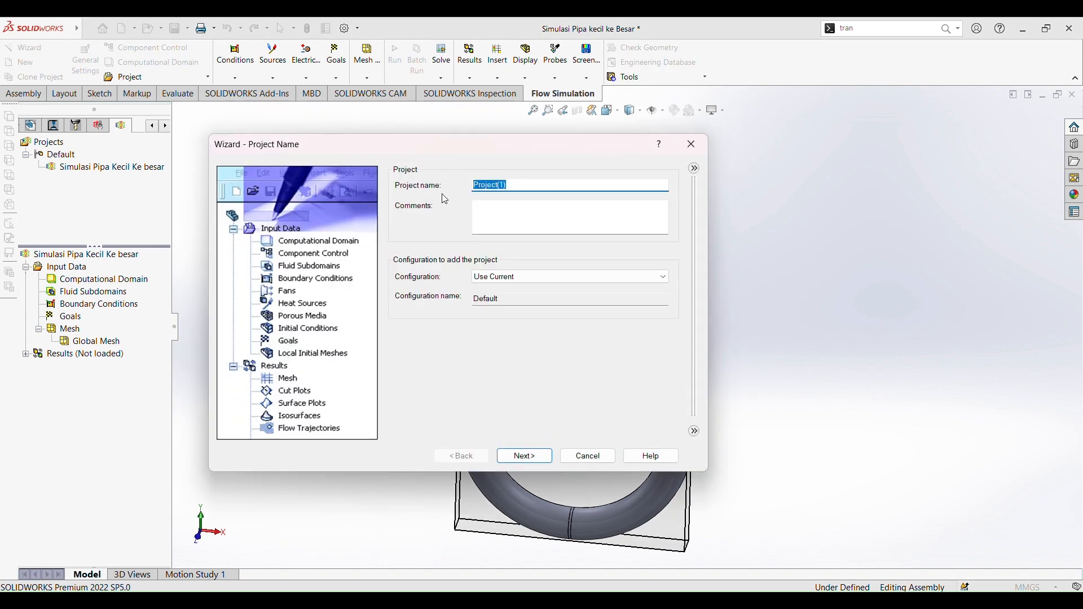
pyautogui.write('Simulasi Ppipa')
pyautogui.press('BackSpace')
pyautogui.press('BackSpace')
pyautogui.press('BackSpace')
pyautogui.press('BackSpace')
pyautogui.write('ipa Kecil KE')
pyautogui.press('BackSpace')
pyautogui.press('BackSpace')
pyautogui.write('ke Besar')
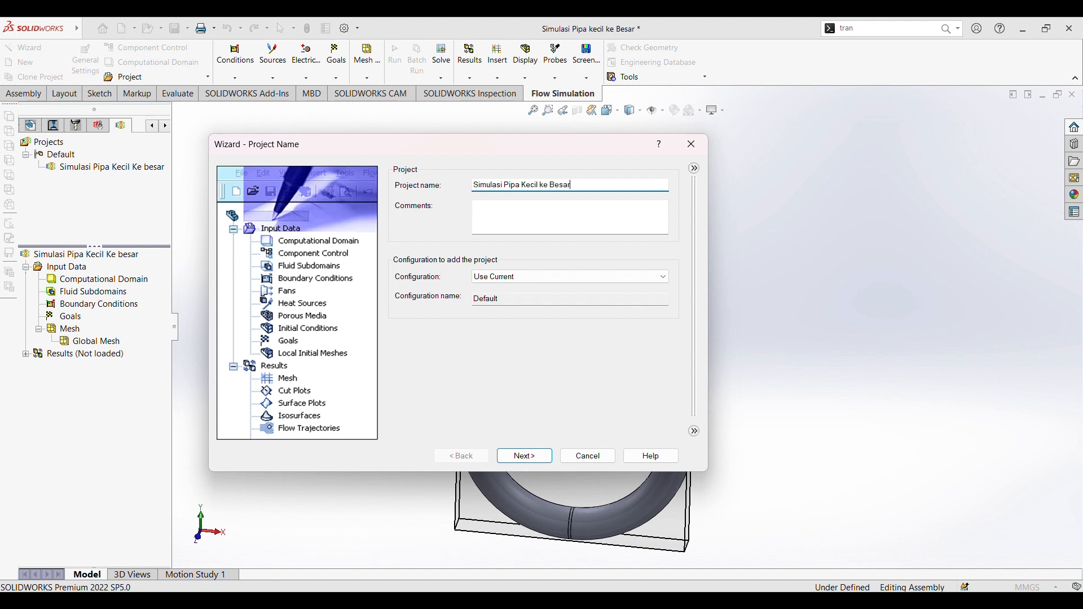
pyautogui.click(527, 456)
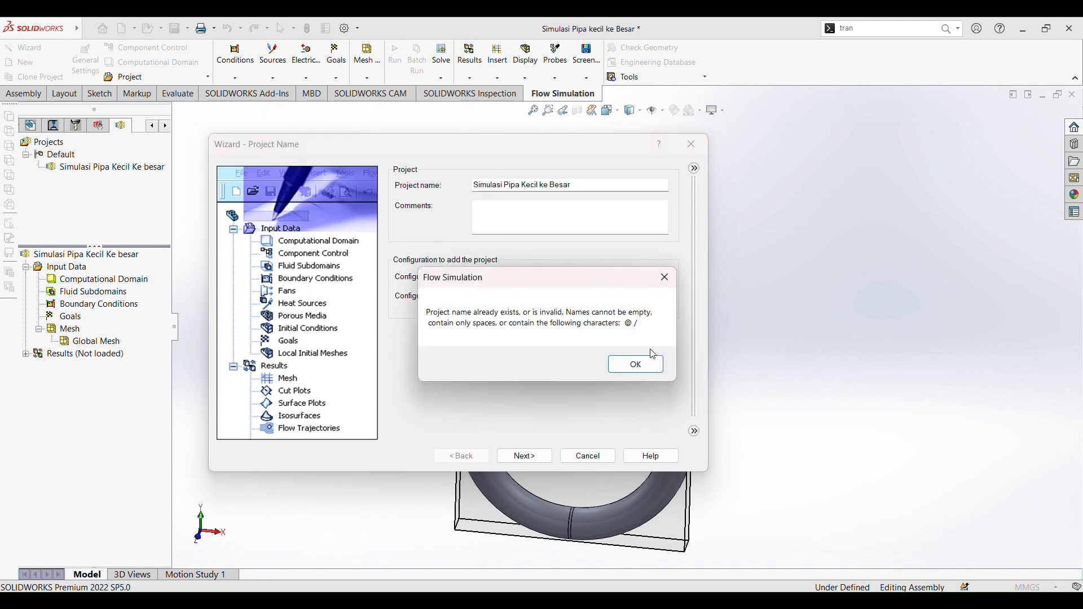
pyautogui.click(626, 364)
# - Name the project "Simulasi Pipa kecil besar" and use the SI (m-kg-s) unit system
pyautogui.moveTo(573, 186); pyautogui.dragTo(469, 188)
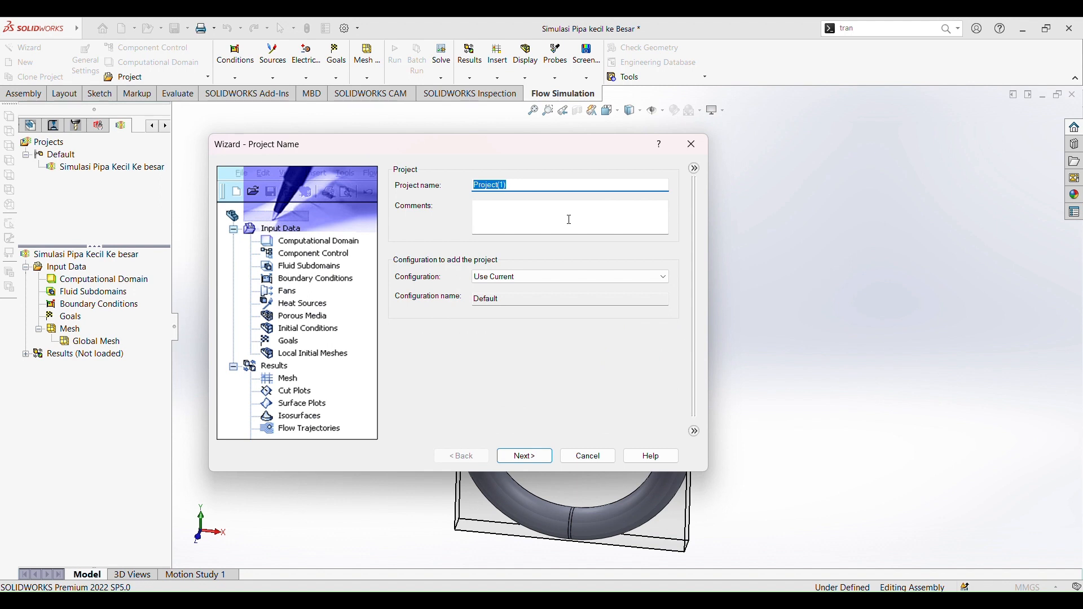
pyautogui.write('Simulas')
pyautogui.write('i Pipa kecil besar')
pyautogui.click(533, 456)
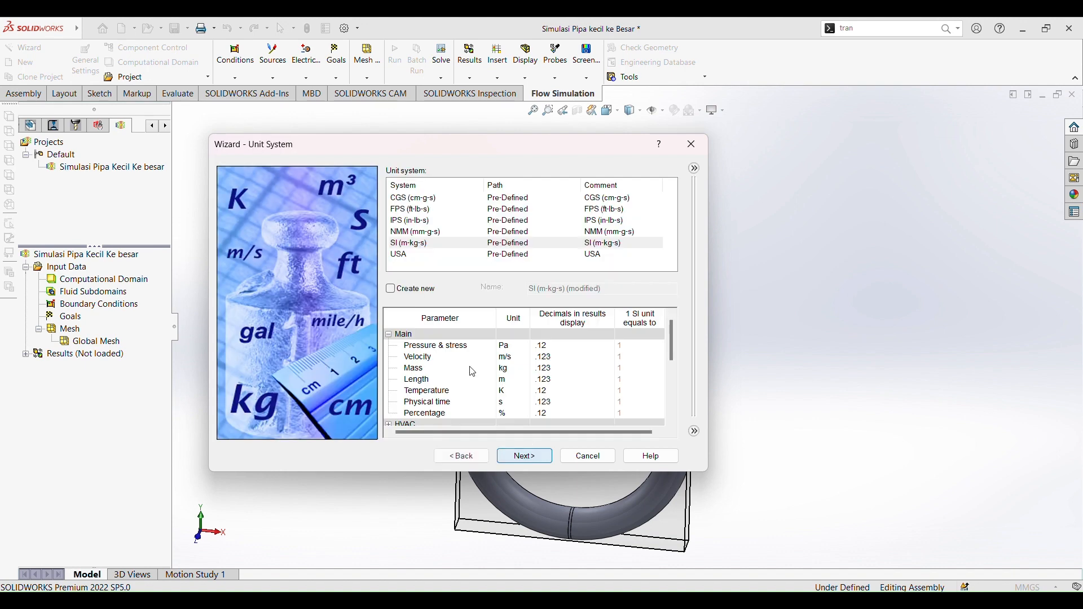
pyautogui.click(462, 244)
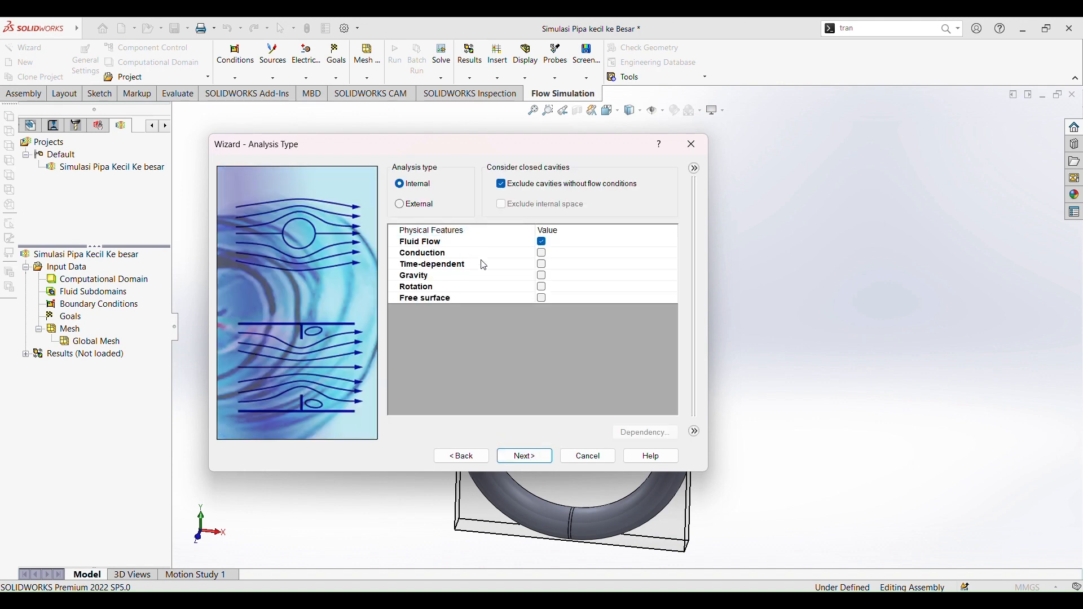
# - Accept the internal analysis with fluid flow and add Water from the liquids as the default project fluid
pyautogui.click(527, 456)
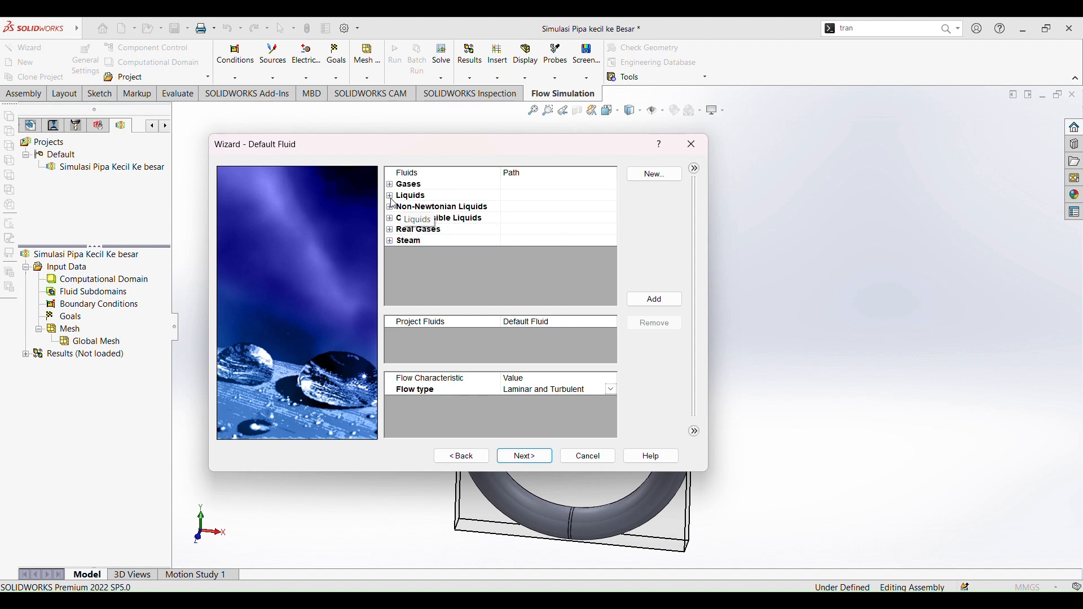
pyautogui.doubleClick(415, 196)
pyautogui.scroll(-1, 475, 261)
pyautogui.scroll(-2, 475, 260)
pyautogui.click(460, 286)
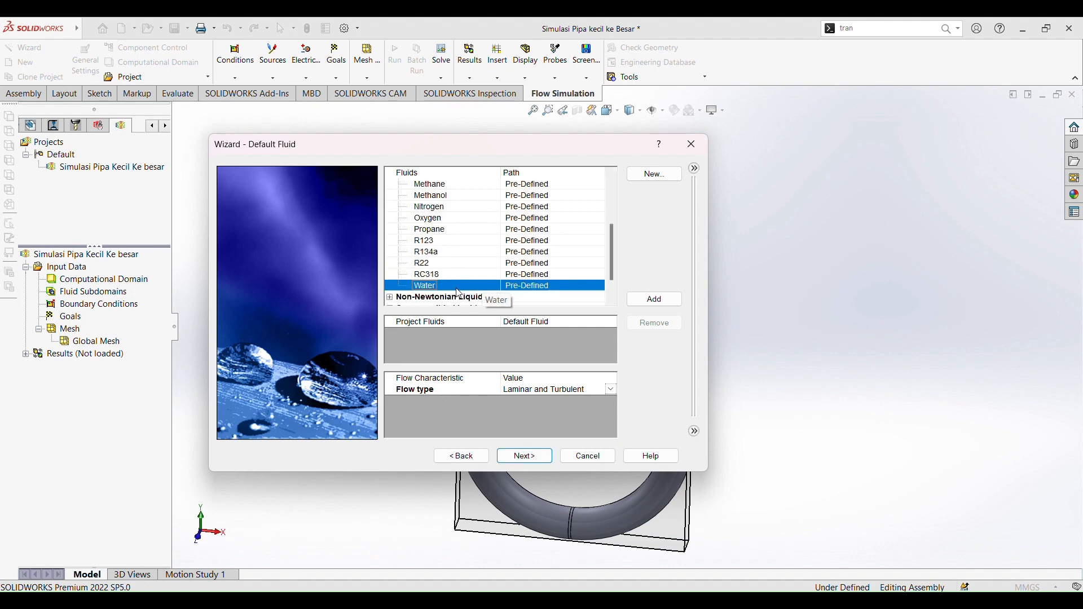
pyautogui.click(655, 299)
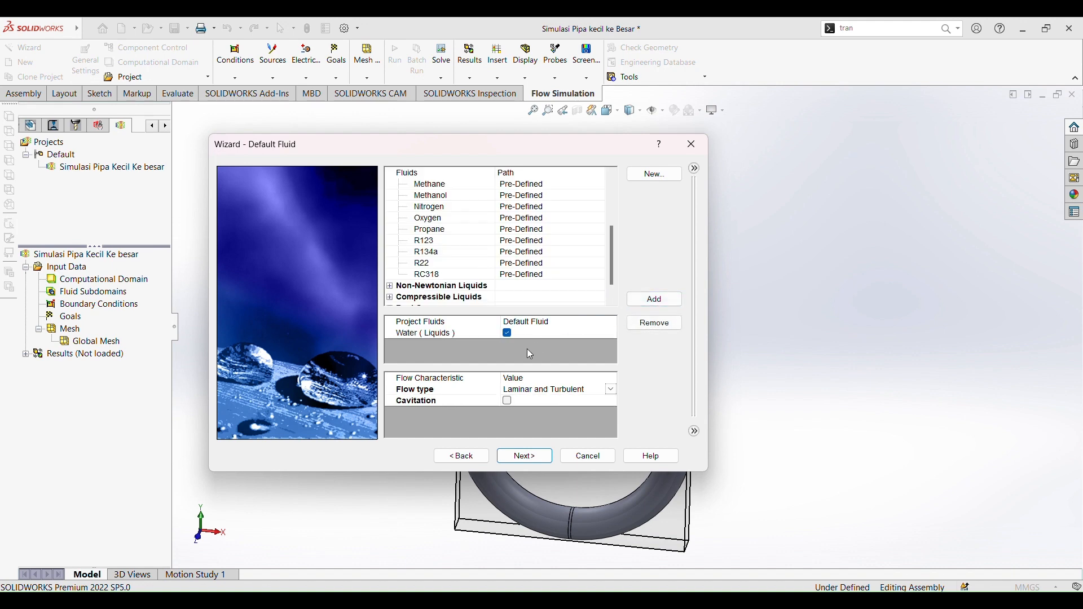
# - Set the flow type to Turbulent Only and finish the project with the default wall and initial conditions
pyautogui.click(614, 395)
pyautogui.click(611, 391)
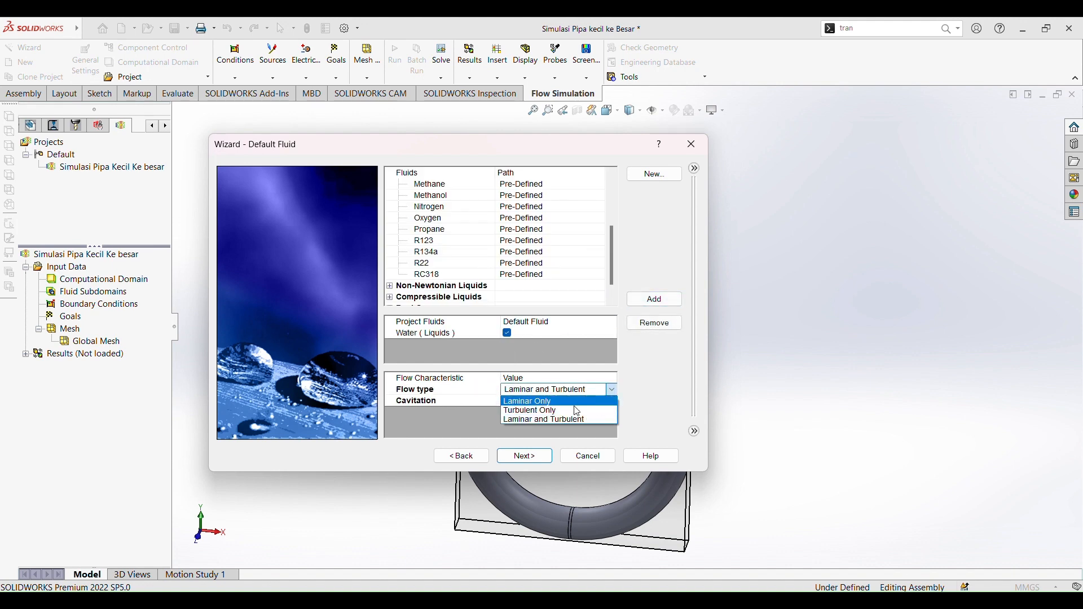
pyautogui.click(572, 411)
pyautogui.click(522, 460)
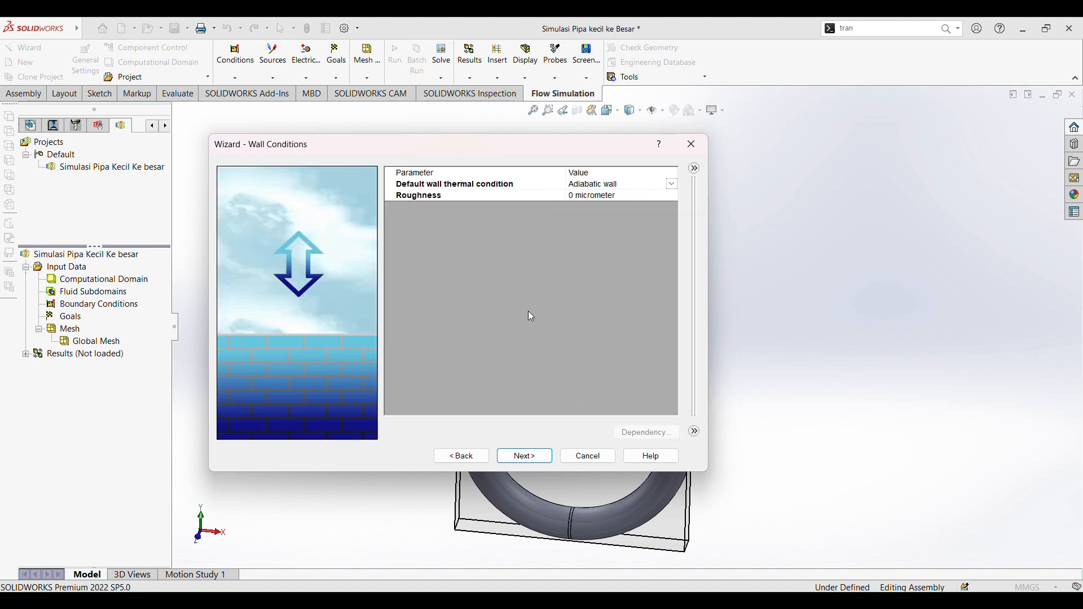
pyautogui.click(548, 461)
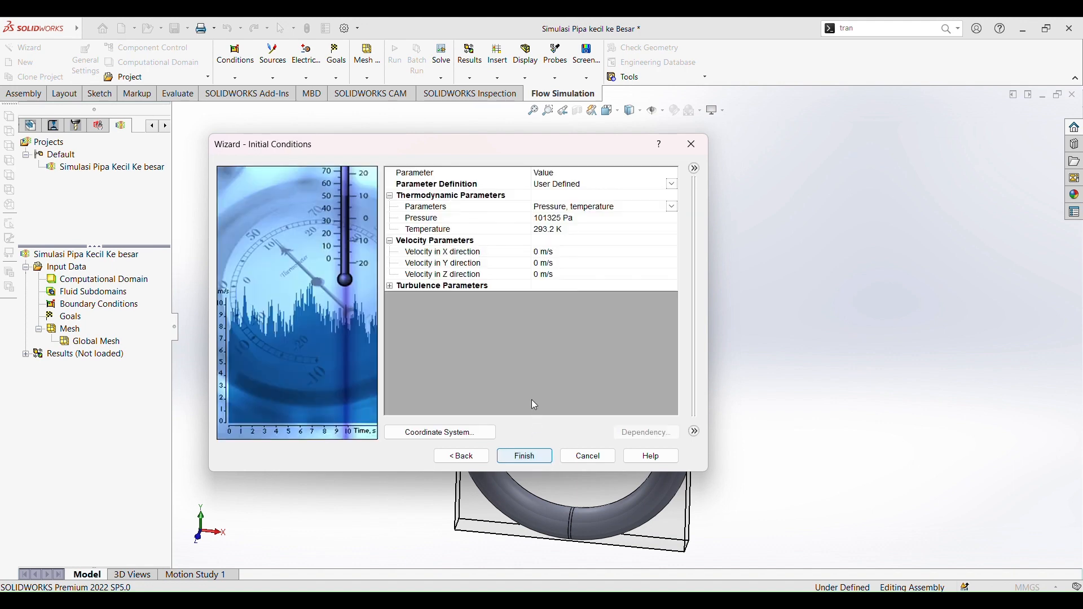
pyautogui.click(527, 458)
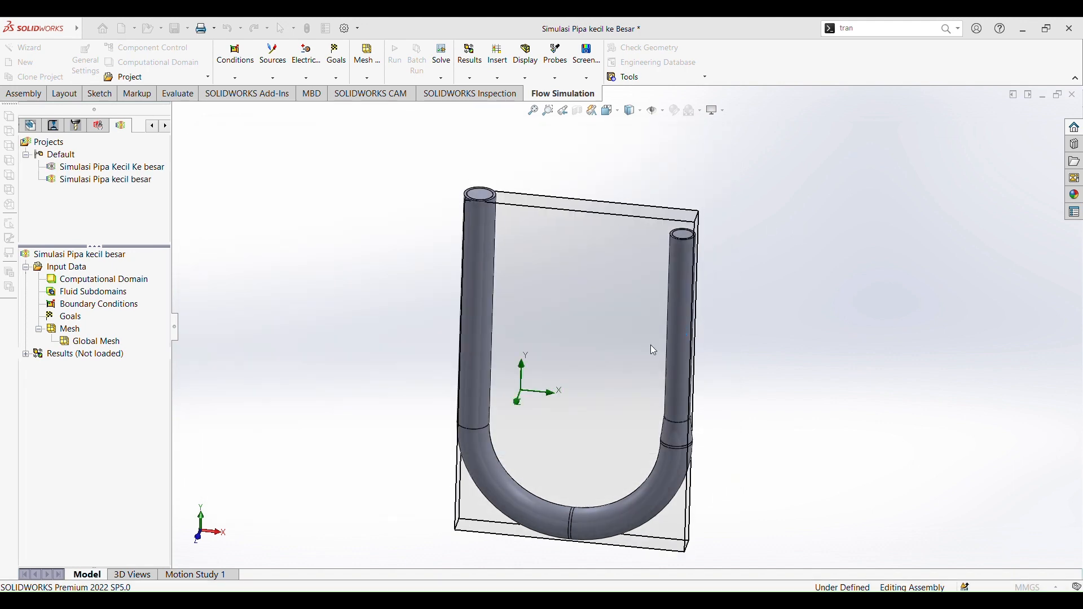
pyautogui.scroll(-2, 680, 373)
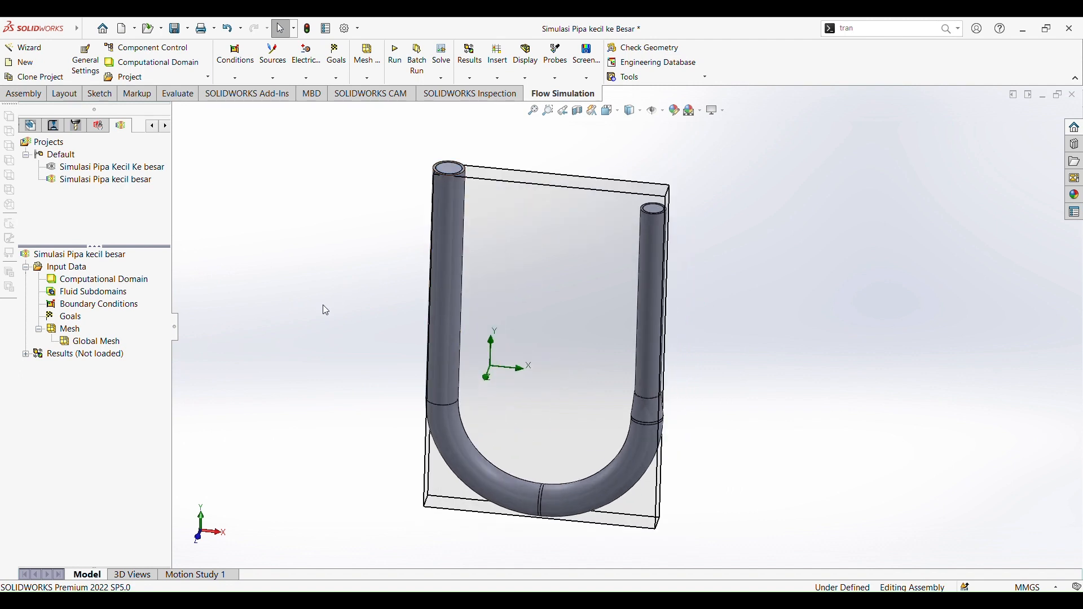
pyautogui.scroll(1, 389, 313)
pyautogui.scroll(-2, 468, 301)
pyautogui.scroll(2, 556, 341)
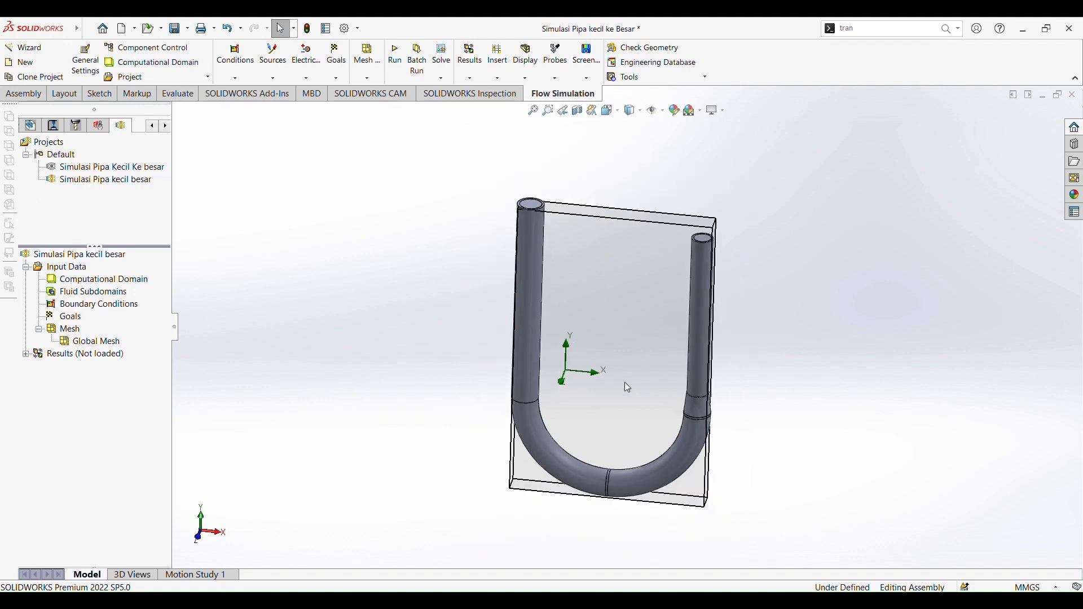
pyautogui.scroll(-2, 773, 373)
pyautogui.click(105, 314)
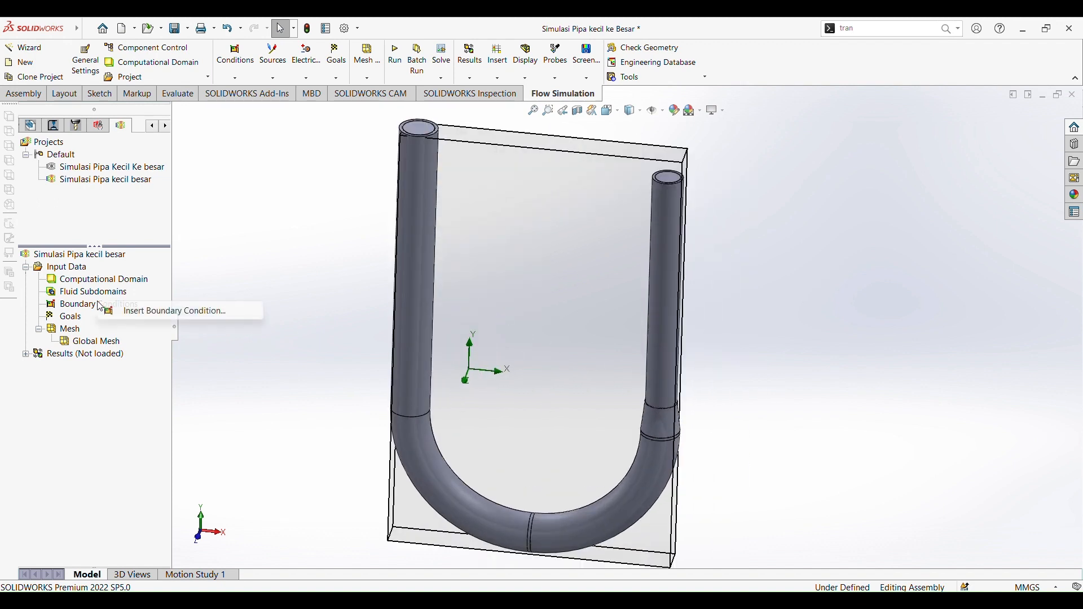
pyautogui.click(137, 314)
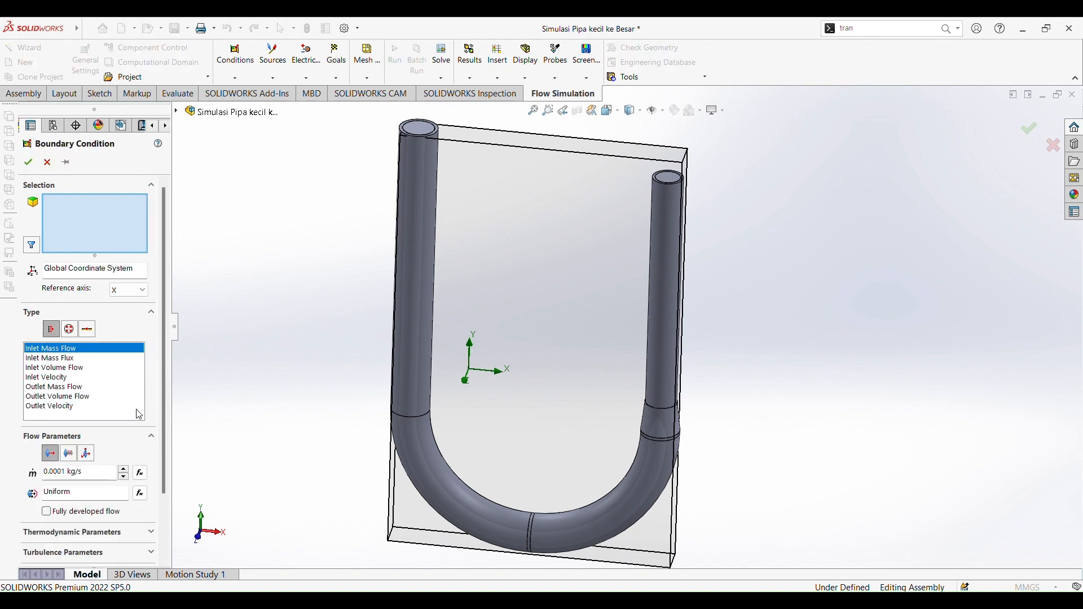
pyautogui.click(48, 163)
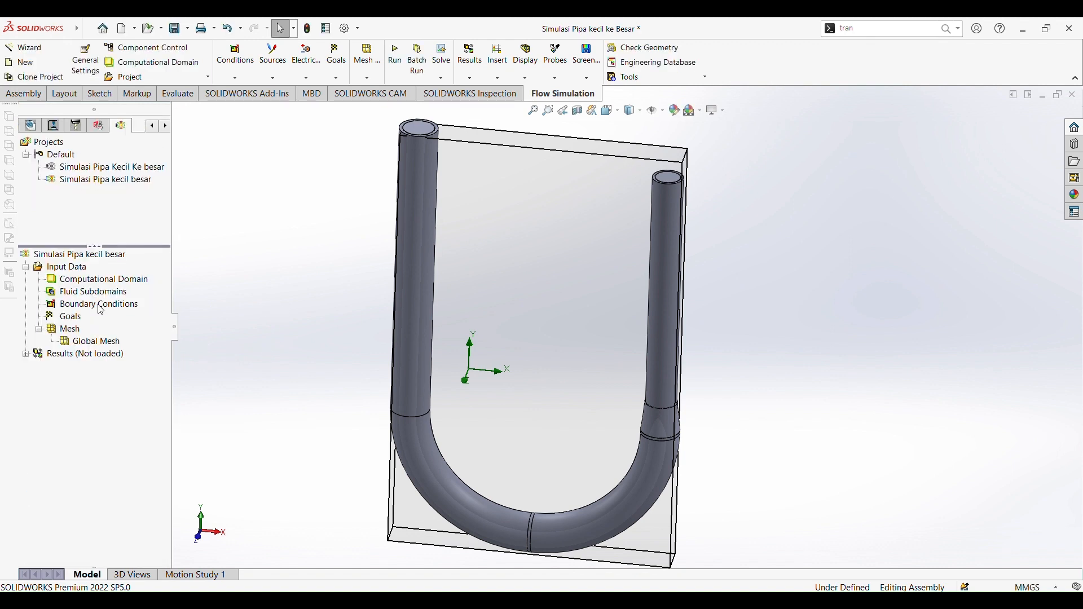
# - Start an Inlet Velocity boundary condition and select the LID10 lid face at the smaller pipe's open end
pyautogui.rightClick(98, 306)
pyautogui.click(119, 316)
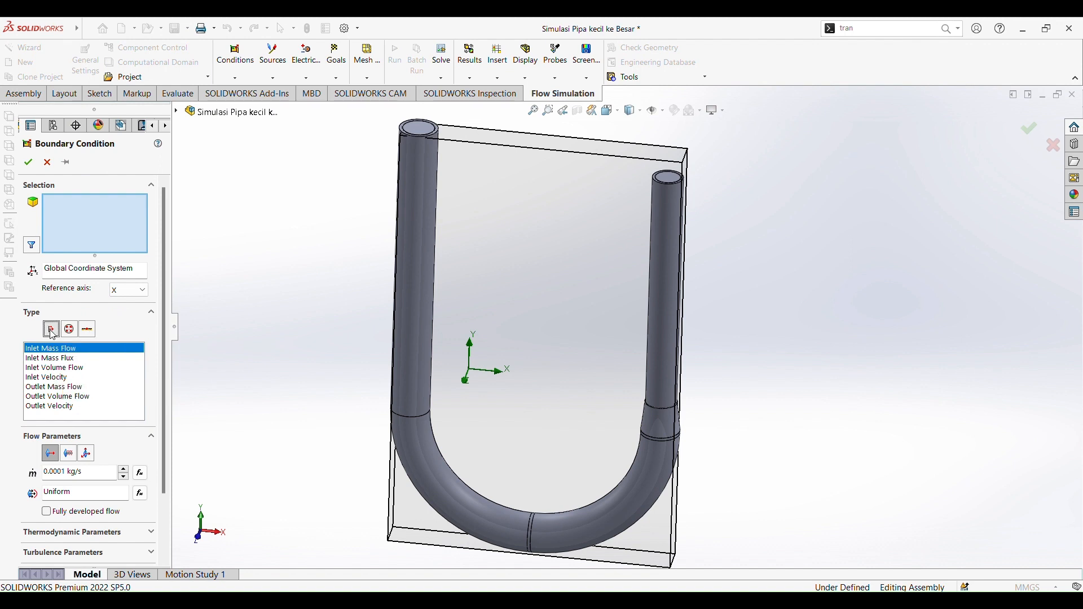
pyautogui.click(53, 377)
pyautogui.scroll(3, 383, 352)
pyautogui.scroll(-5, 554, 236)
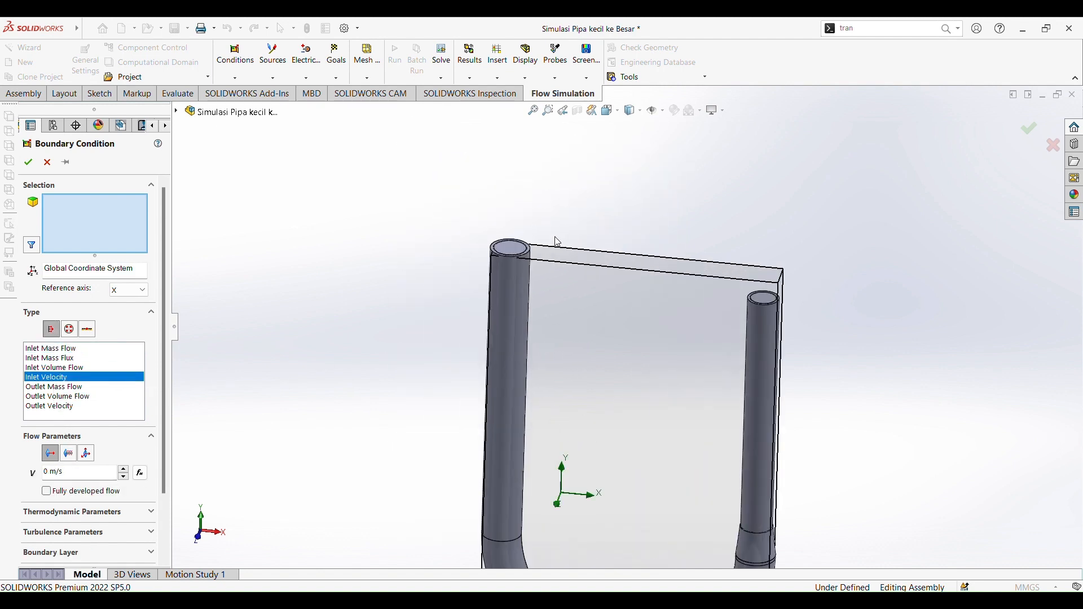
pyautogui.scroll(-1, 558, 254)
pyautogui.scroll(4, 756, 328)
pyautogui.scroll(-3, 723, 347)
pyautogui.scroll(3, 605, 356)
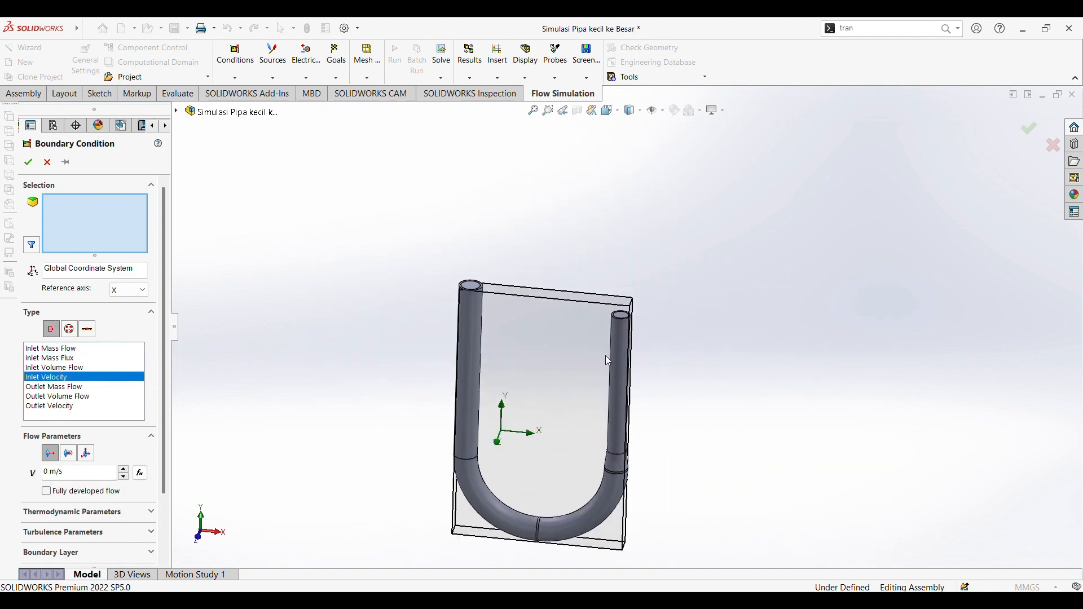
pyautogui.scroll(-3, 587, 378)
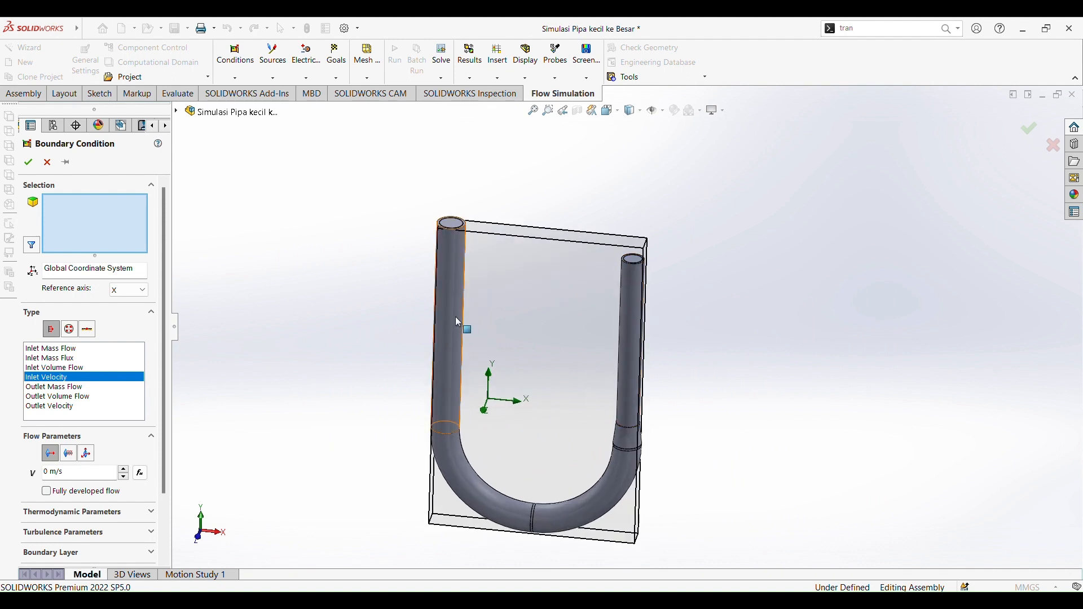
pyautogui.scroll(-4, 677, 265)
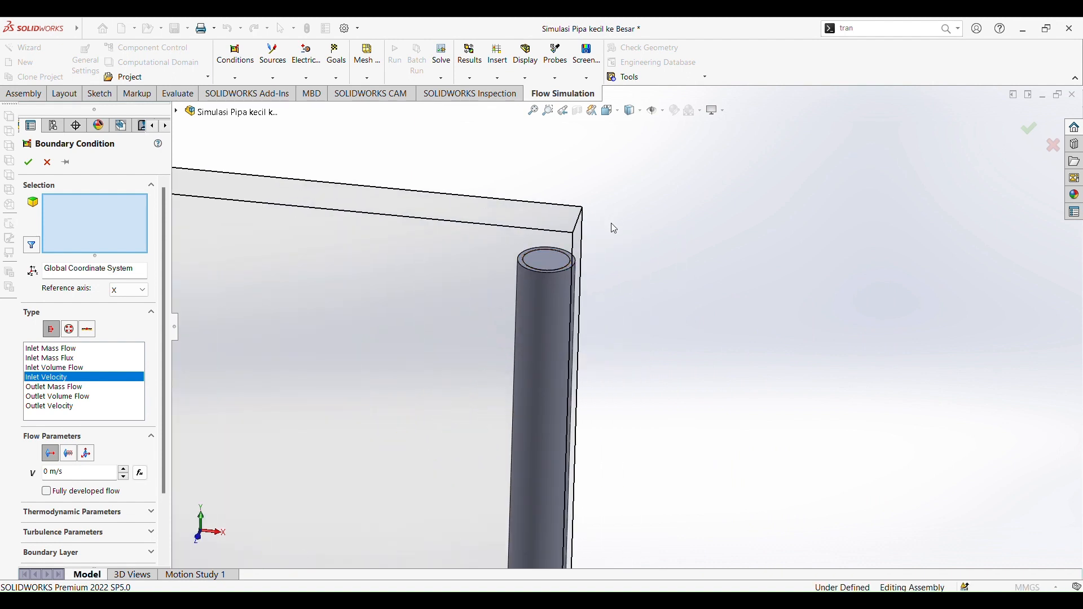
pyautogui.scroll(1, 612, 237)
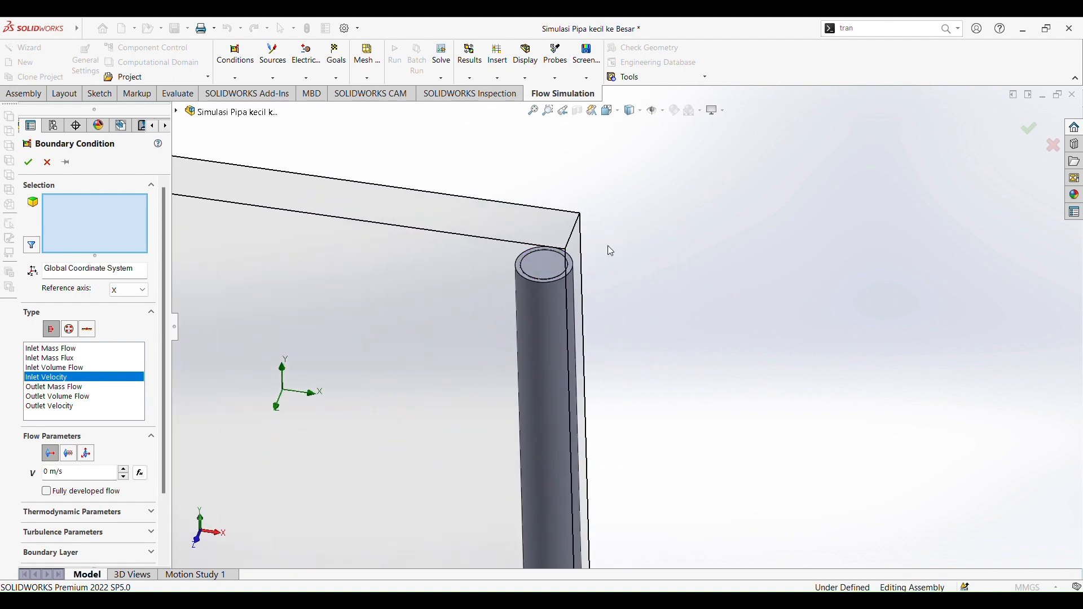
pyautogui.rightClick(546, 261)
pyautogui.click(576, 311)
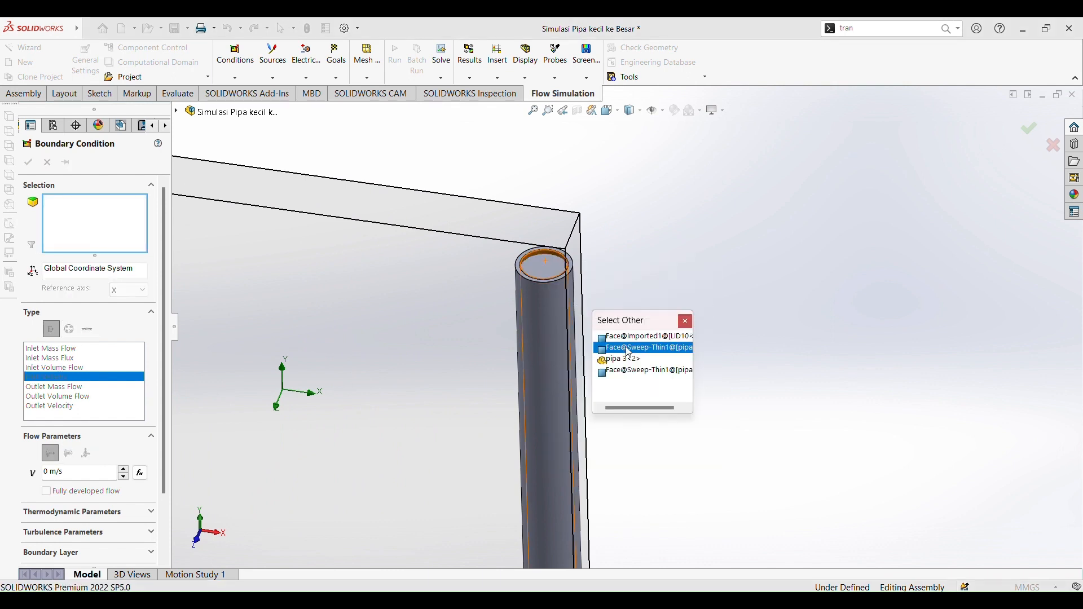
pyautogui.click(627, 337)
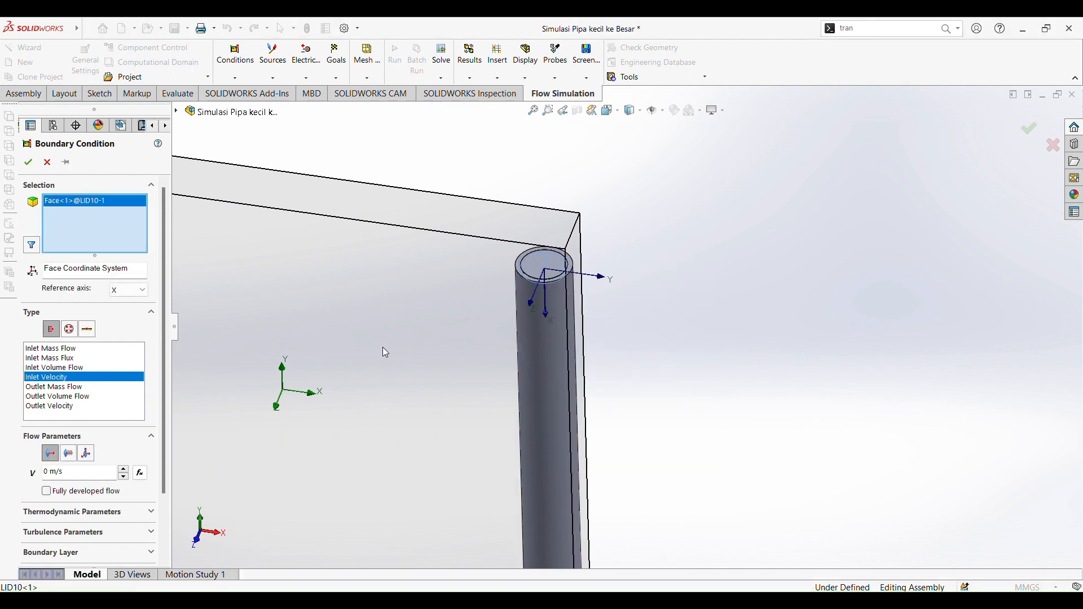
# - Set the inlet velocity normal to the lid face to 0,135024 and create the boundary condition
pyautogui.press('f')
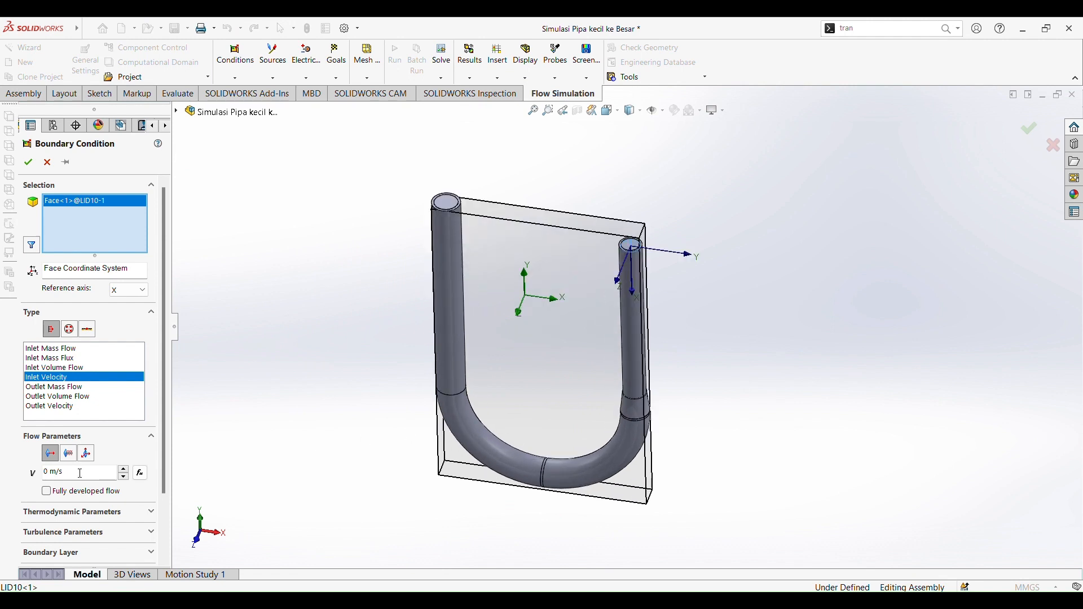
pyautogui.moveTo(66, 474); pyautogui.dragTo(41, 475)
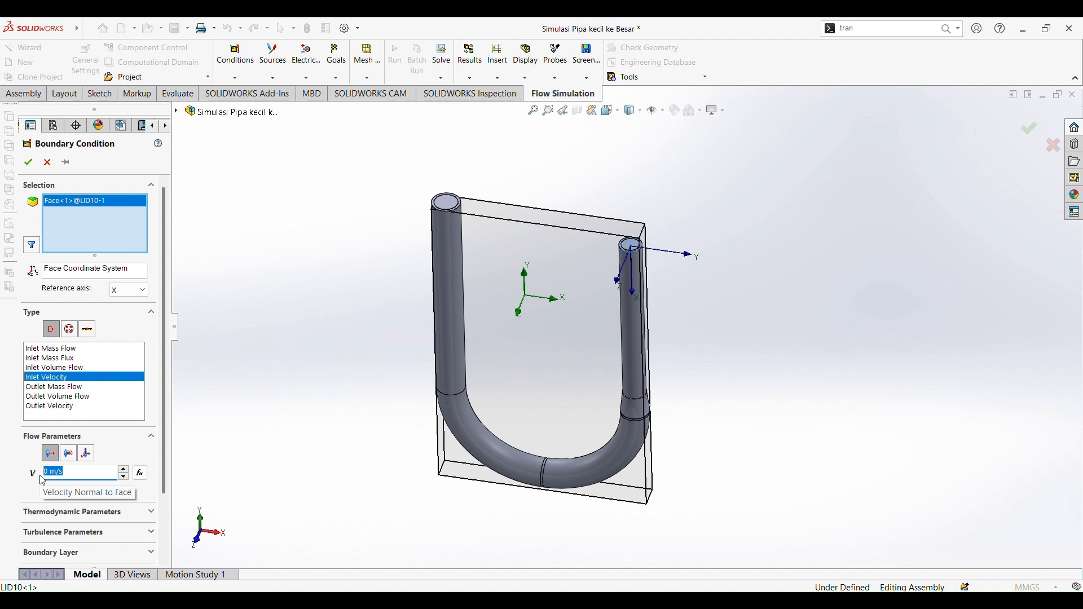
pyautogui.write('0,135024')
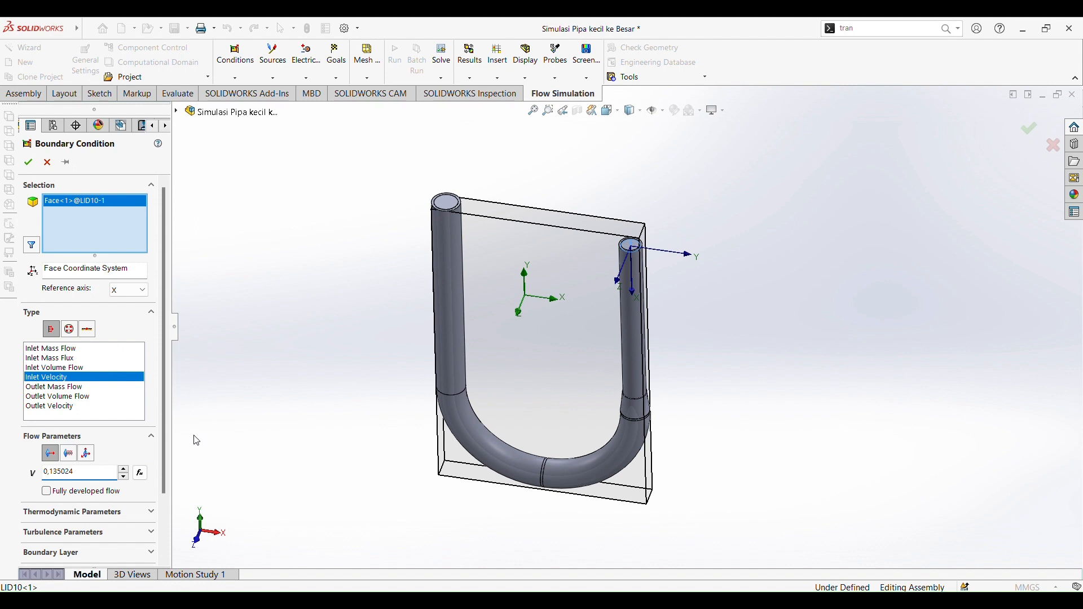
pyautogui.click(28, 162)
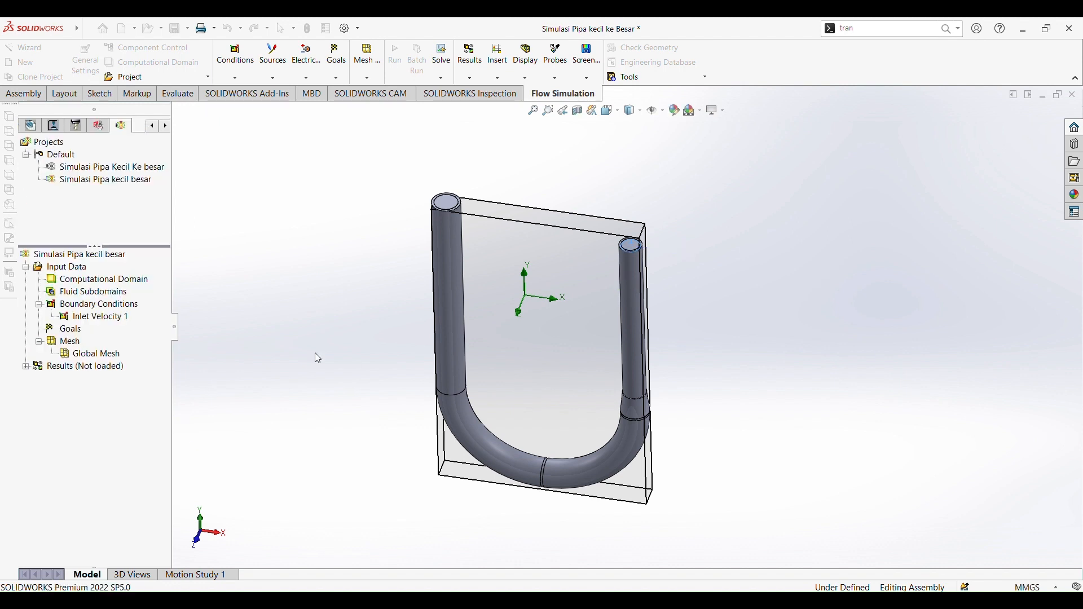
# - Start a new boundary condition of the Environment Pressure type from the pressure openings
pyautogui.rightClick(119, 309)
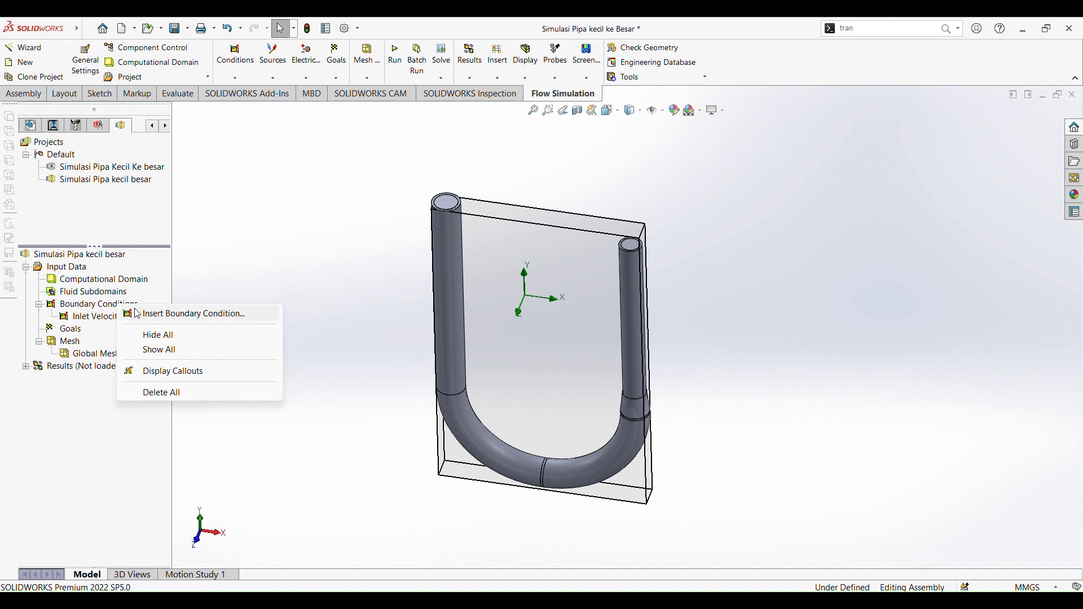
pyautogui.click(141, 314)
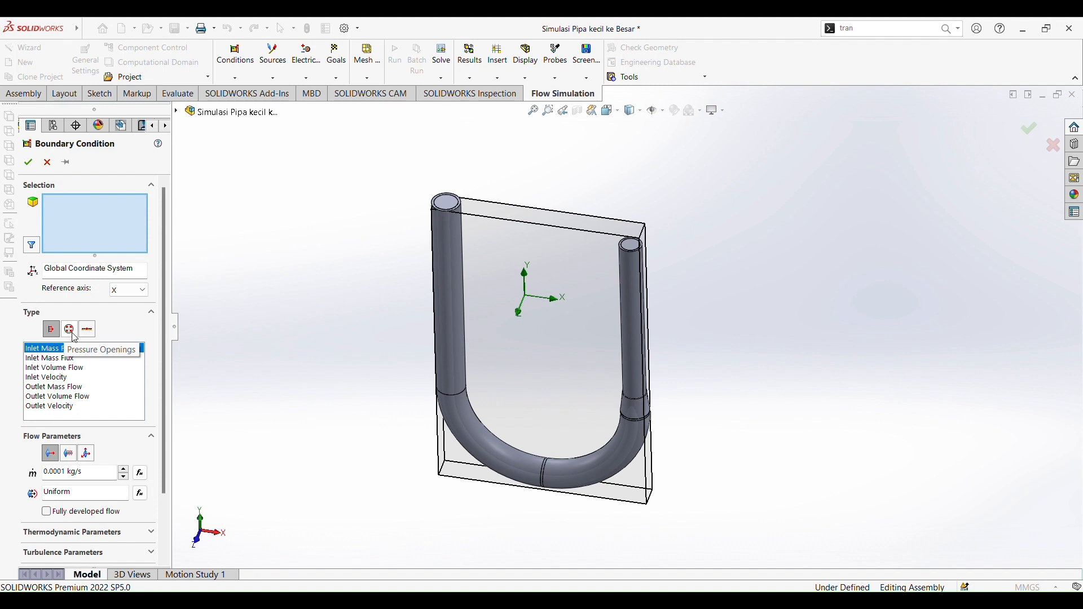
pyautogui.click(69, 330)
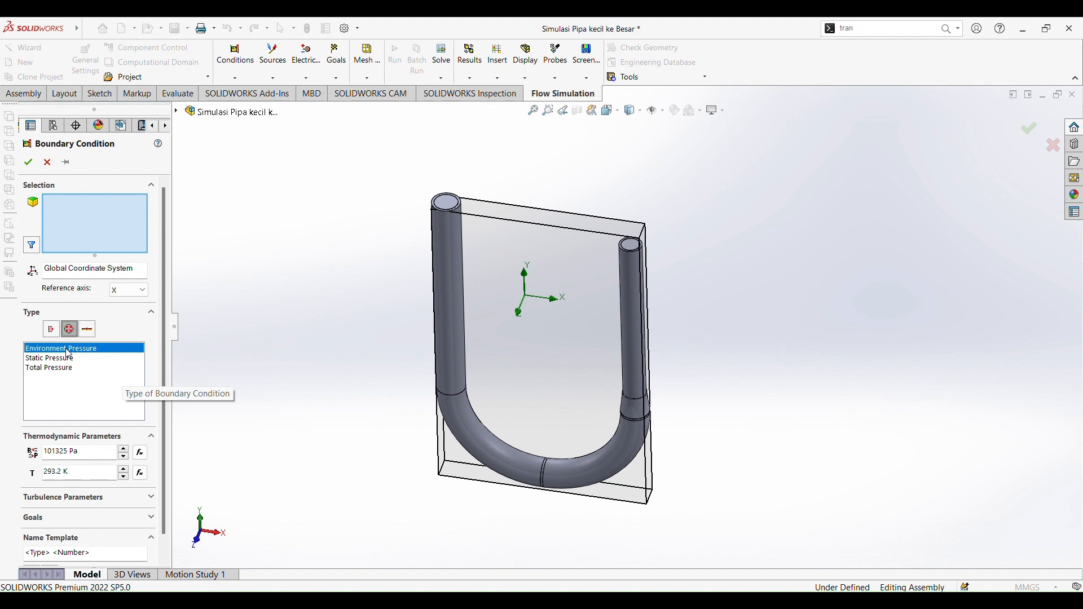
# - Select the LID9 lid face at the larger pipe's open end and create the environment pressure condition with its default values
pyautogui.scroll(2, 640, 321)
pyautogui.scroll(-8, 574, 305)
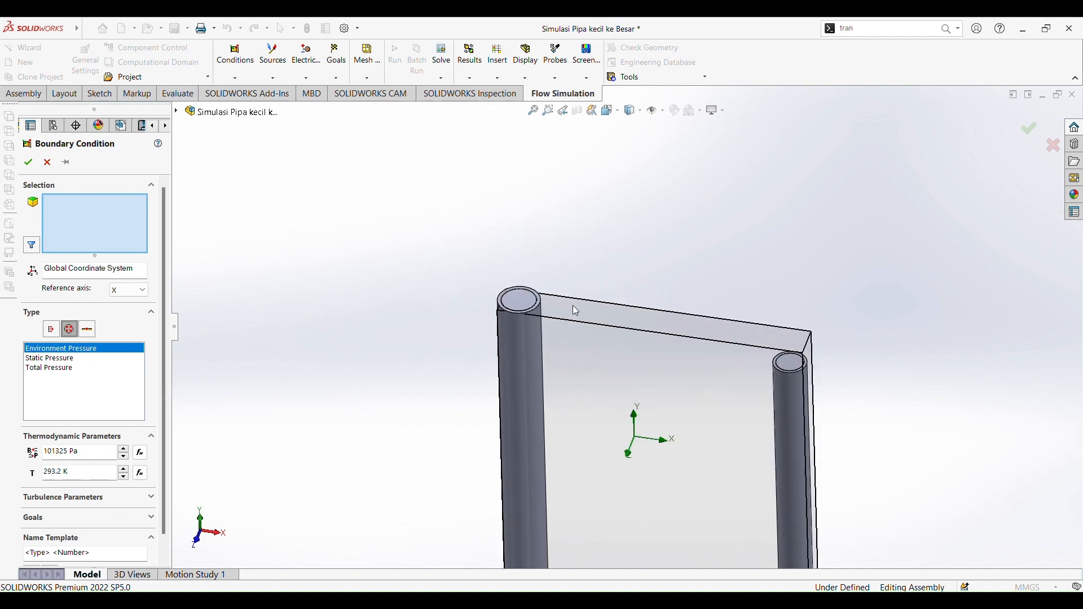
pyautogui.rightClick(505, 295)
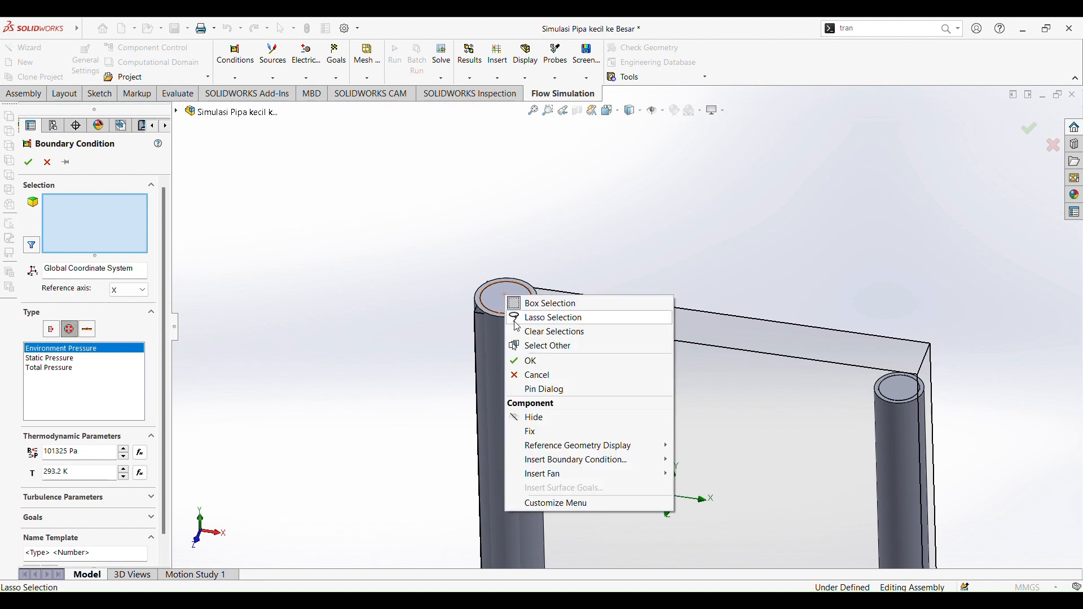
pyautogui.click(586, 347)
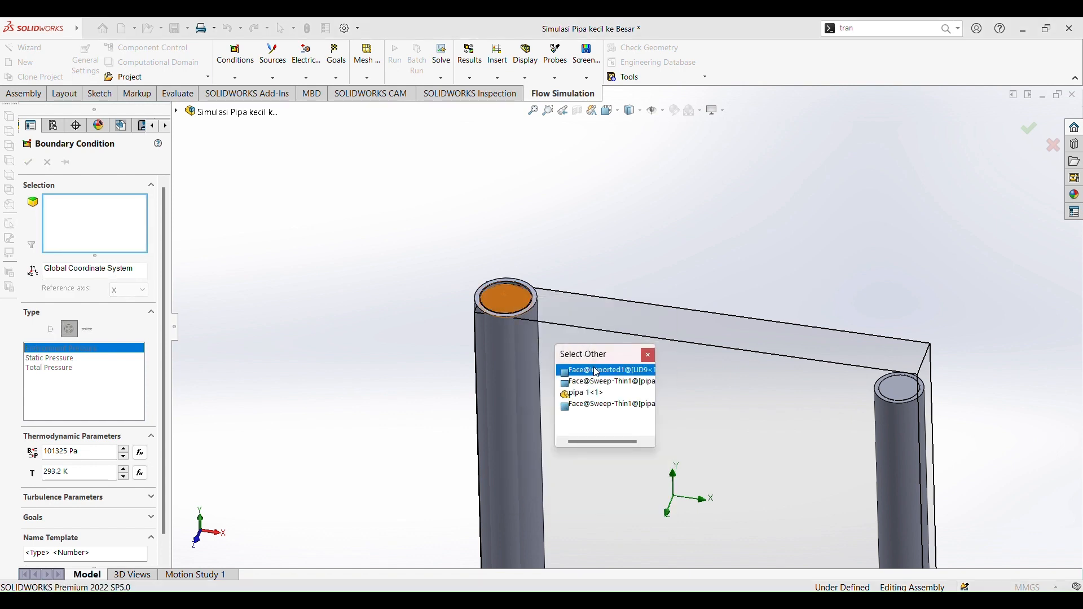
pyautogui.click(597, 371)
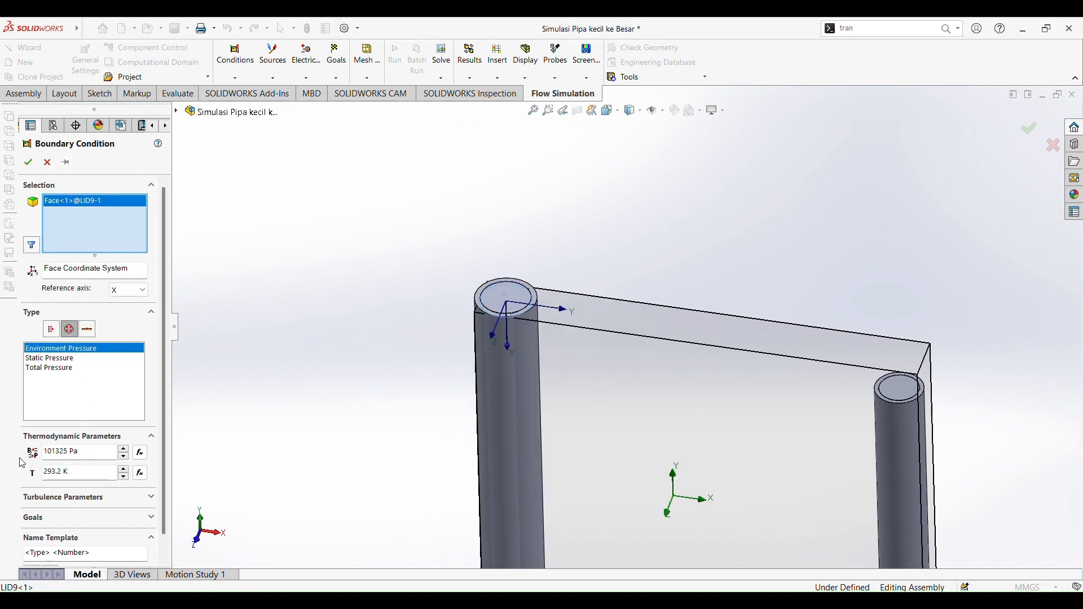
pyautogui.click(29, 168)
pyautogui.press('f')
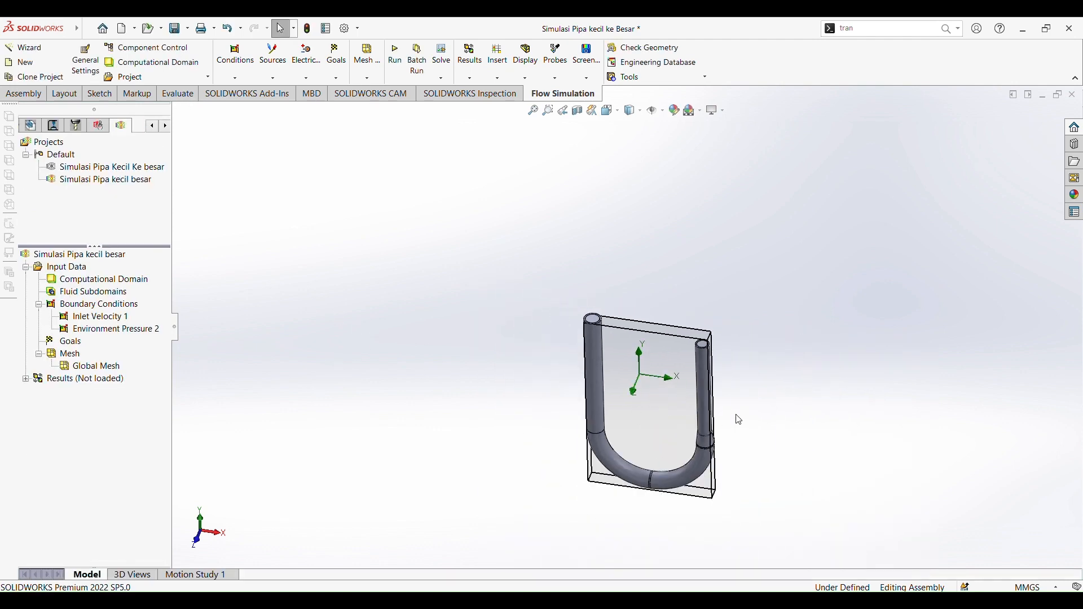
# - Insert a global goal for Mass Flow Rate
pyautogui.moveTo(697, 411); pyautogui.dragTo(666, 402, button='middle')
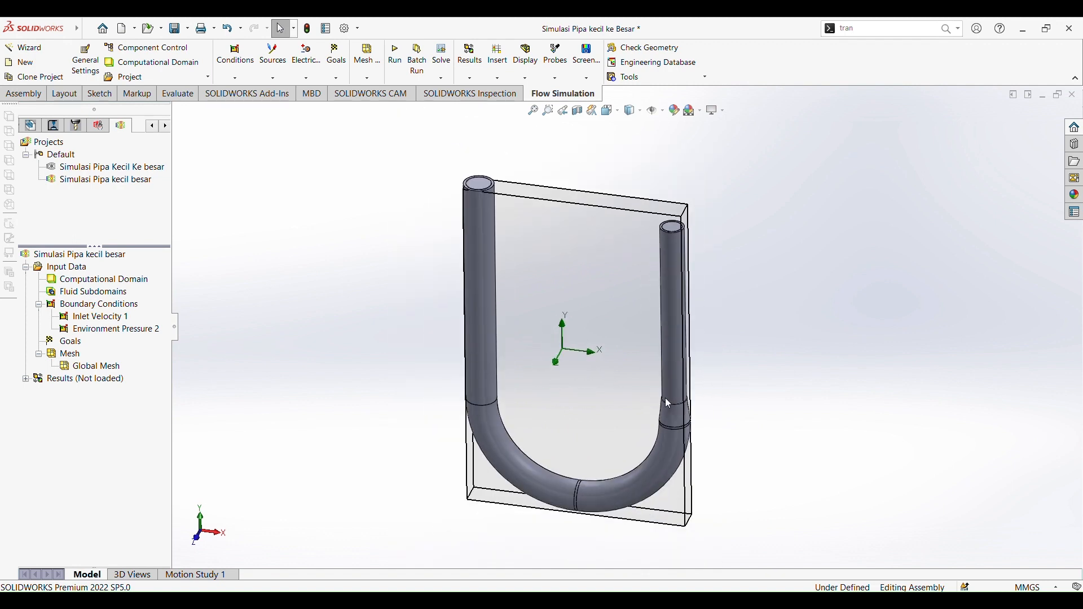
pyautogui.scroll(-2, 709, 412)
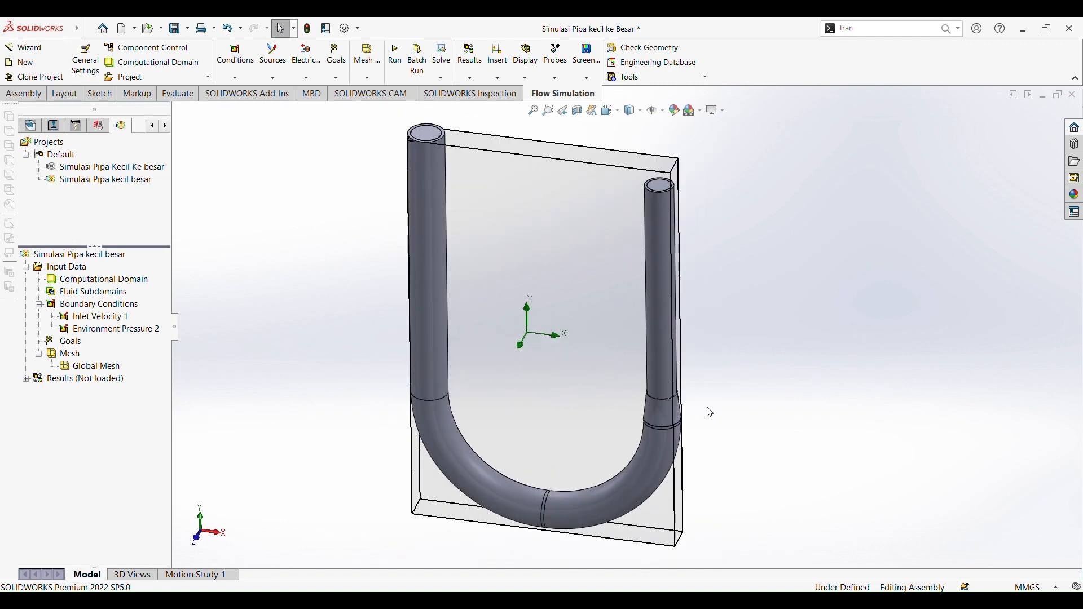
pyautogui.rightClick(75, 345)
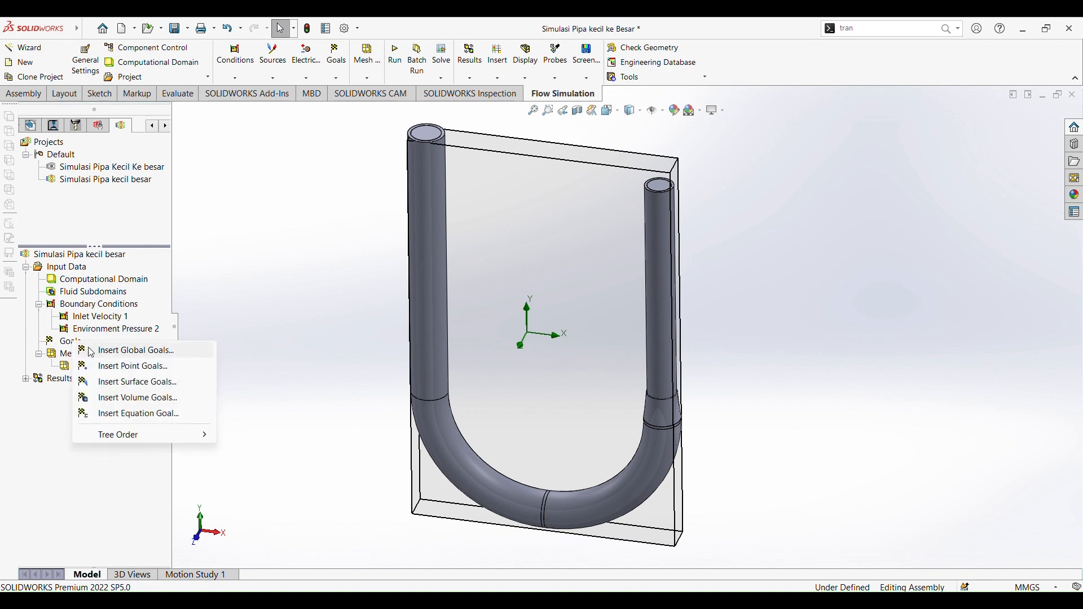
pyautogui.click(141, 353)
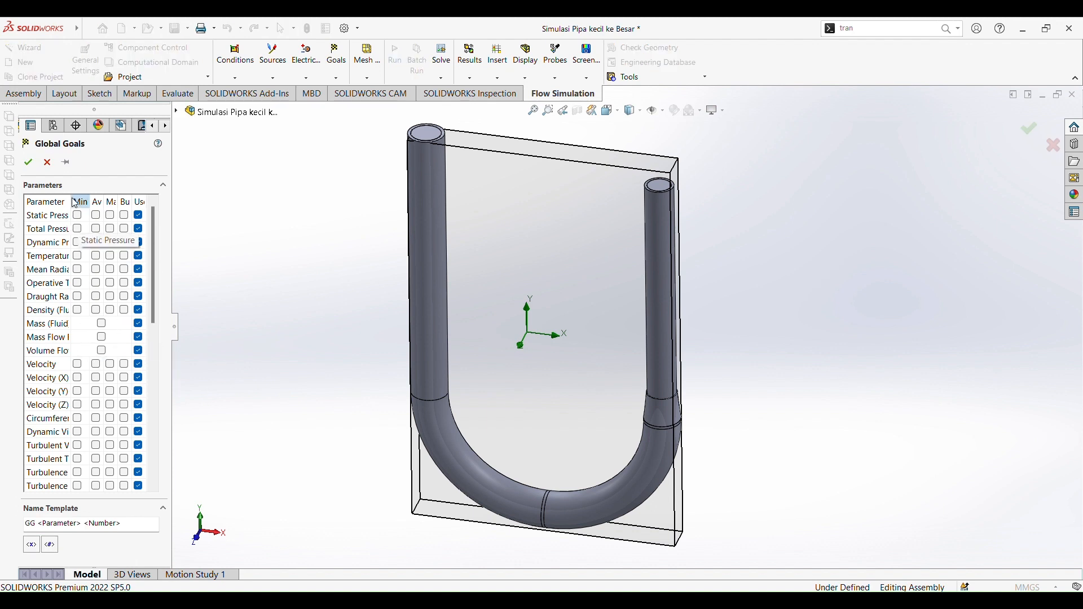
pyautogui.moveTo(71, 201); pyautogui.dragTo(86, 202)
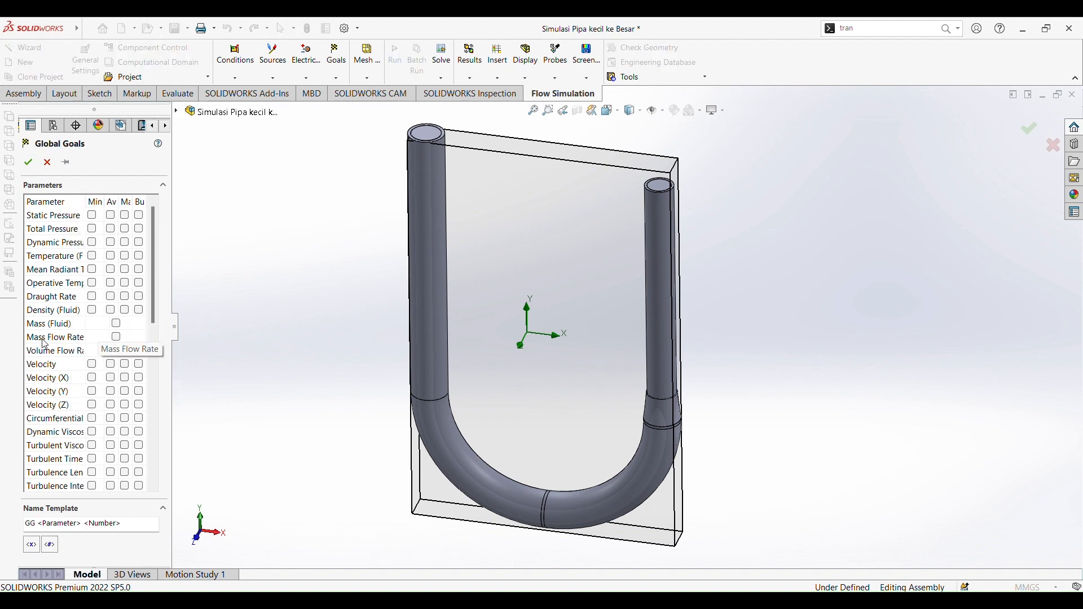
pyautogui.click(117, 338)
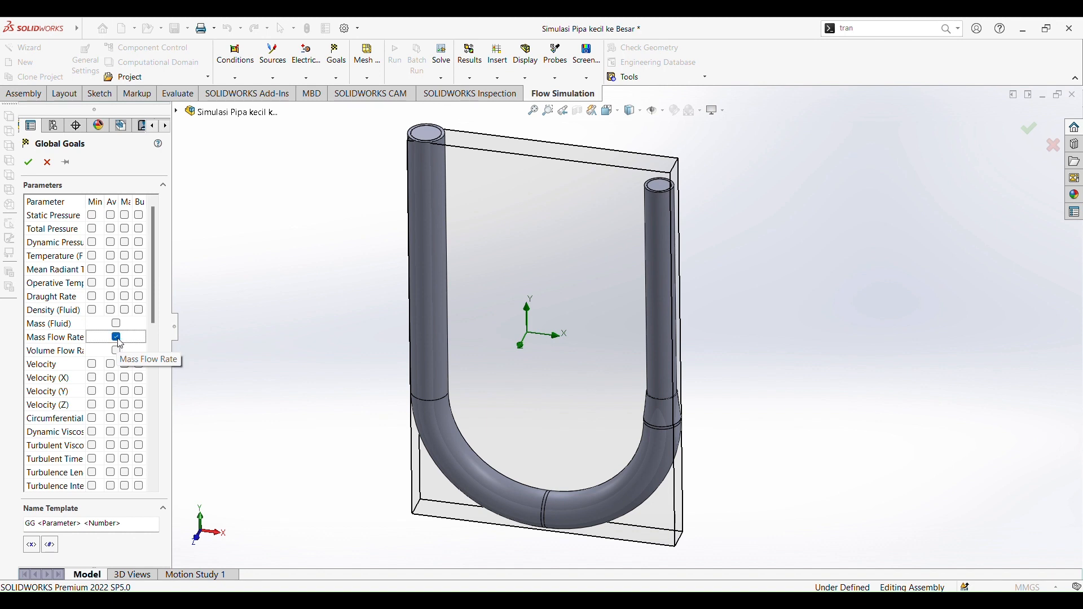
pyautogui.click(28, 163)
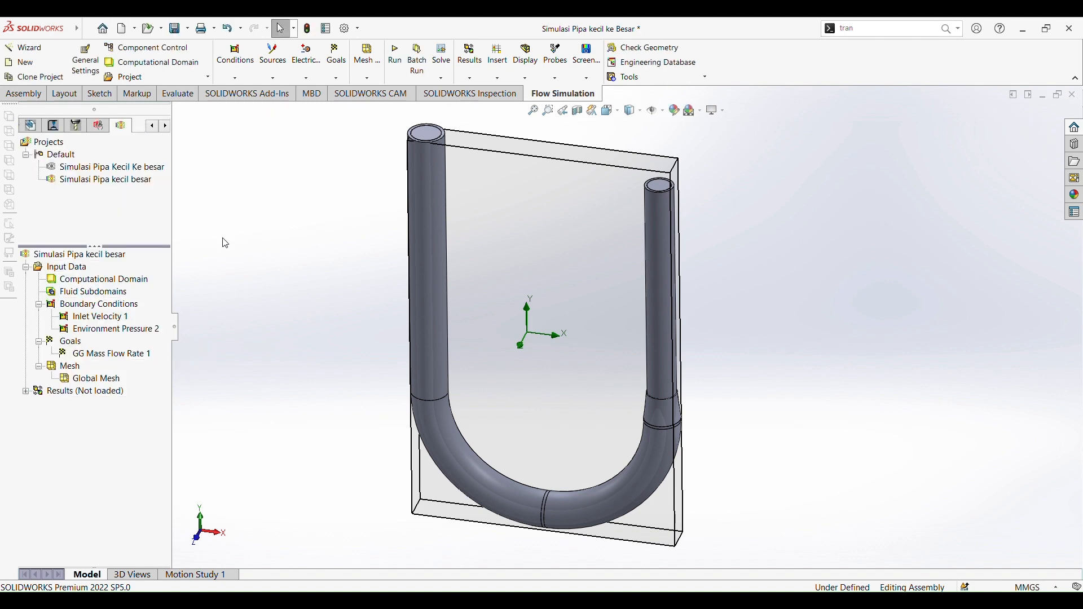
# - Start a surface goal and enable the CAD Area parameter
pyautogui.rightClick(74, 344)
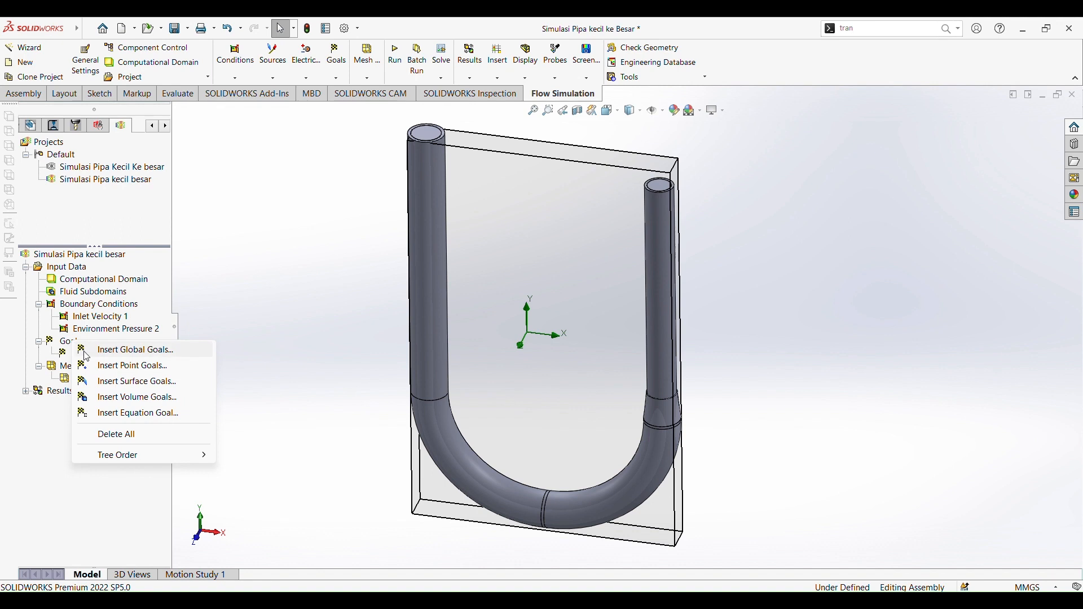
pyautogui.click(135, 383)
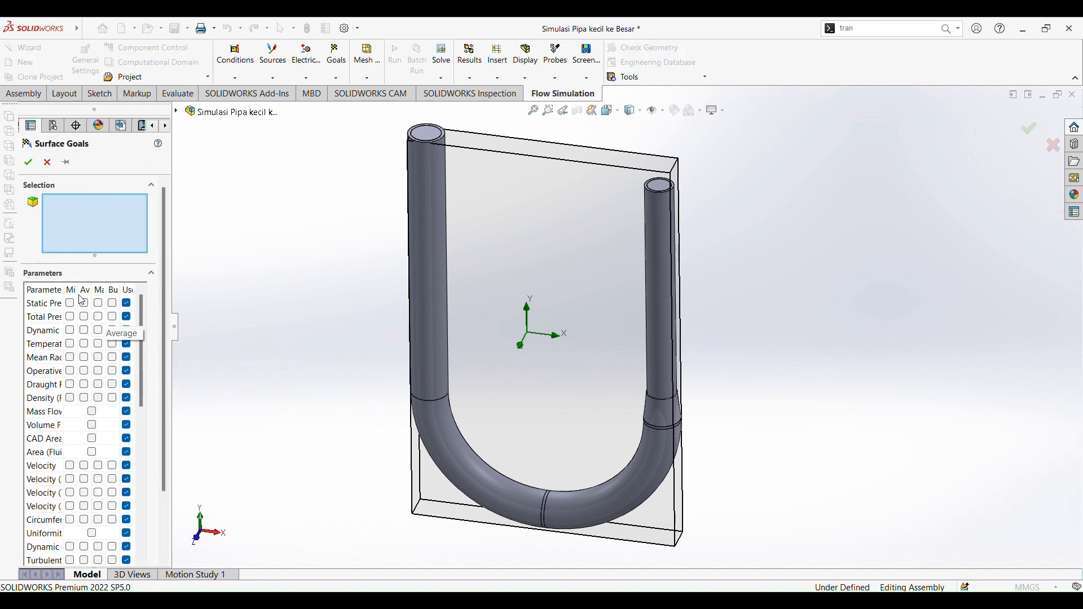
pyautogui.moveTo(63, 290); pyautogui.dragTo(85, 290)
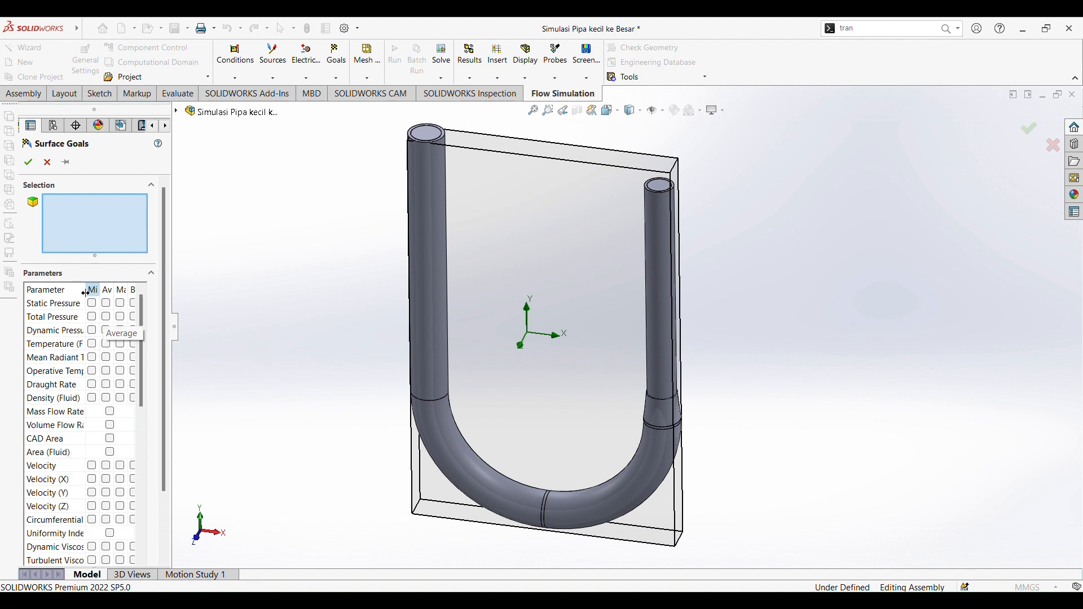
pyautogui.click(111, 439)
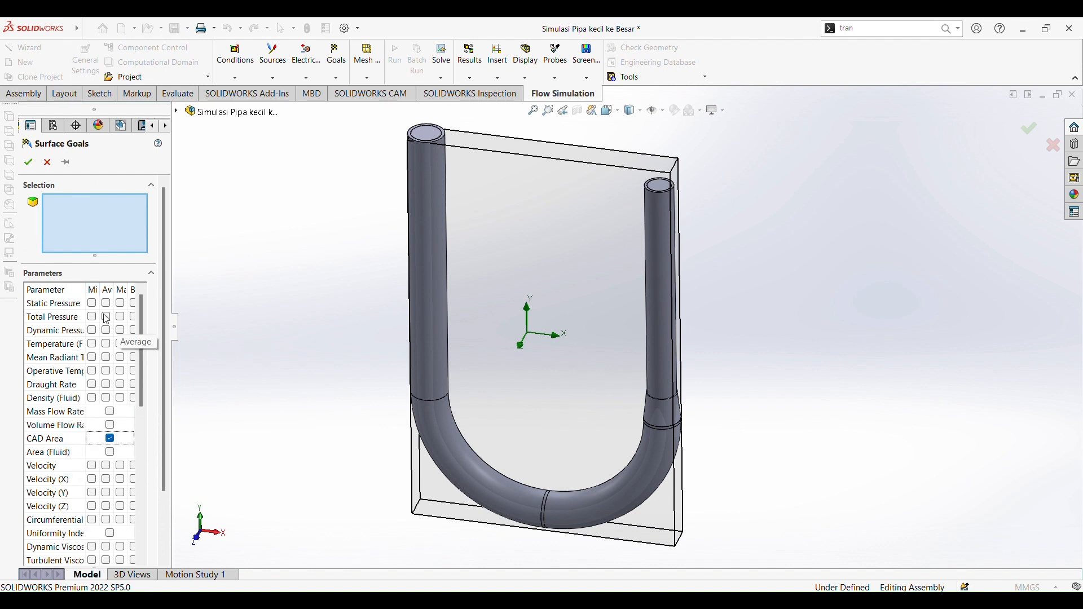
# - Assign the smaller pipe's inner Sweep-Thin1 face to the surface goal and create the goal
pyautogui.scroll(1, 626, 328)
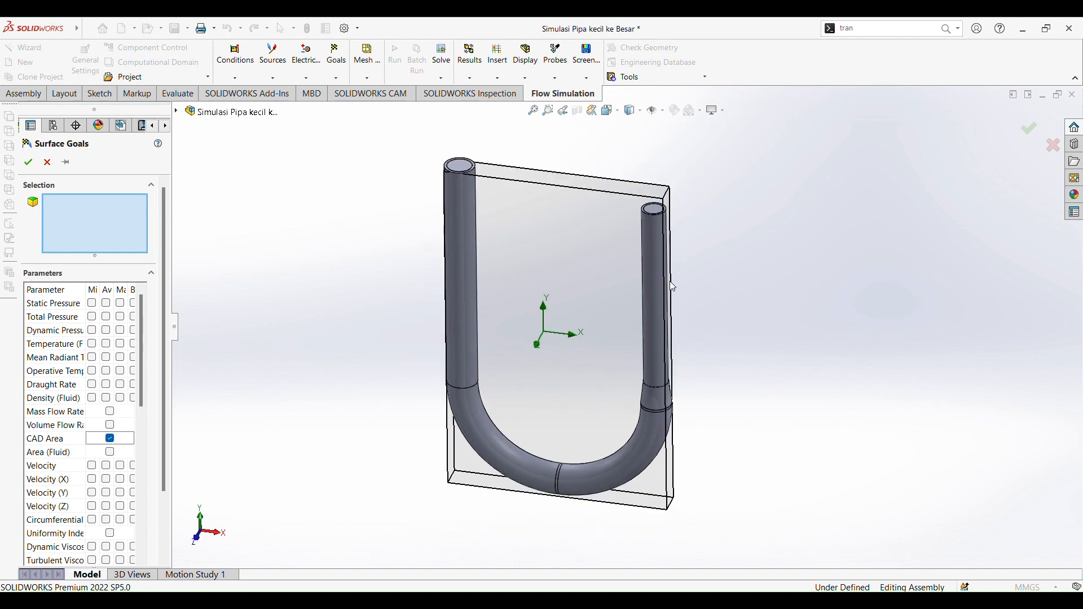
pyautogui.scroll(-5, 708, 232)
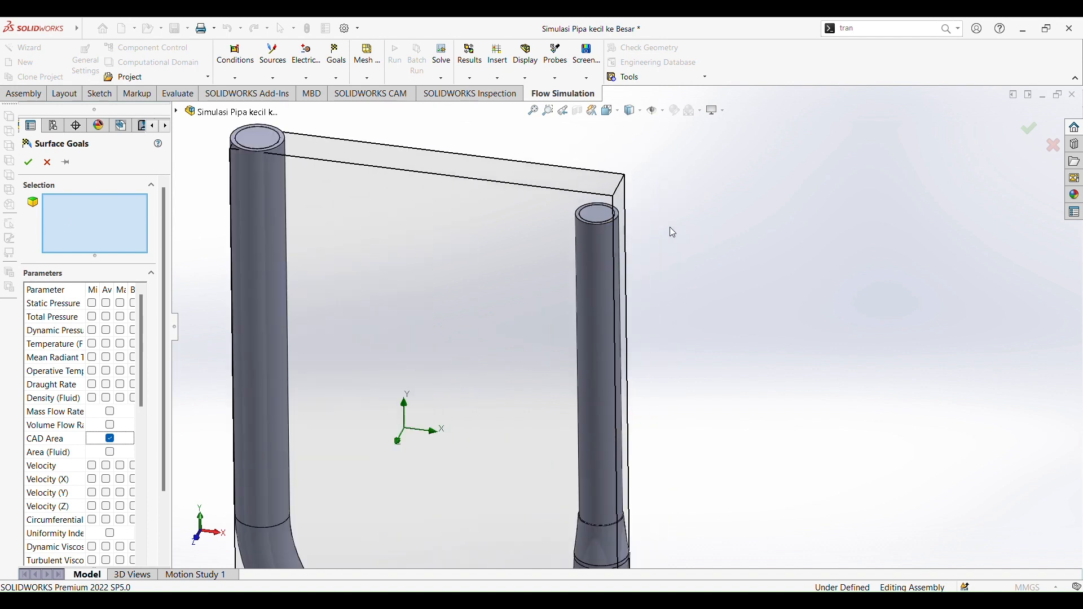
pyautogui.scroll(-1, 636, 228)
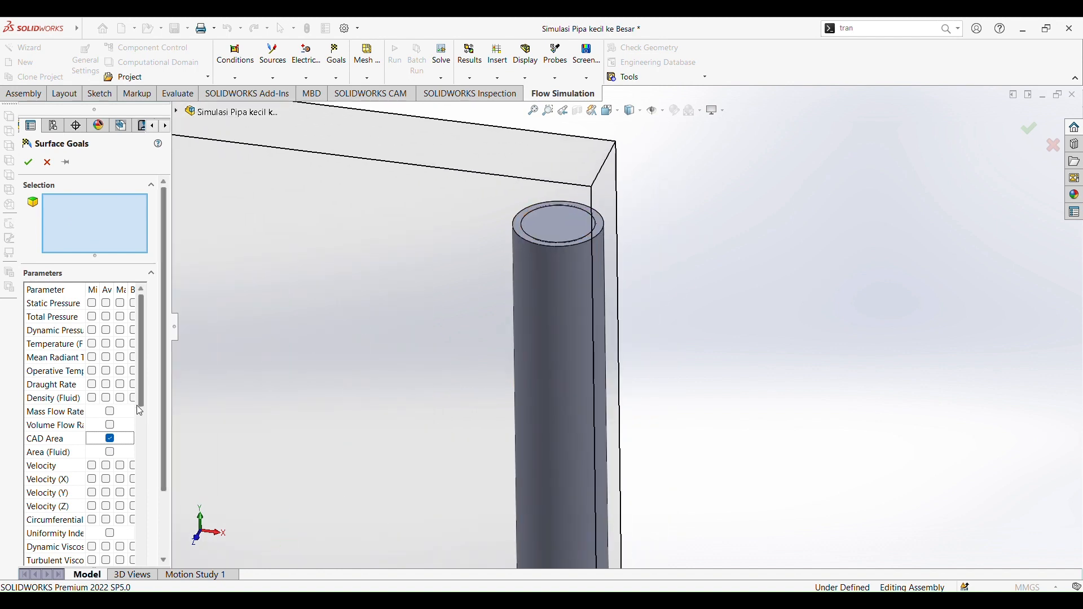
pyautogui.rightClick(565, 223)
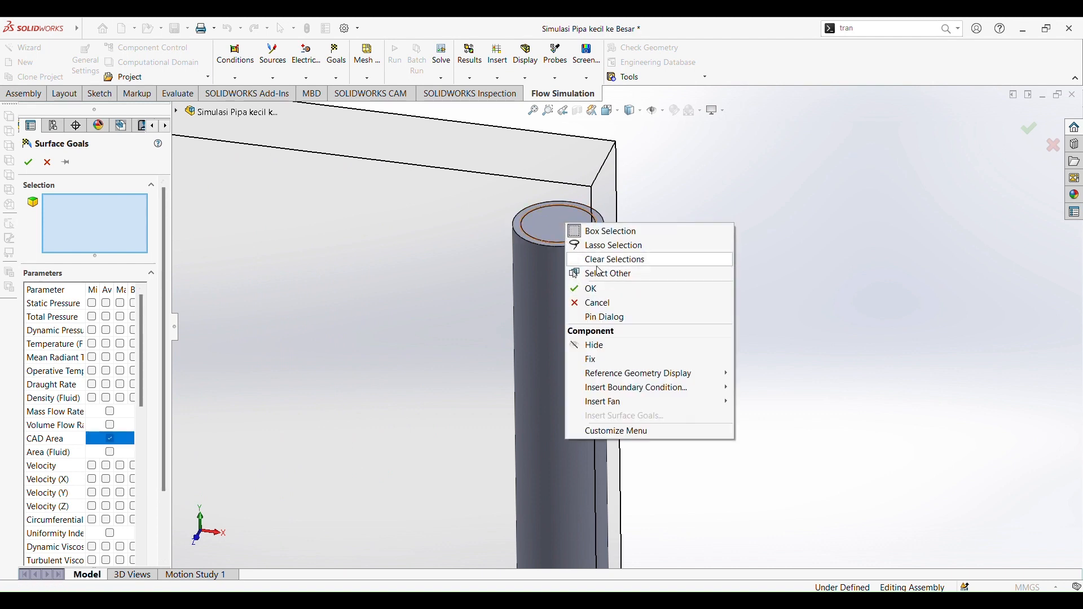
pyautogui.click(613, 282)
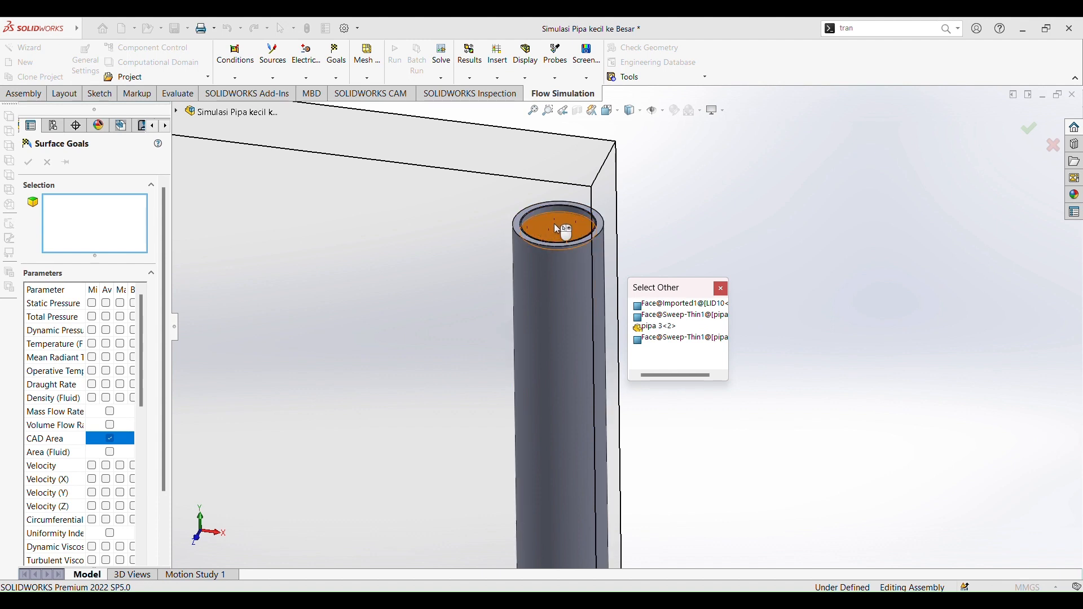
pyautogui.click(699, 319)
pyautogui.click(29, 163)
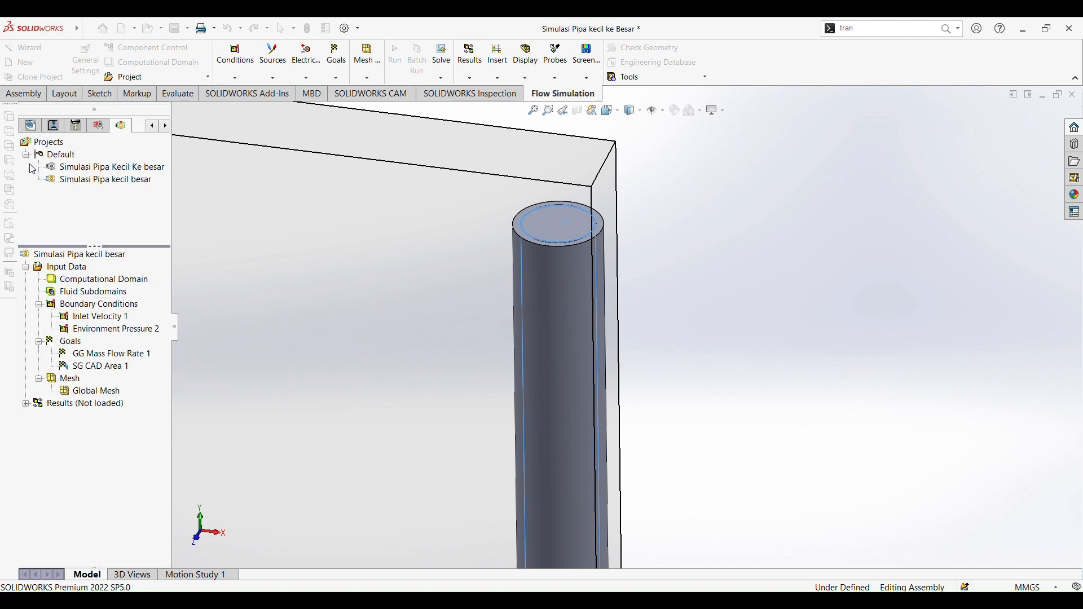
# - Create an equation goal that divides GG Mass Flow Rate 1 by SG CAD Area 1
pyautogui.scroll(5, 550, 390)
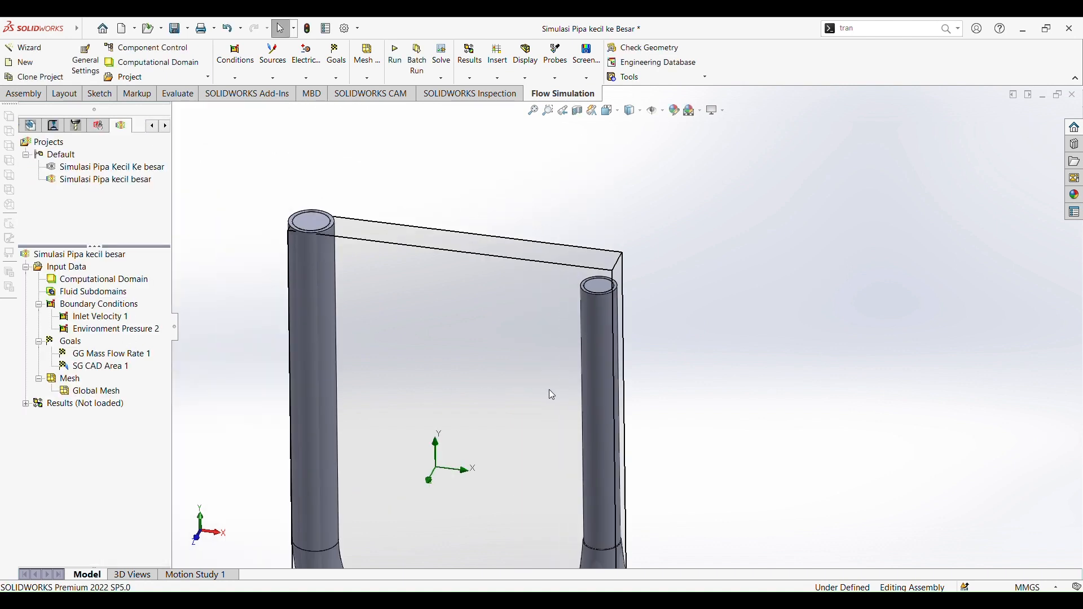
pyautogui.scroll(-2, 574, 307)
pyautogui.scroll(-1, 541, 224)
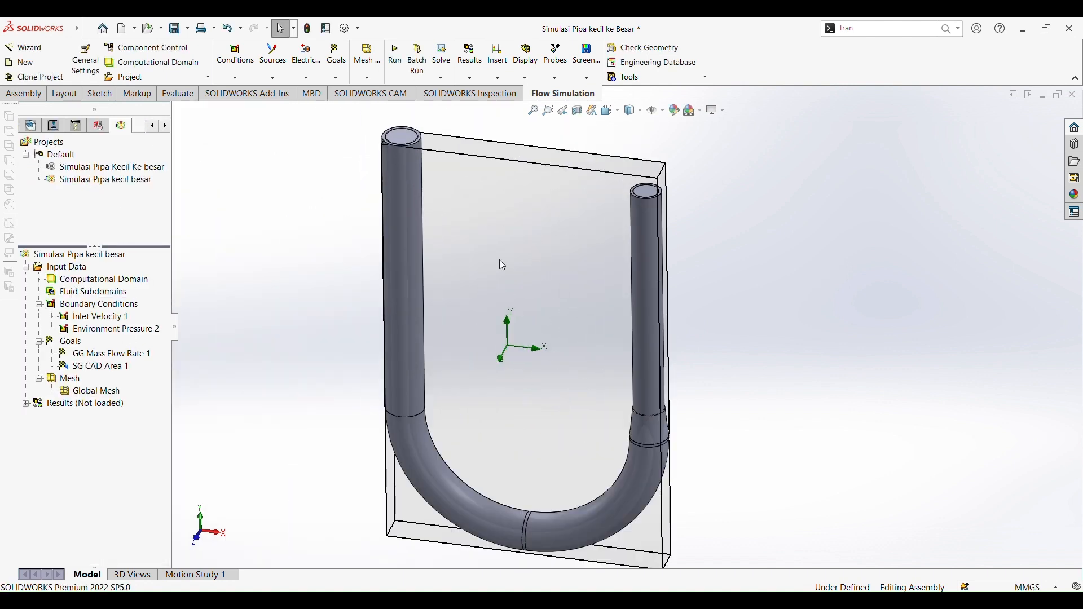
pyautogui.rightClick(70, 342)
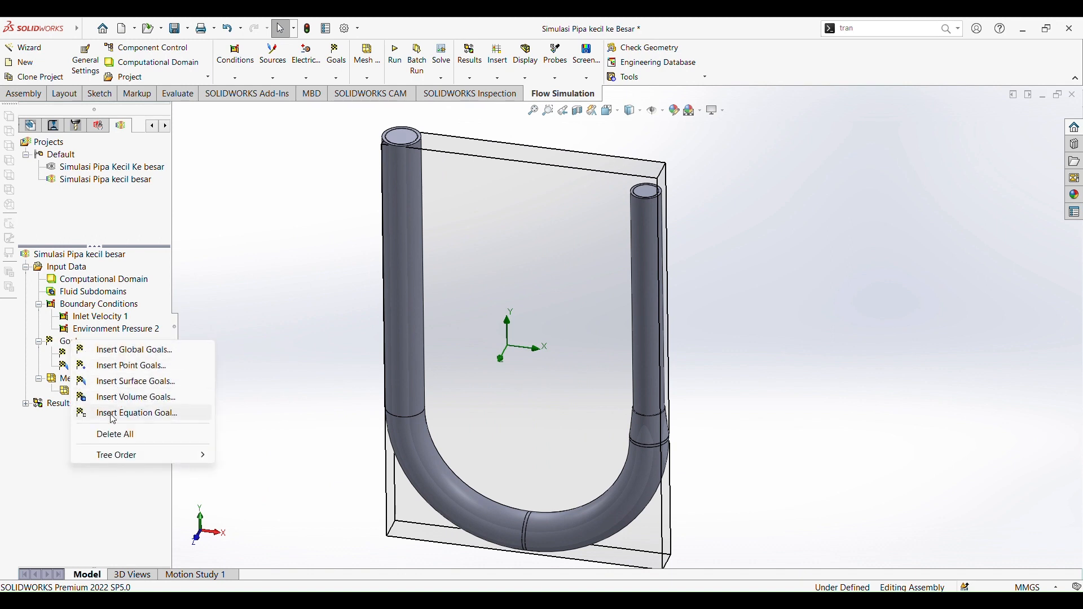
pyautogui.click(140, 420)
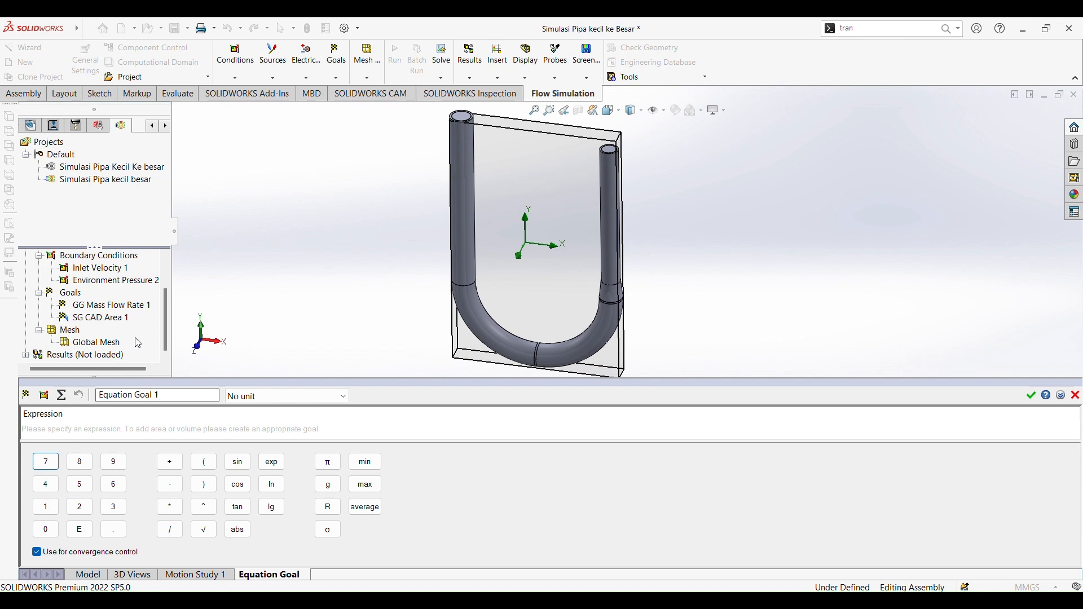
pyautogui.click(95, 307)
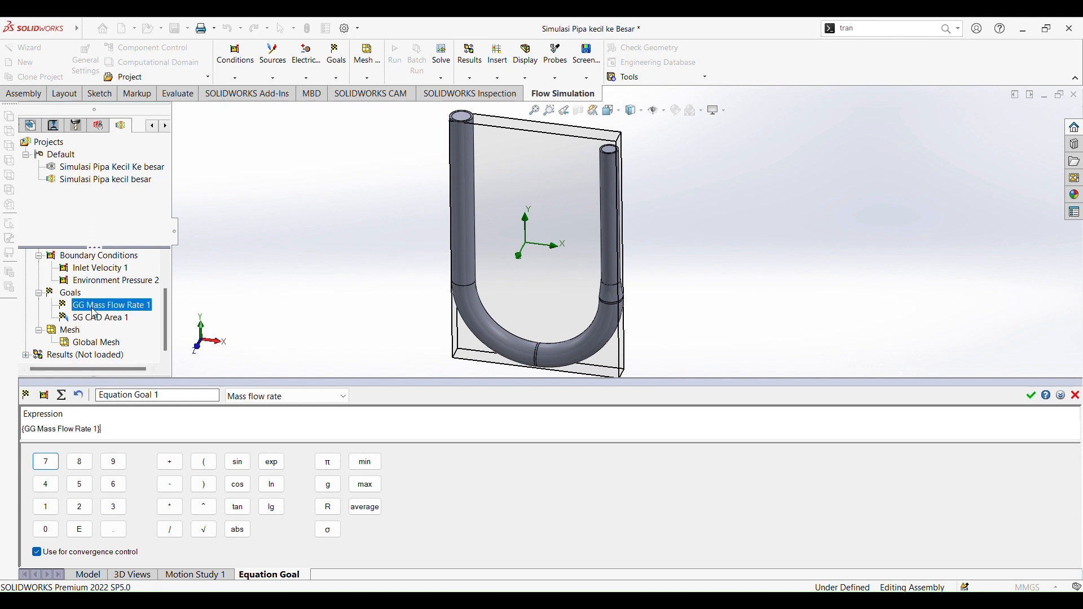
pyautogui.click(174, 532)
pyautogui.click(110, 320)
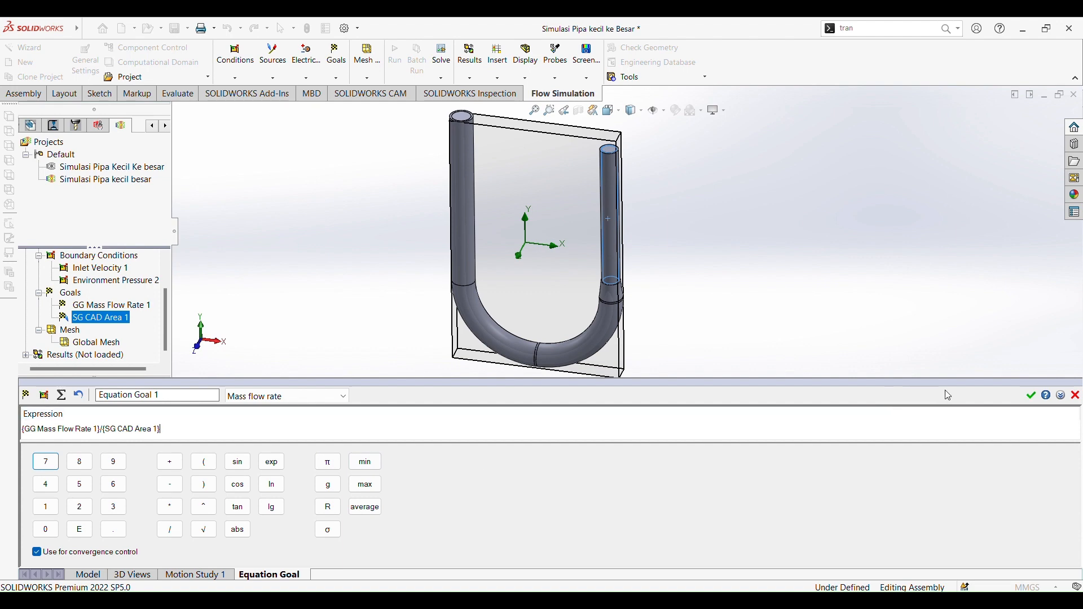
pyautogui.click(1034, 395)
# - Run the flow calculation for the Simulasi Pipa kecil besar project
pyautogui.scroll(3, 637, 329)
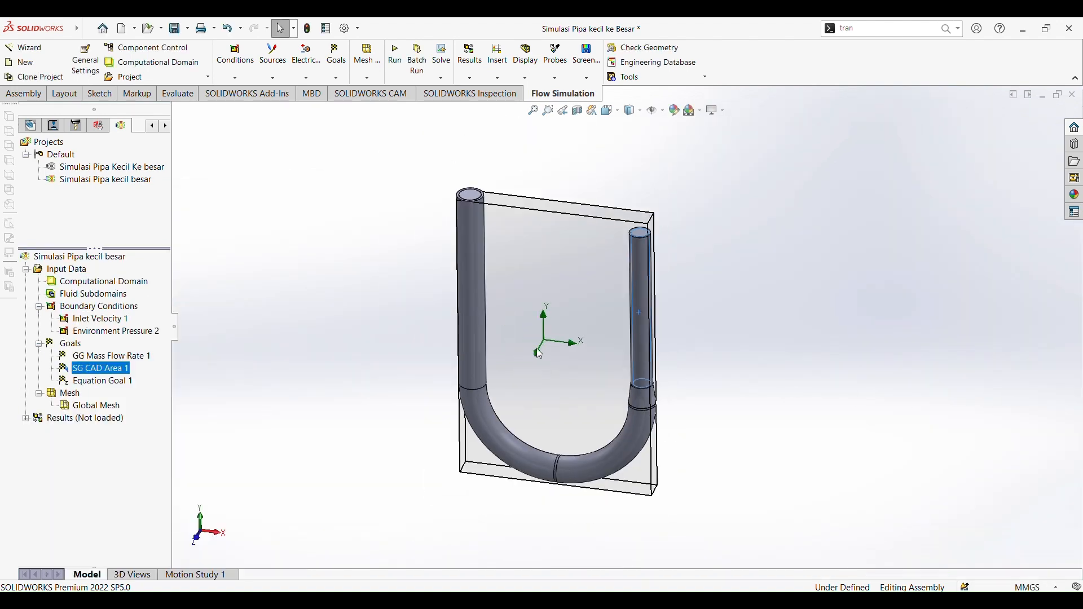
pyautogui.scroll(-2, 636, 328)
pyautogui.click(708, 330)
pyautogui.moveTo(696, 342)
pyautogui.mouseDown(button='middle')
pyautogui.moveTo(726, 333)
pyautogui.moveTo(663, 293)
pyautogui.moveTo(749, 357)
pyautogui.moveTo(656, 320)
pyautogui.moveTo(624, 322)
pyautogui.moveTo(709, 331)
pyautogui.mouseUp(button='middle')
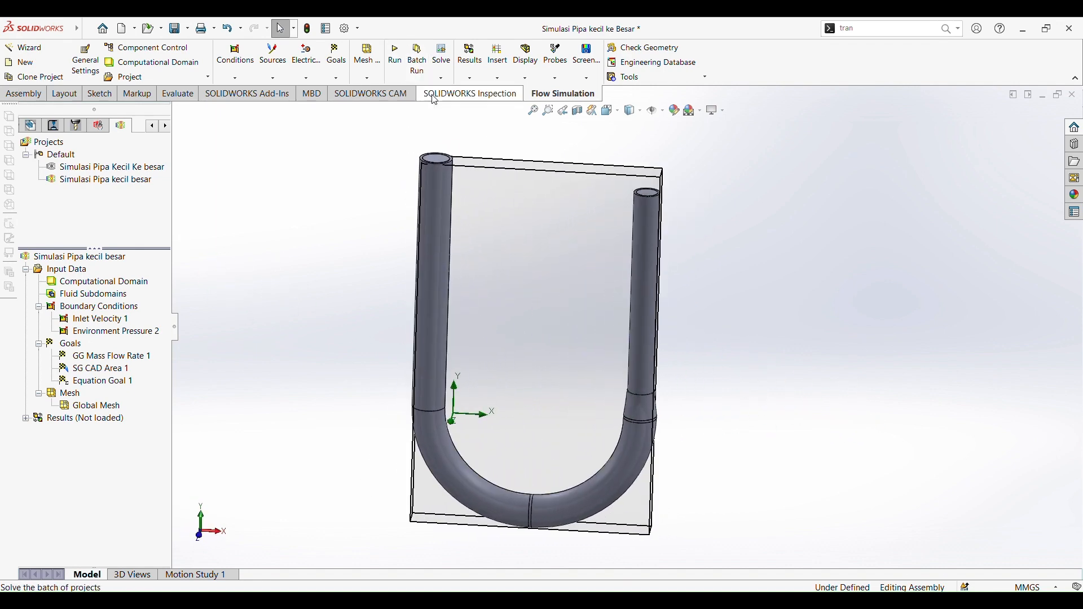
pyautogui.click(404, 83)
pyautogui.click(670, 237)
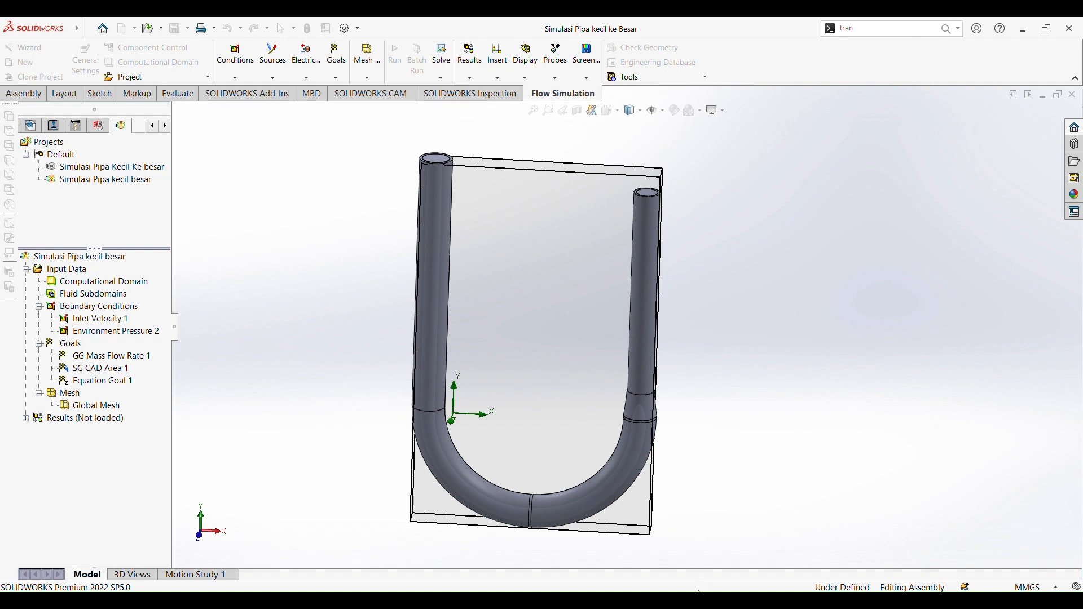
pyautogui.moveTo(696, 600)
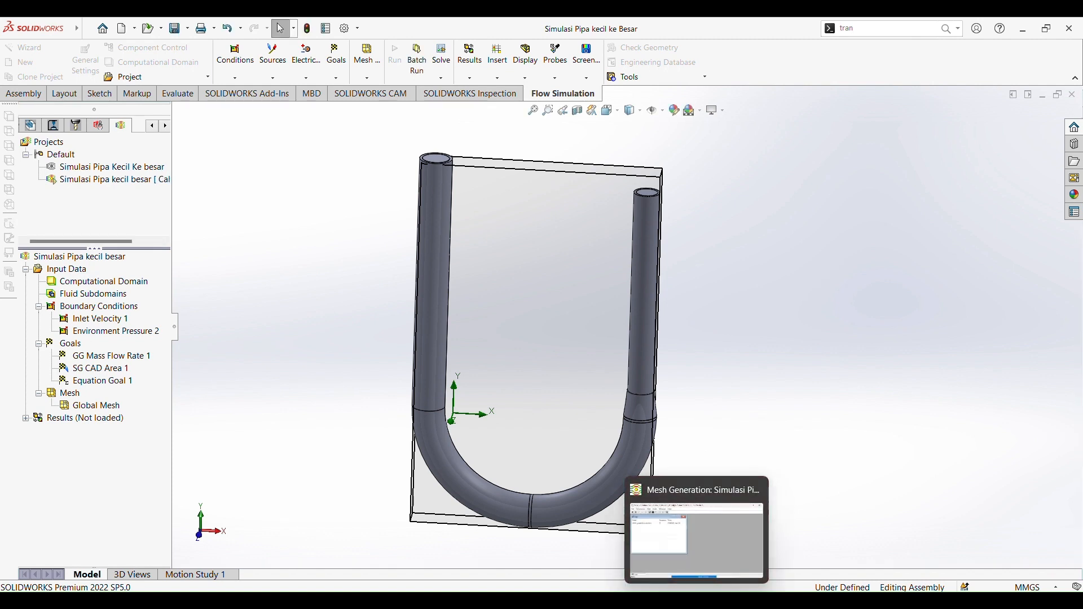
# - Check the solver window and set the model transparency of the pipe assembly to 0.70
pyautogui.click(697, 600)
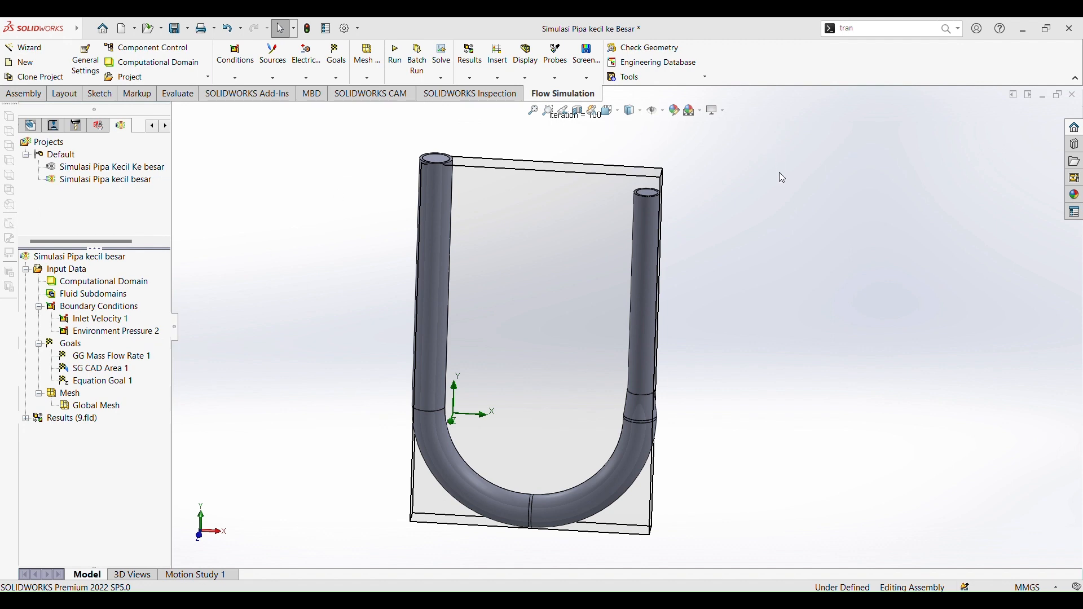
pyautogui.click(526, 73)
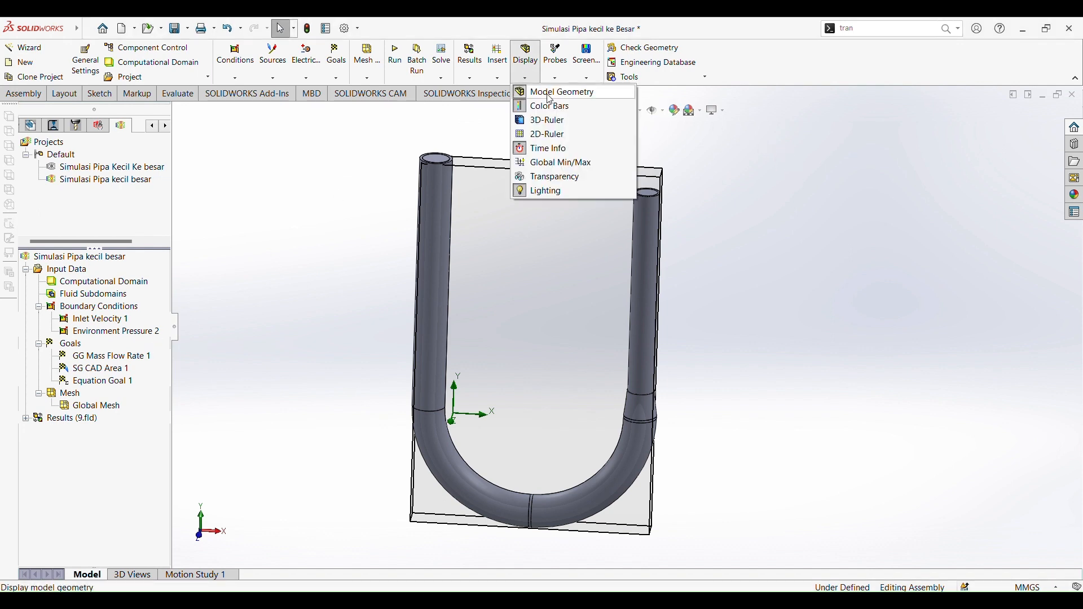
pyautogui.click(575, 178)
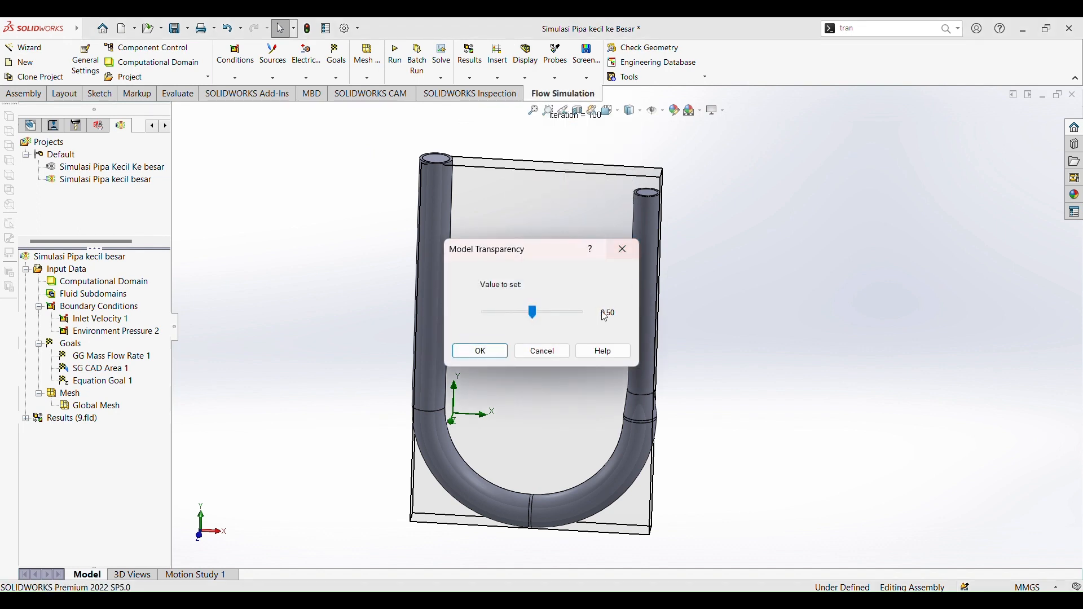
pyautogui.click(558, 319)
pyautogui.click(484, 355)
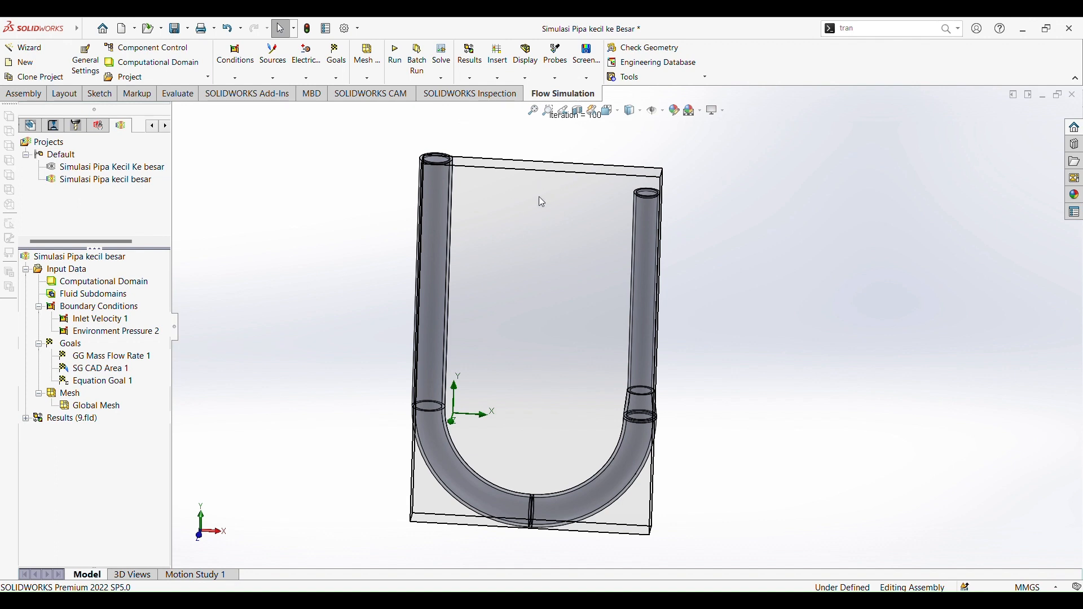
pyautogui.click(527, 56)
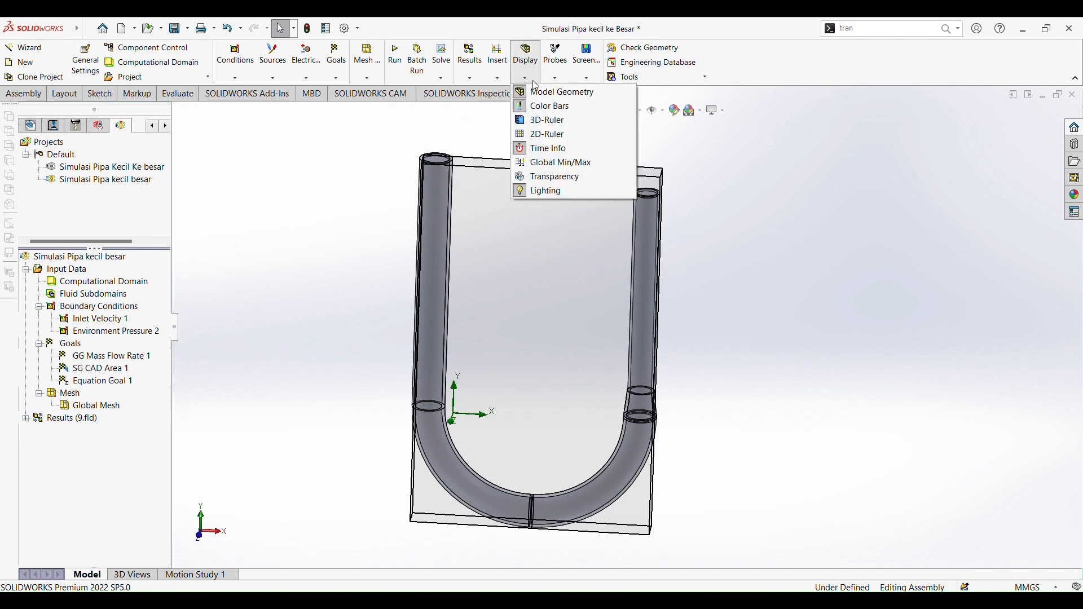
pyautogui.click(544, 177)
pyautogui.click(559, 316)
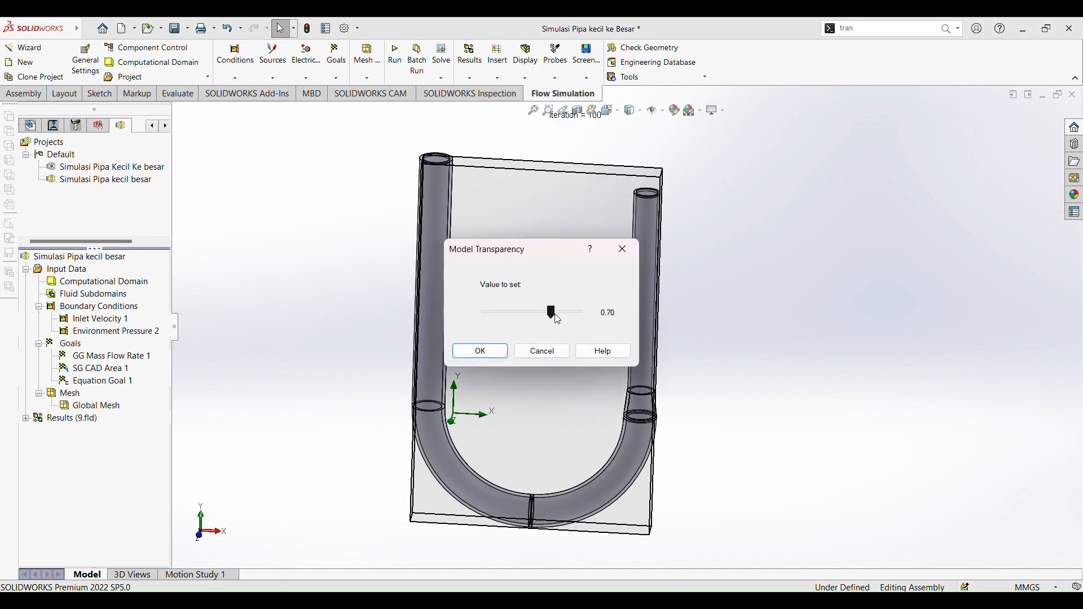
pyautogui.click(497, 349)
# - Examine the interior of the transparent pipes up close and from different angles, and orient the assembly to the front view
pyautogui.scroll(-3, 560, 347)
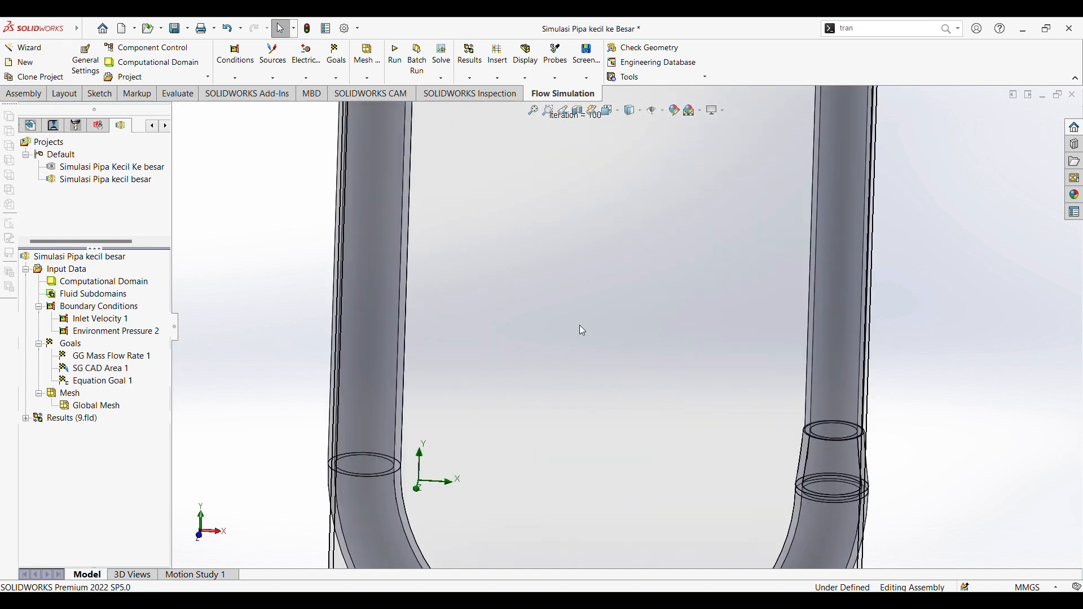
pyautogui.scroll(5, 580, 325)
pyautogui.scroll(-5, 718, 262)
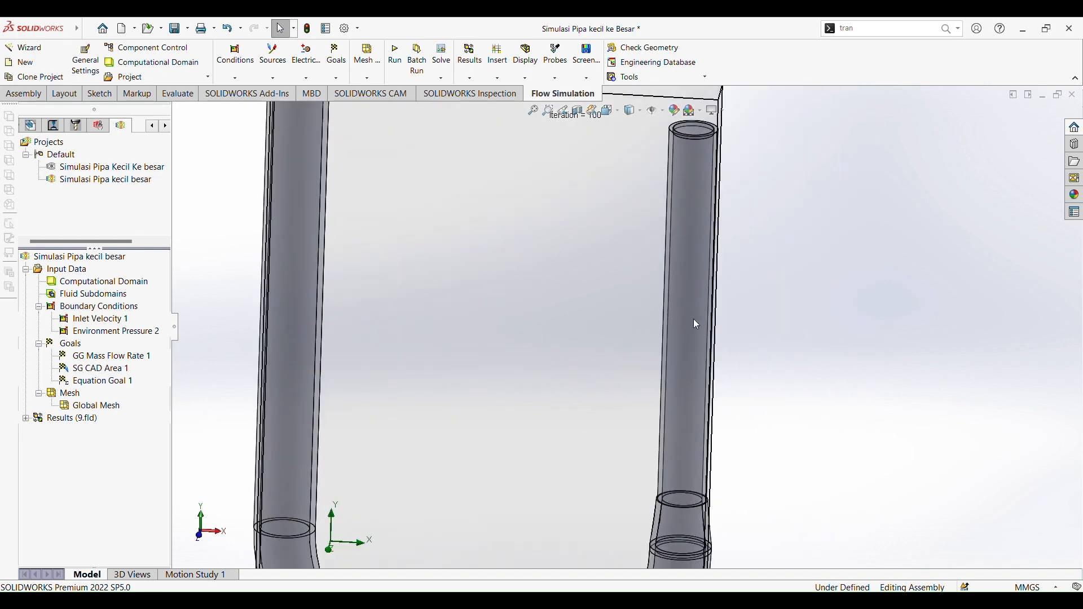
pyautogui.moveTo(701, 314)
pyautogui.mouseDown(button='middle')
pyautogui.moveTo(750, 309)
pyautogui.moveTo(697, 306)
pyautogui.moveTo(658, 273)
pyautogui.moveTo(716, 290)
pyautogui.moveTo(724, 323)
pyautogui.moveTo(712, 333)
pyautogui.mouseUp(button='middle')
pyautogui.scroll(5, 568, 416)
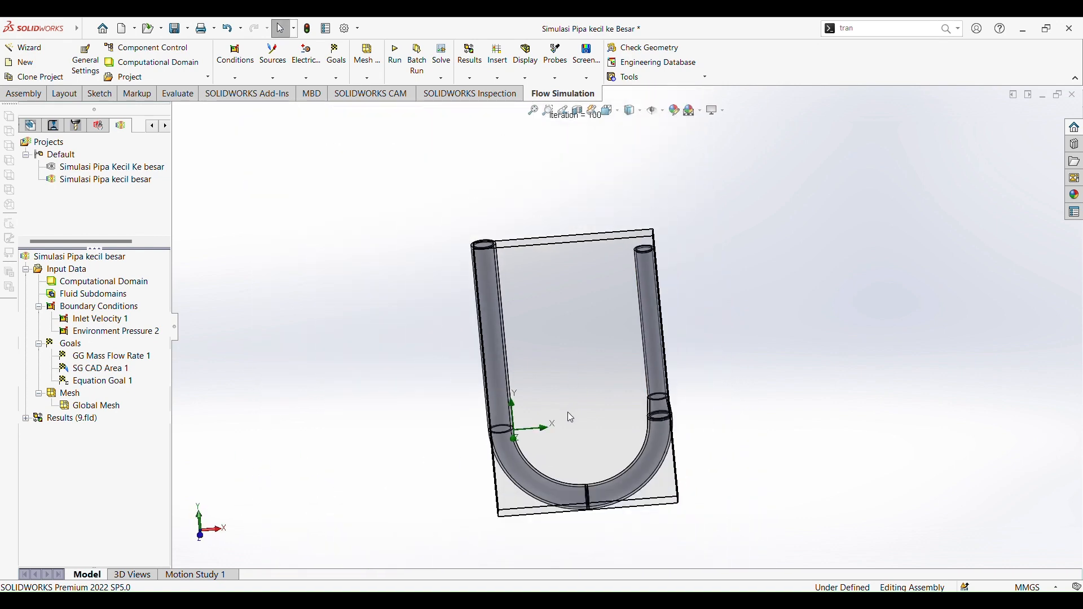
pyautogui.scroll(-2, 571, 420)
pyautogui.scroll(2, 590, 365)
pyautogui.scroll(-2, 599, 386)
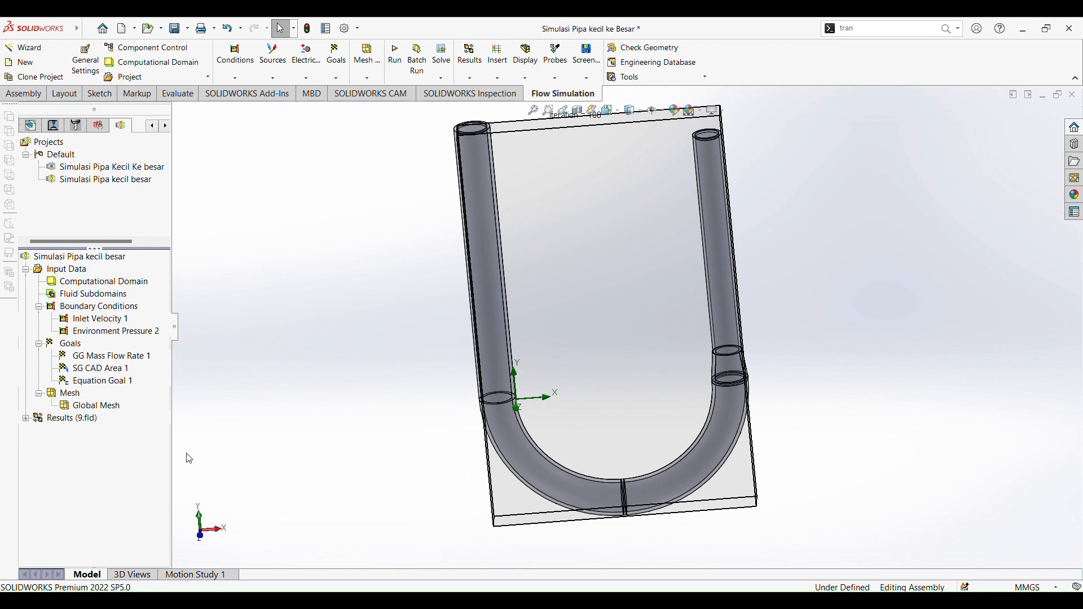
pyautogui.click(201, 537)
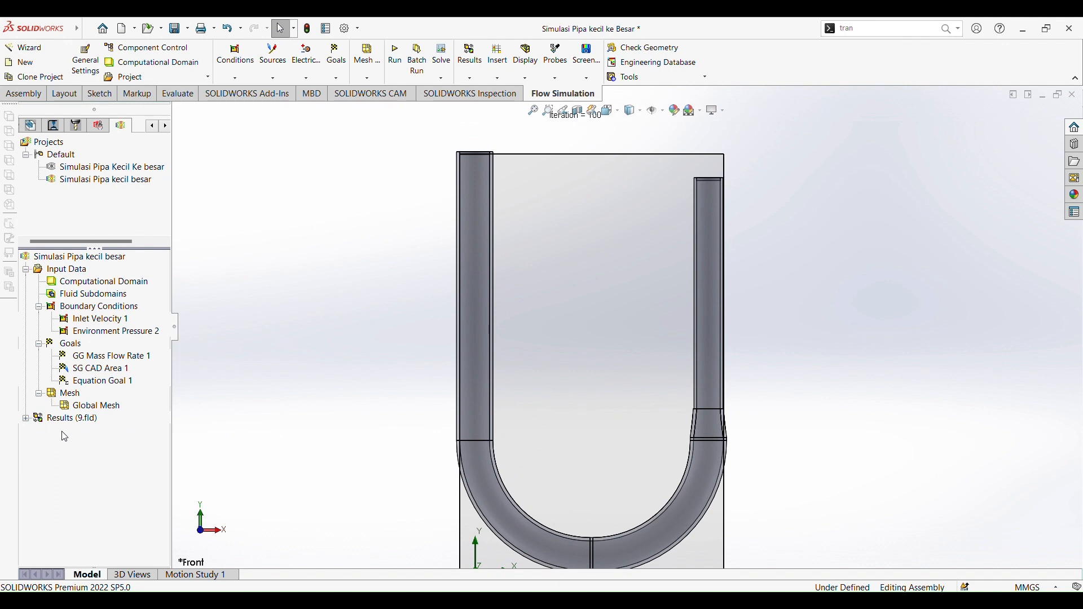
# - Start a flow trajectories plot with the inner LID10 face at the smaller pipe's open end as its starting points
pyautogui.click(26, 418)
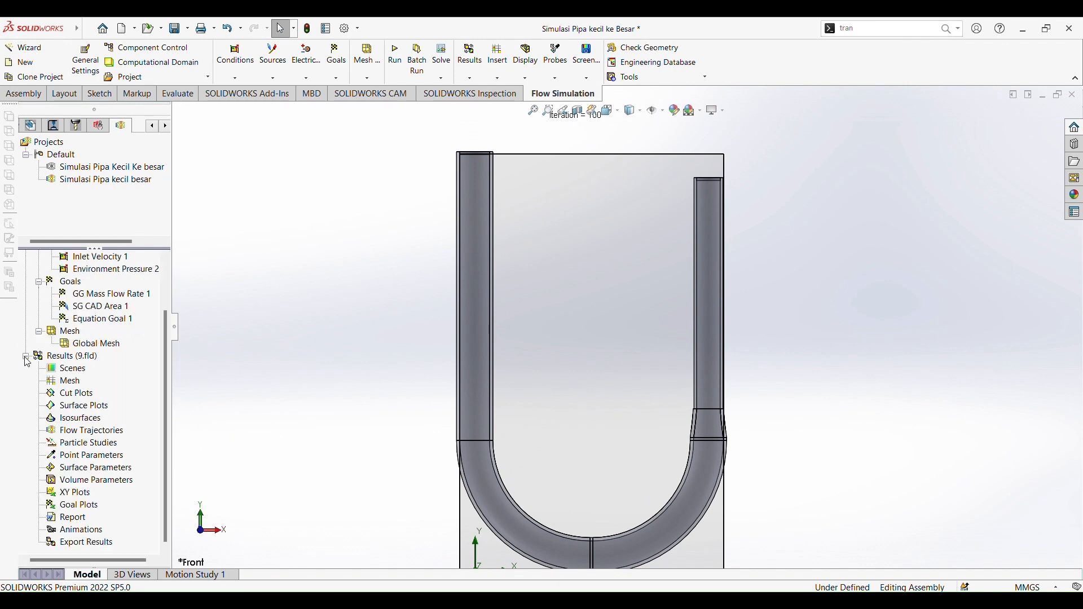
pyautogui.rightClick(95, 434)
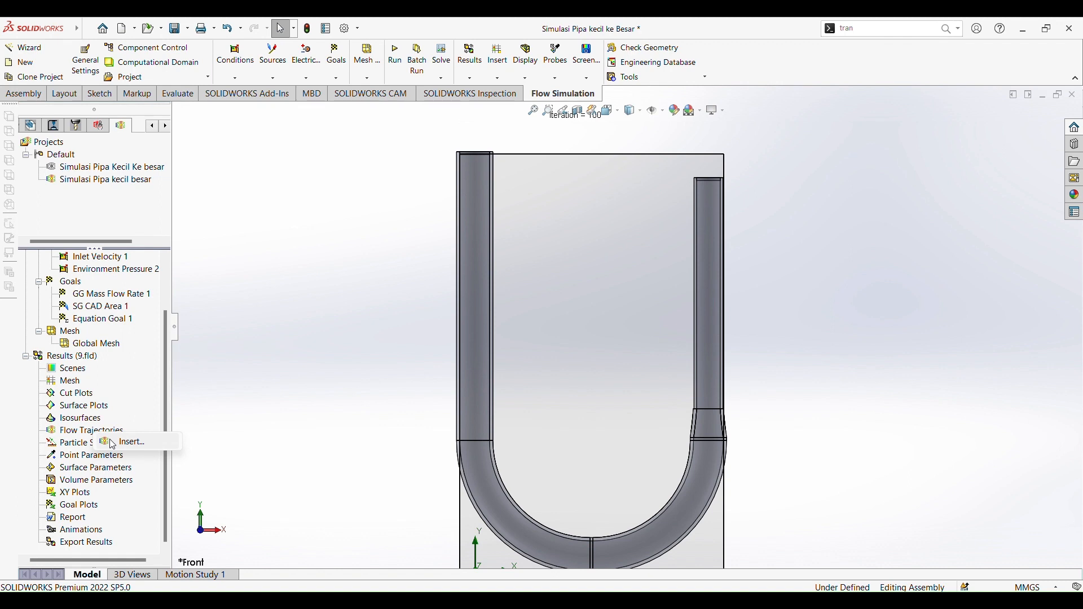
pyautogui.click(122, 442)
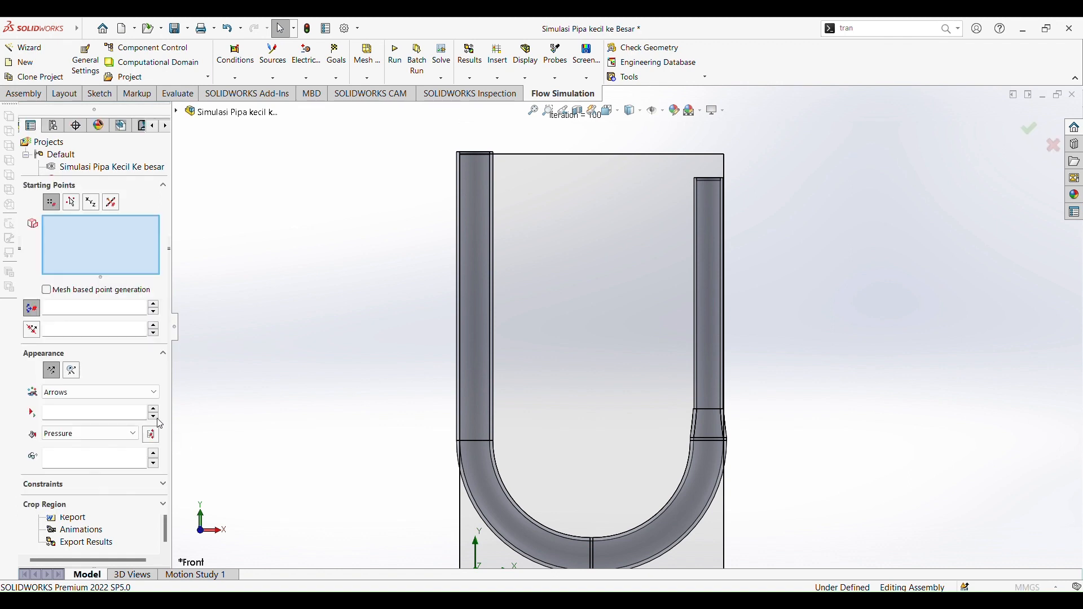
pyautogui.scroll(3, 689, 289)
pyautogui.scroll(-5, 684, 244)
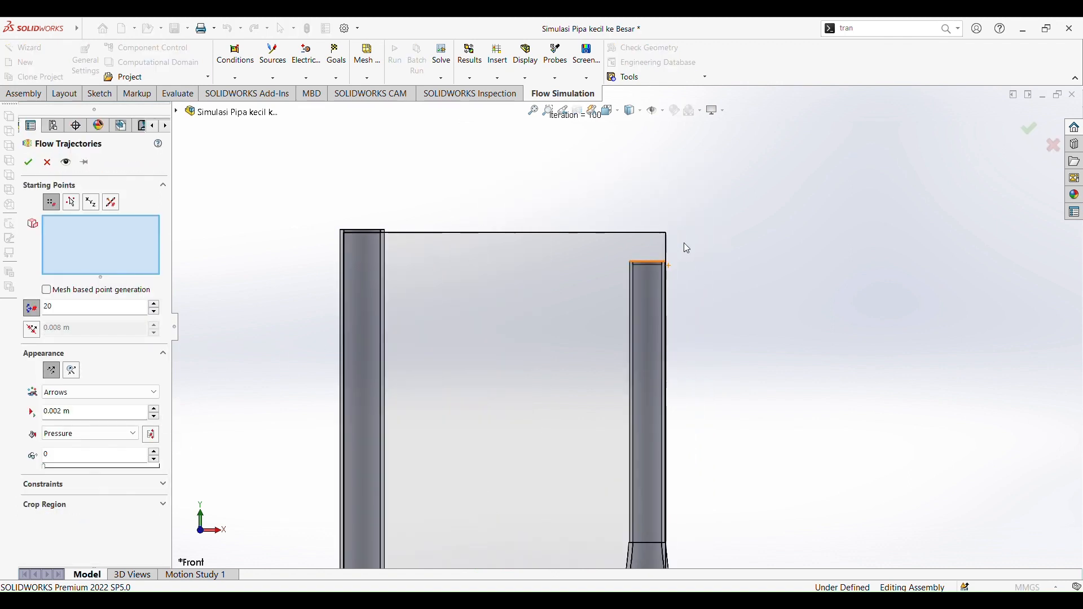
pyautogui.scroll(2, 685, 305)
pyautogui.moveTo(701, 242); pyautogui.dragTo(682, 315, button='middle')
pyautogui.scroll(1, 621, 265)
pyautogui.scroll(-4, 606, 287)
pyautogui.rightClick(603, 289)
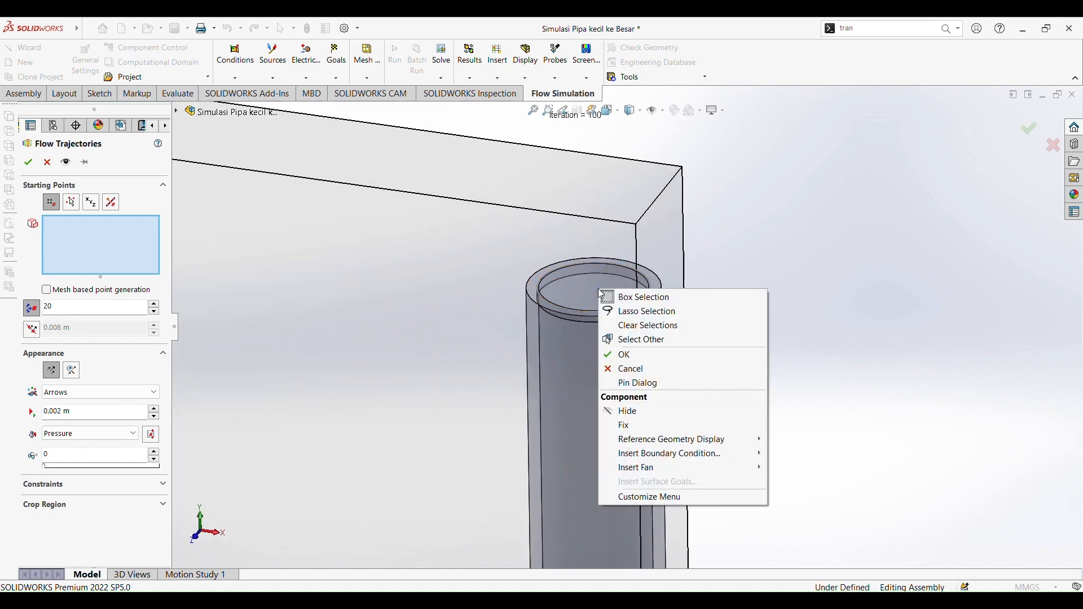
pyautogui.click(643, 341)
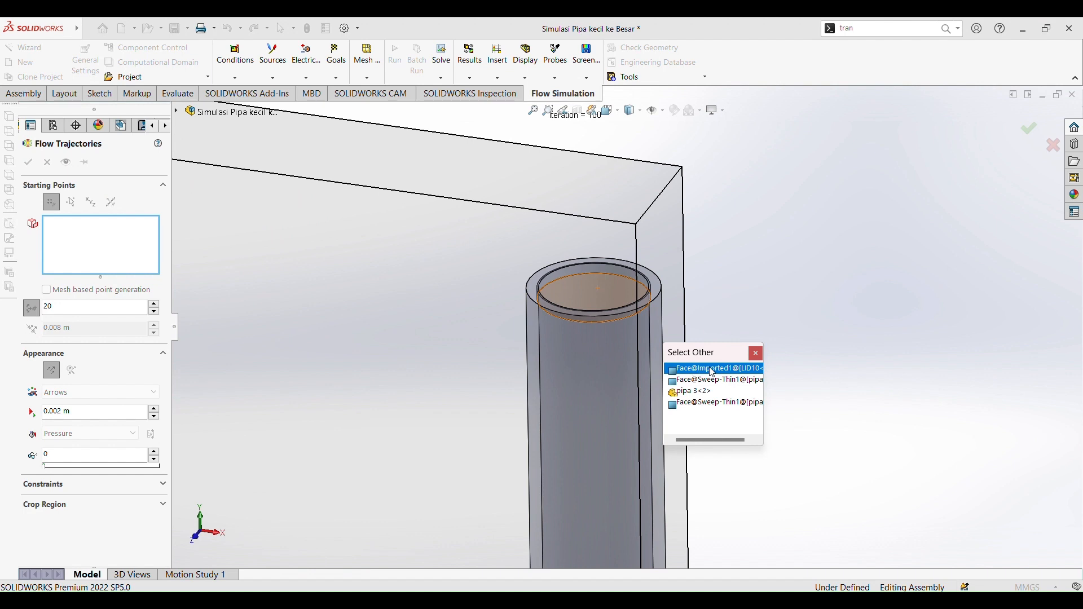
pyautogui.click(714, 370)
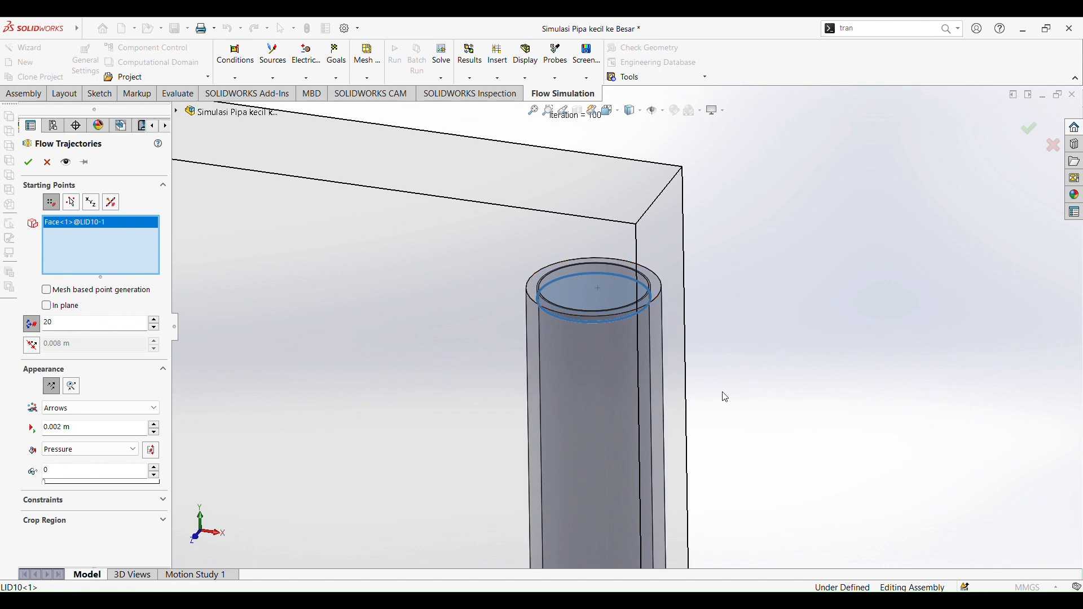
# - Set the trajectory arrow size to 0.008 m and create the pressure-coloured flow trajectories plot
pyautogui.scroll(11, 723, 392)
pyautogui.scroll(-3, 588, 427)
pyautogui.scroll(1, 624, 428)
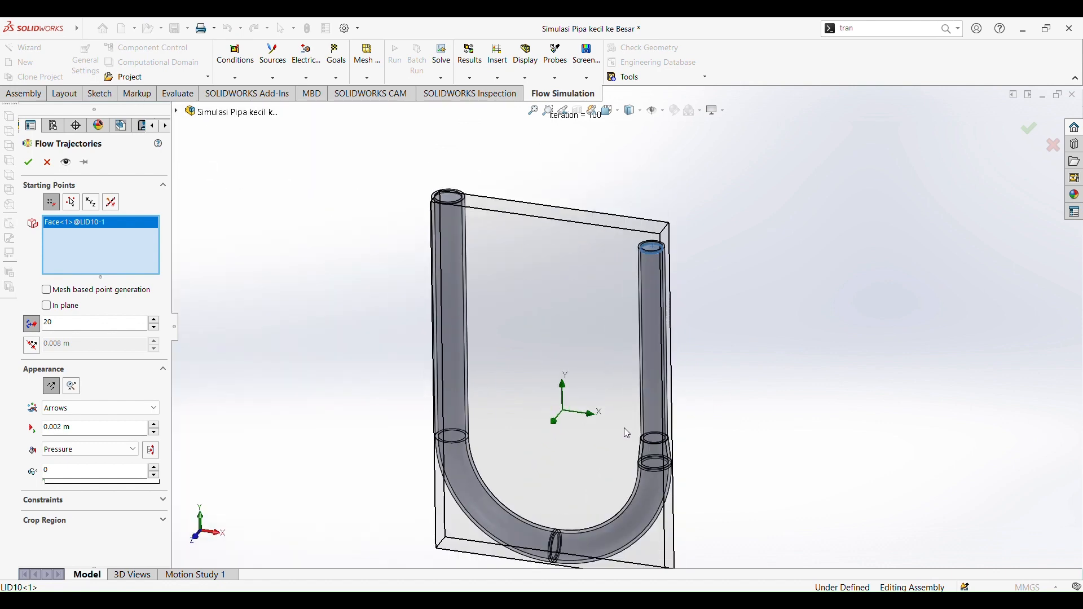
pyautogui.click(60, 427)
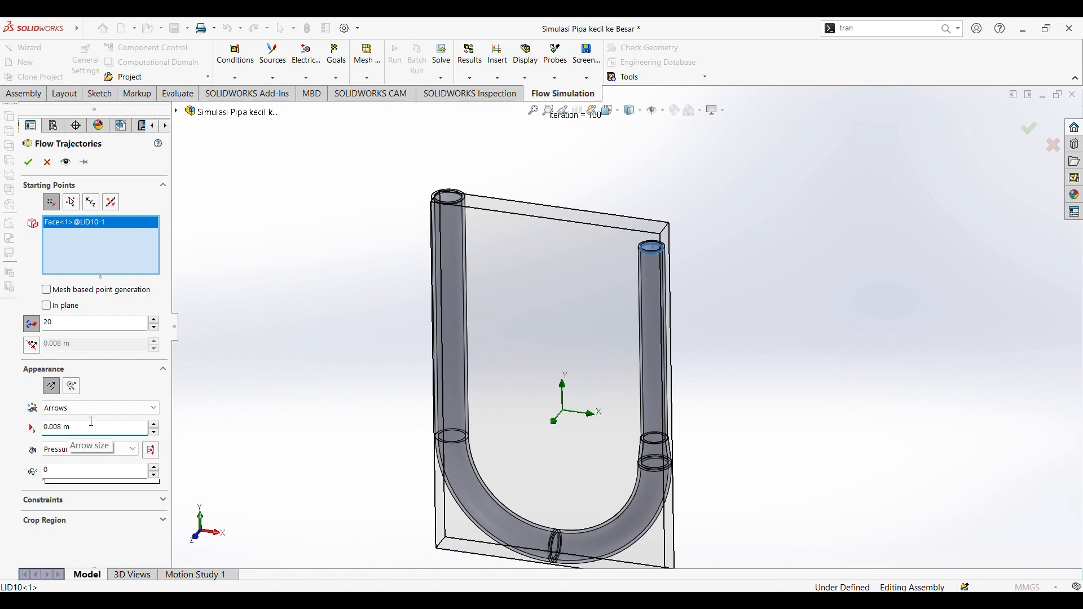
pyautogui.click(34, 165)
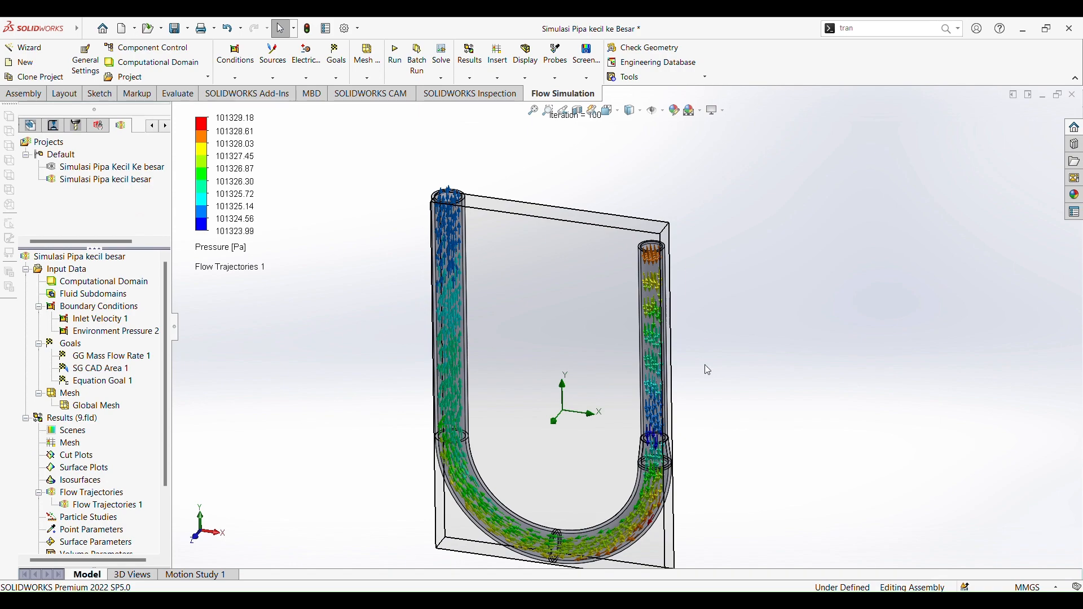
# - Play the flow animation of Flow Trajectories 1 with the whole U-shaped pipe in view
pyautogui.moveTo(696, 385); pyautogui.dragTo(726, 427, button='middle')
pyautogui.scroll(-3, 586, 405)
pyautogui.scroll(1, 589, 401)
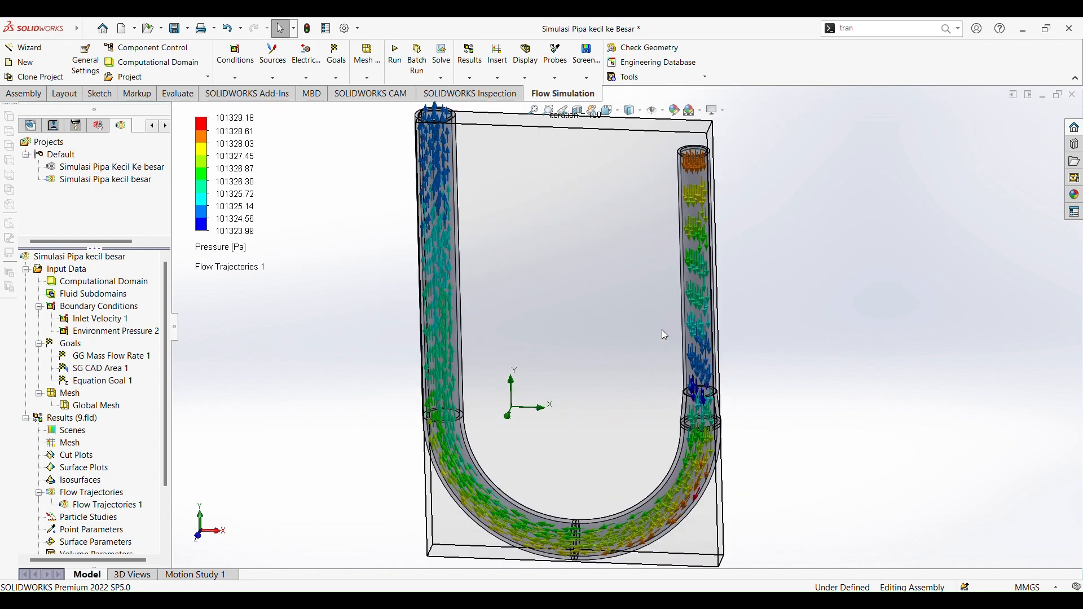
pyautogui.rightClick(133, 505)
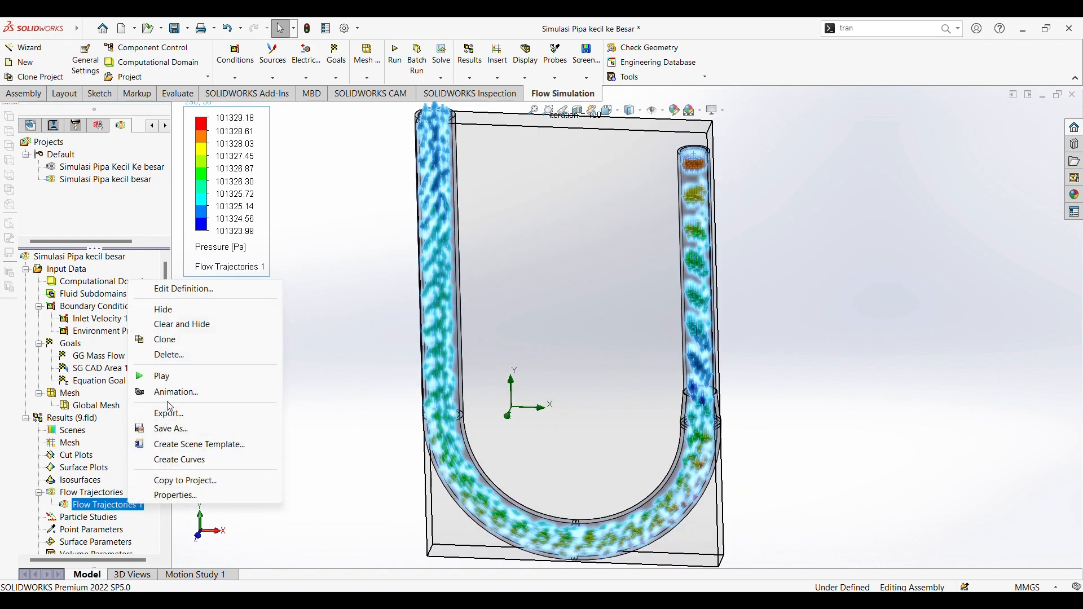
pyautogui.click(168, 377)
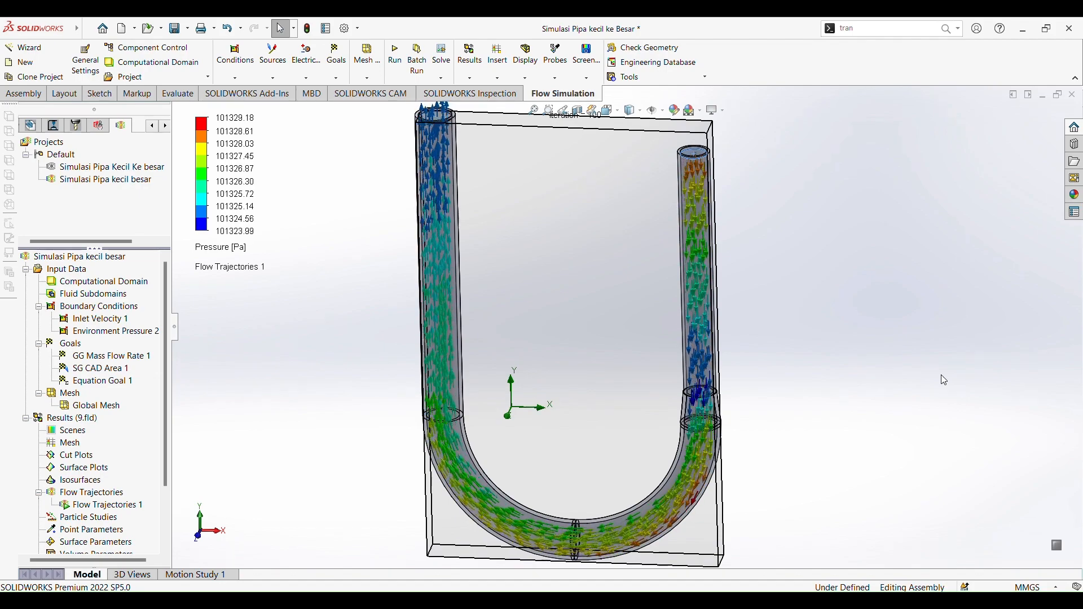
# - Examine the animated flow arrows and their pressure colours along the smaller pipe, its reducer and the whole U-shaped assembly
pyautogui.scroll(2, 920, 420)
pyautogui.scroll(-2, 720, 335)
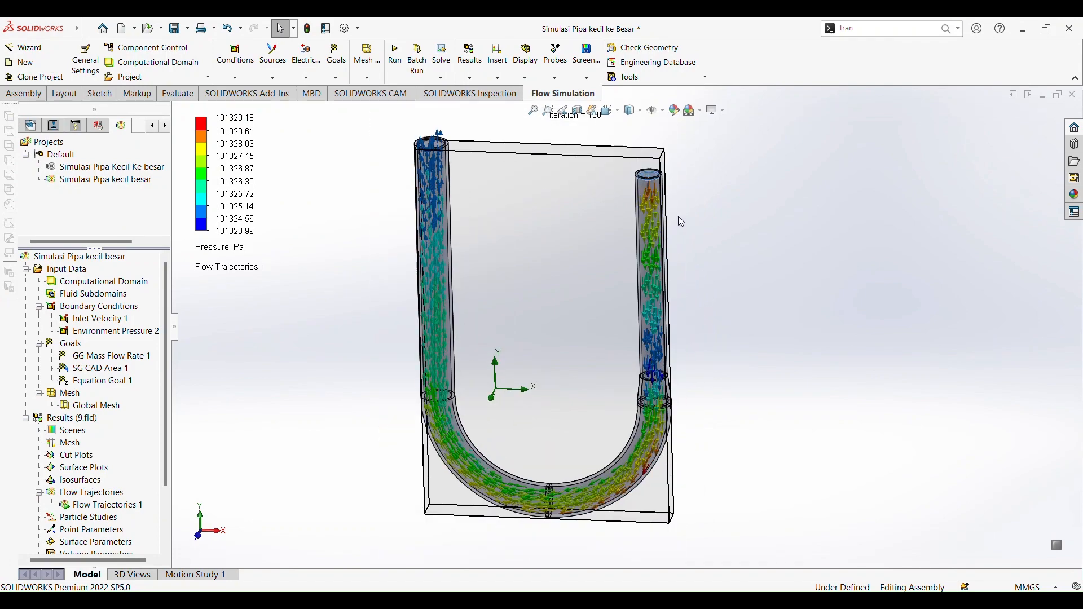
pyautogui.scroll(-1, 697, 248)
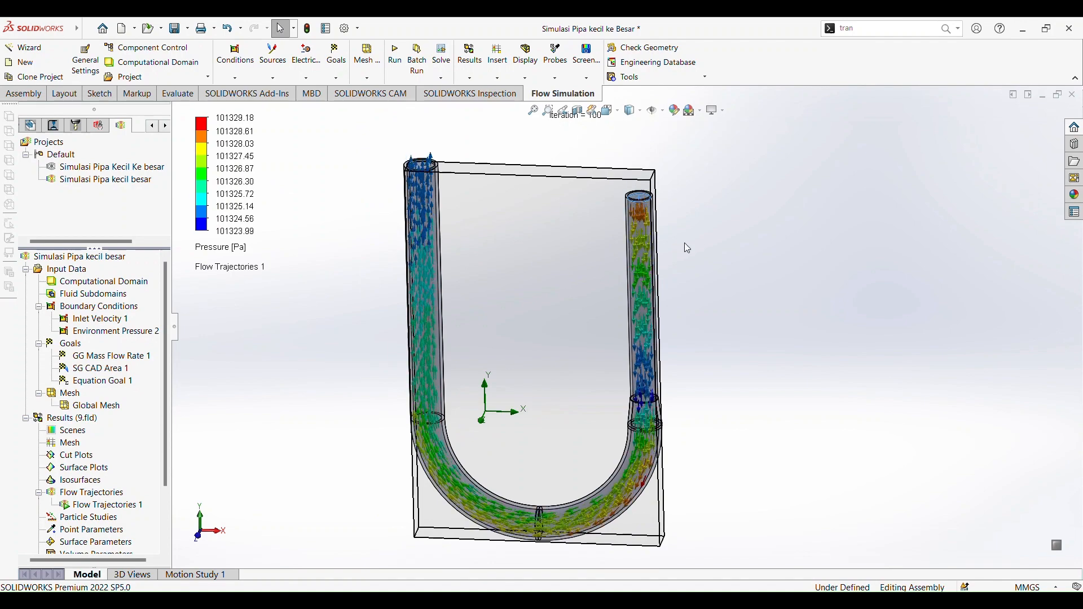
pyautogui.scroll(-3, 689, 248)
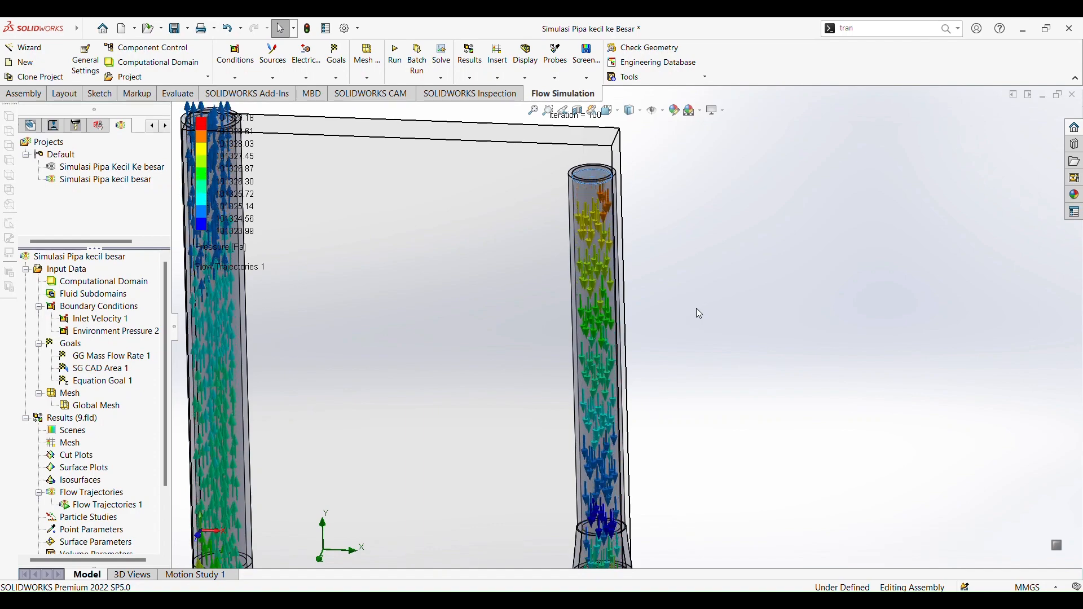
pyautogui.click(597, 344)
pyautogui.moveTo(709, 361); pyautogui.dragTo(638, 312, button='middle')
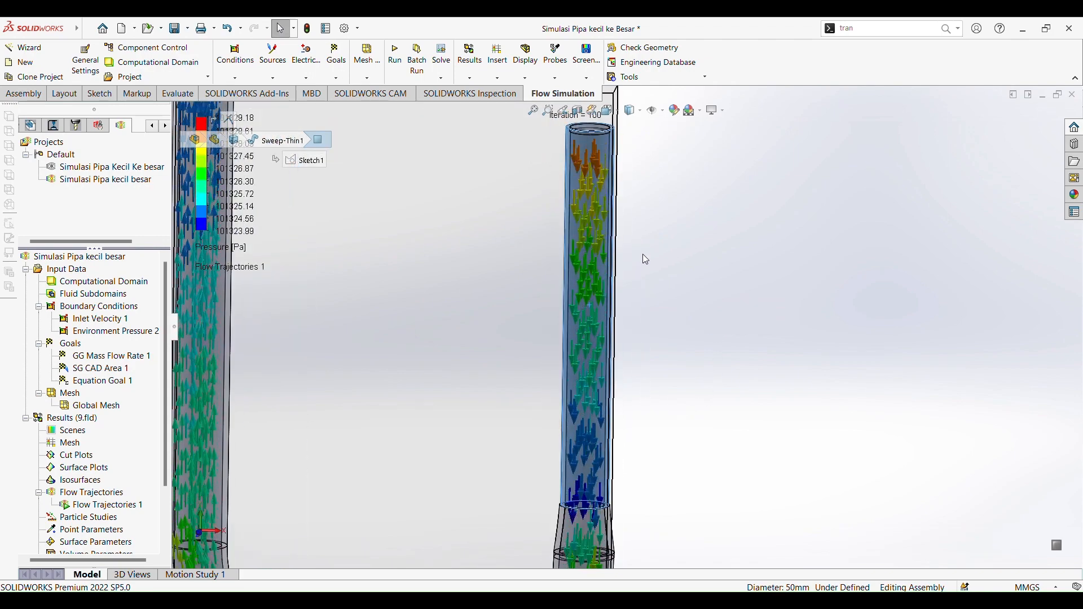
pyautogui.moveTo(642, 254); pyautogui.dragTo(665, 280, button='middle')
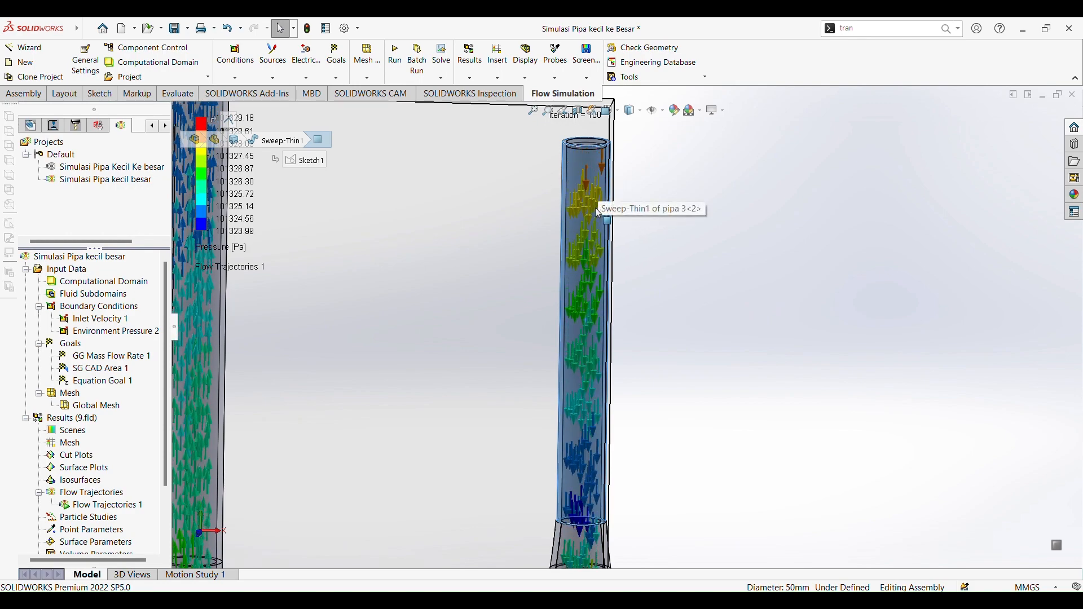
pyautogui.click(777, 344)
pyautogui.scroll(3, 766, 364)
pyautogui.scroll(-4, 915, 360)
pyautogui.scroll(3, 490, 327)
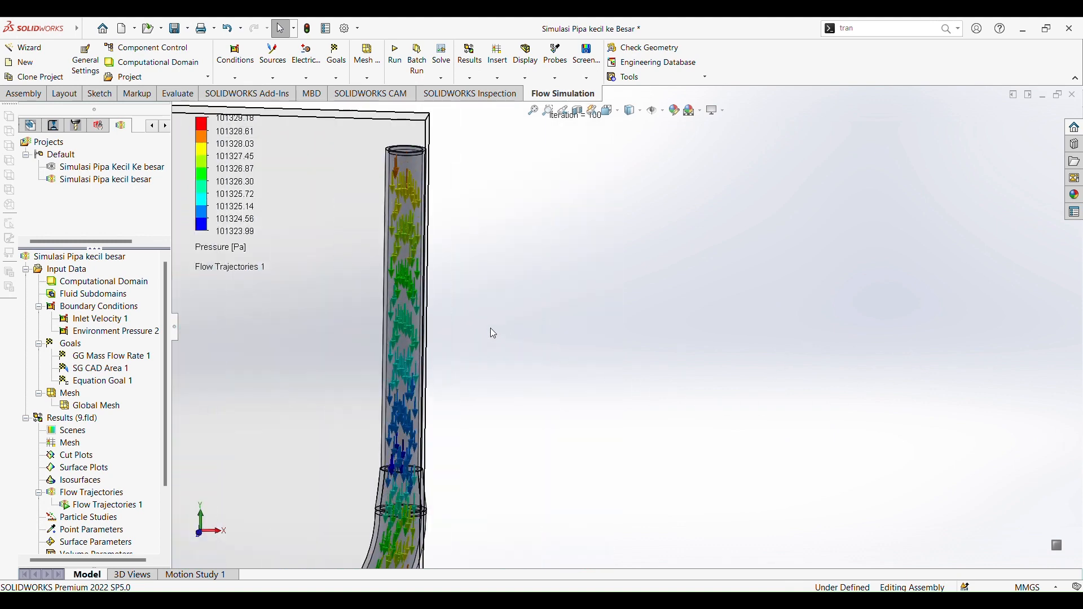
pyautogui.scroll(-4, 437, 303)
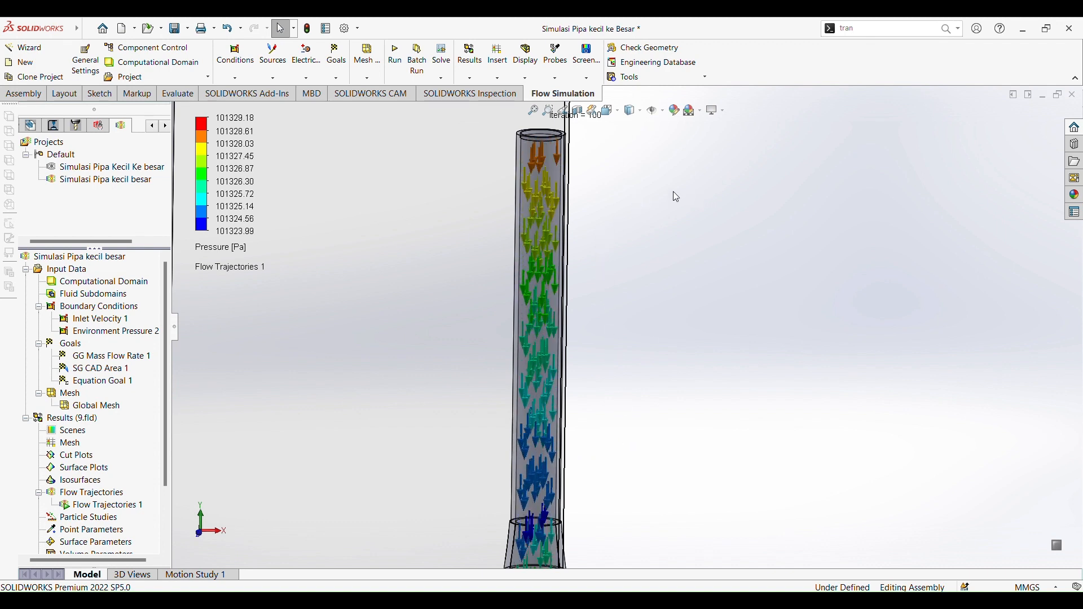
pyautogui.scroll(-5, 553, 172)
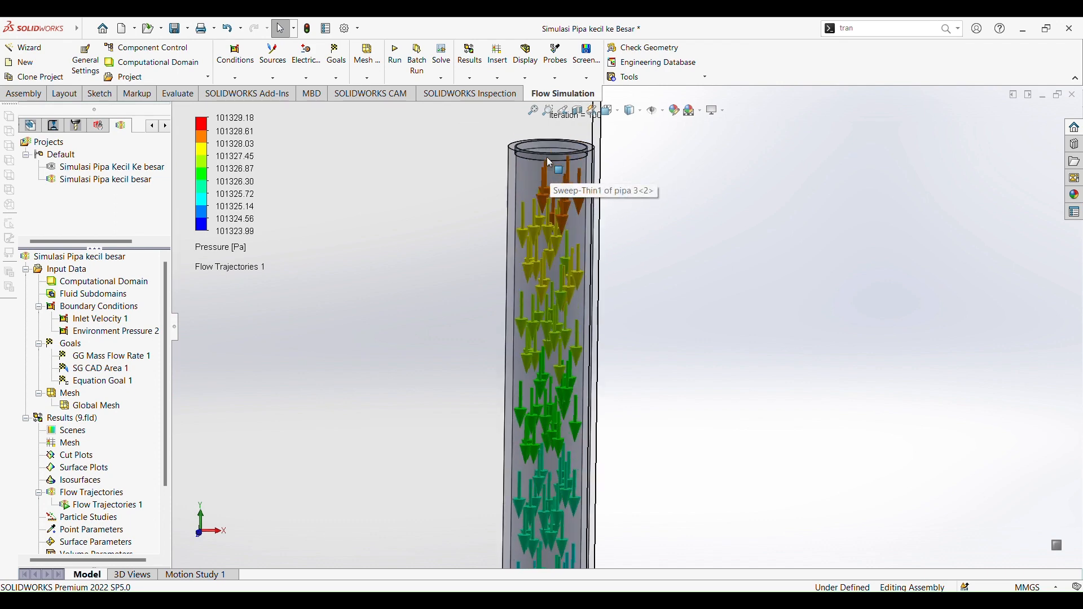
pyautogui.scroll(6, 649, 350)
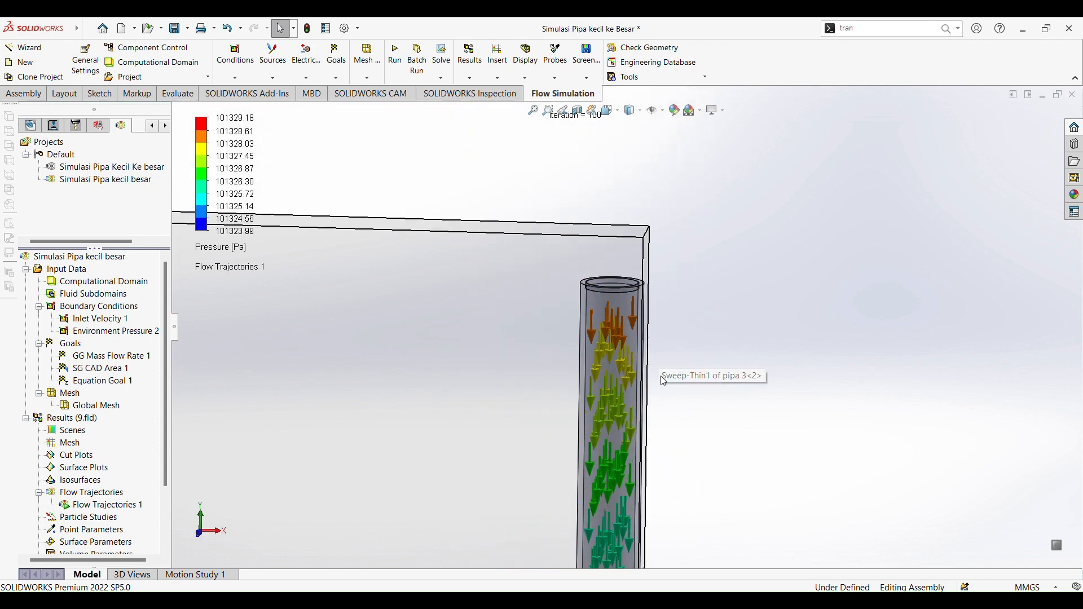
pyautogui.scroll(-4, 584, 324)
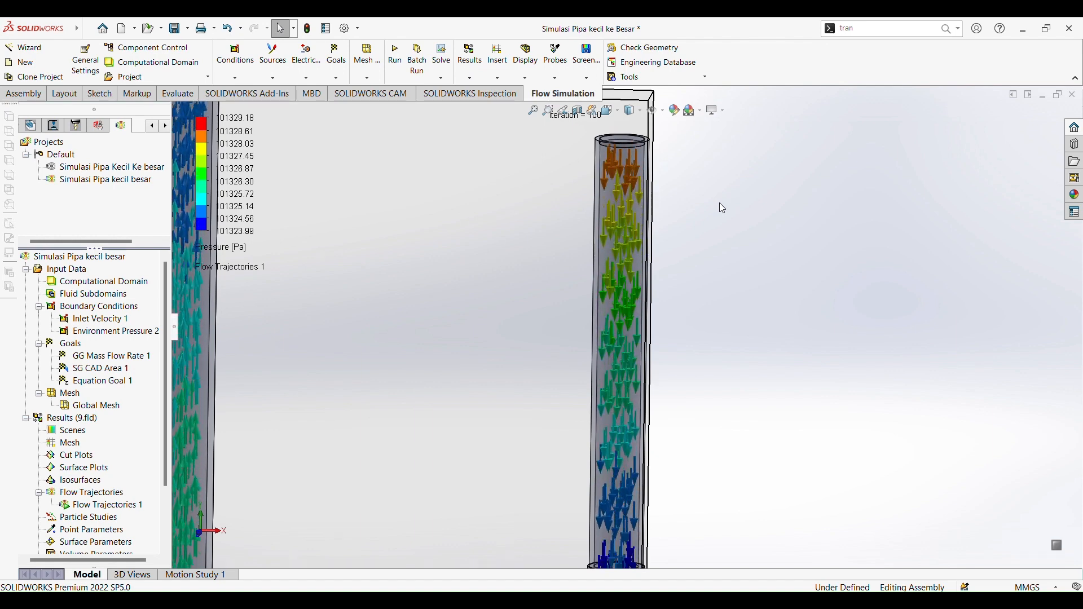
pyautogui.scroll(4, 648, 248)
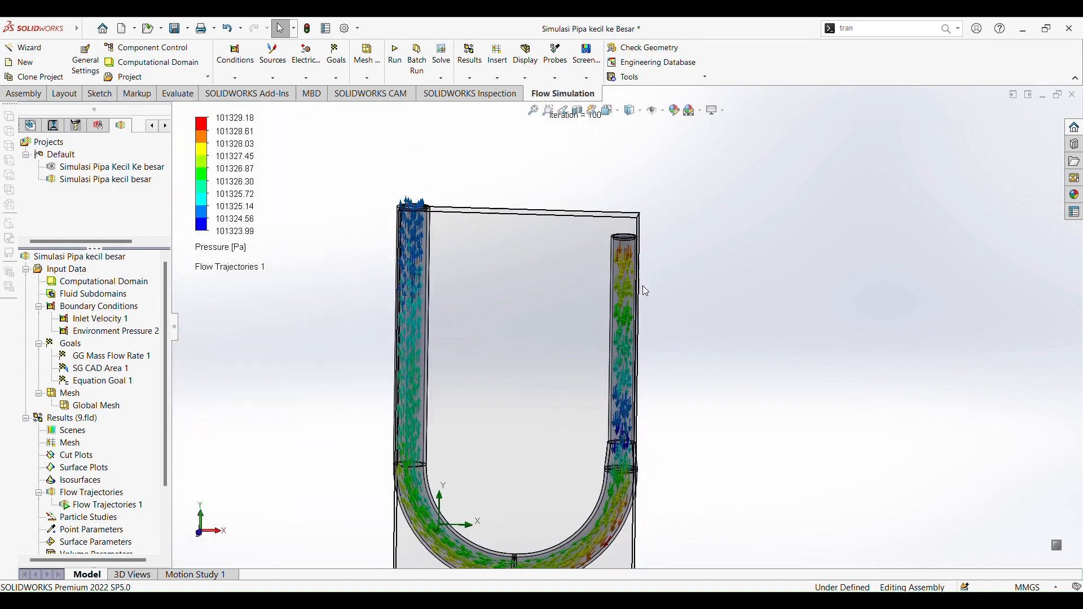
# - Examine the animated flow arrows and pressure colours along the straight smaller pipe from its open end down to the reducer
pyautogui.scroll(-2, 621, 367)
pyautogui.scroll(1, 589, 452)
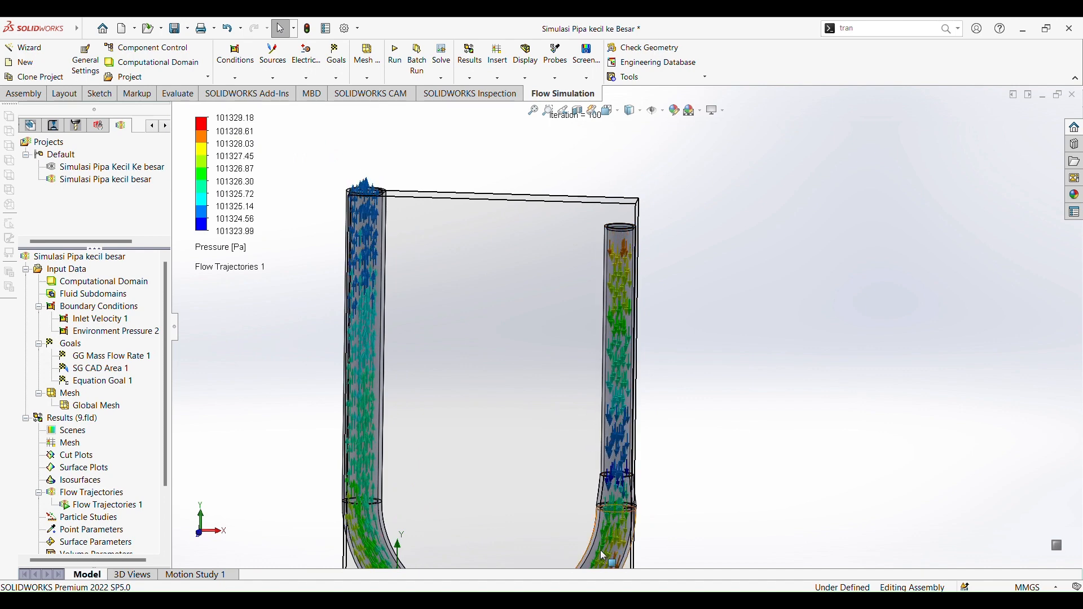
pyautogui.scroll(2, 667, 320)
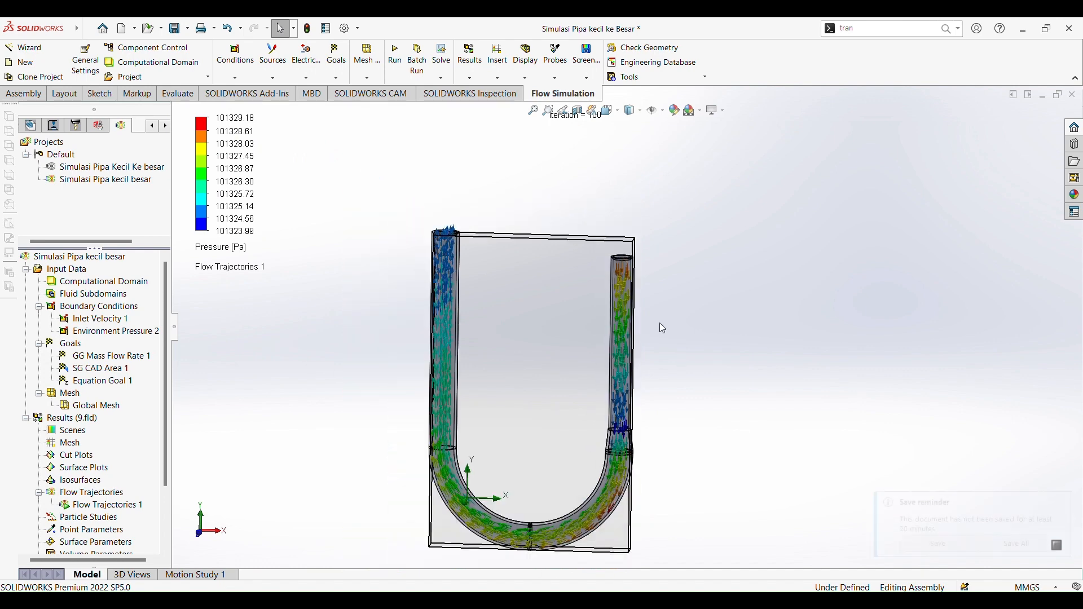
pyautogui.scroll(-3, 660, 333)
pyautogui.scroll(-1, 609, 291)
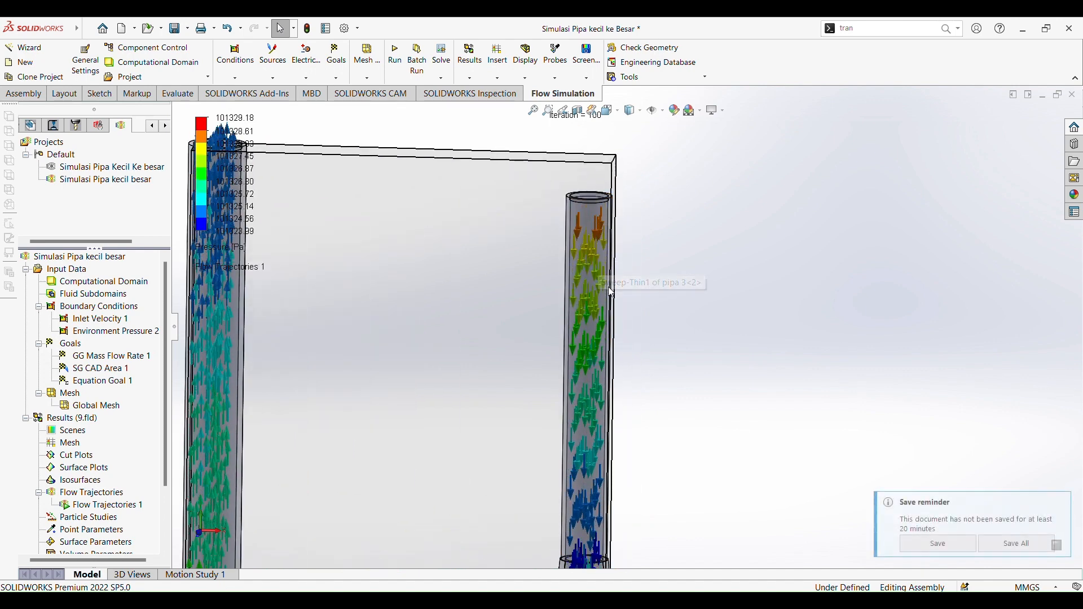
pyautogui.scroll(3, 657, 306)
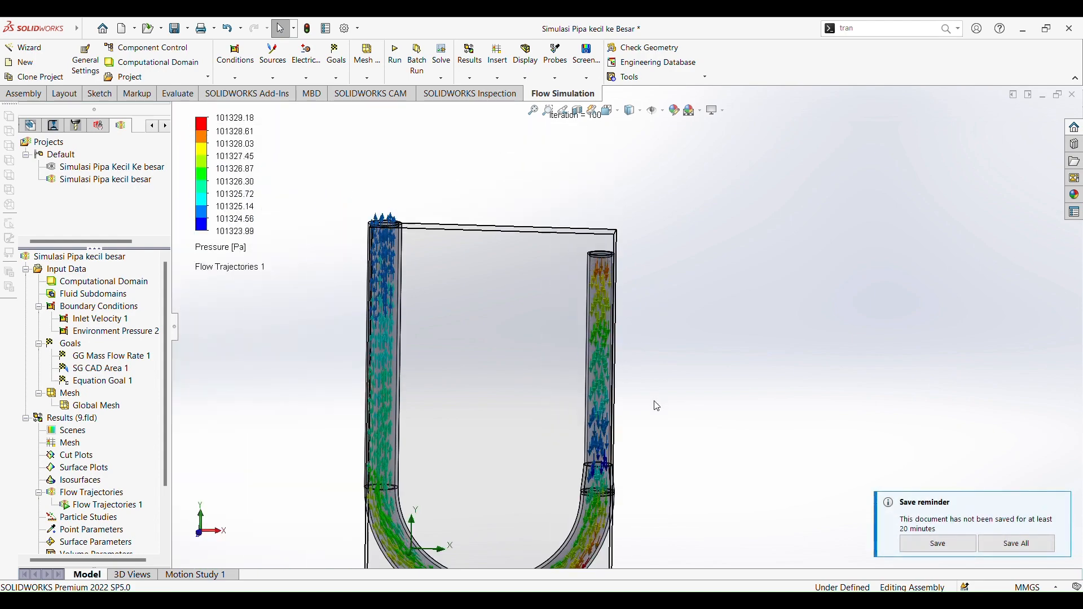
pyautogui.scroll(-2, 657, 406)
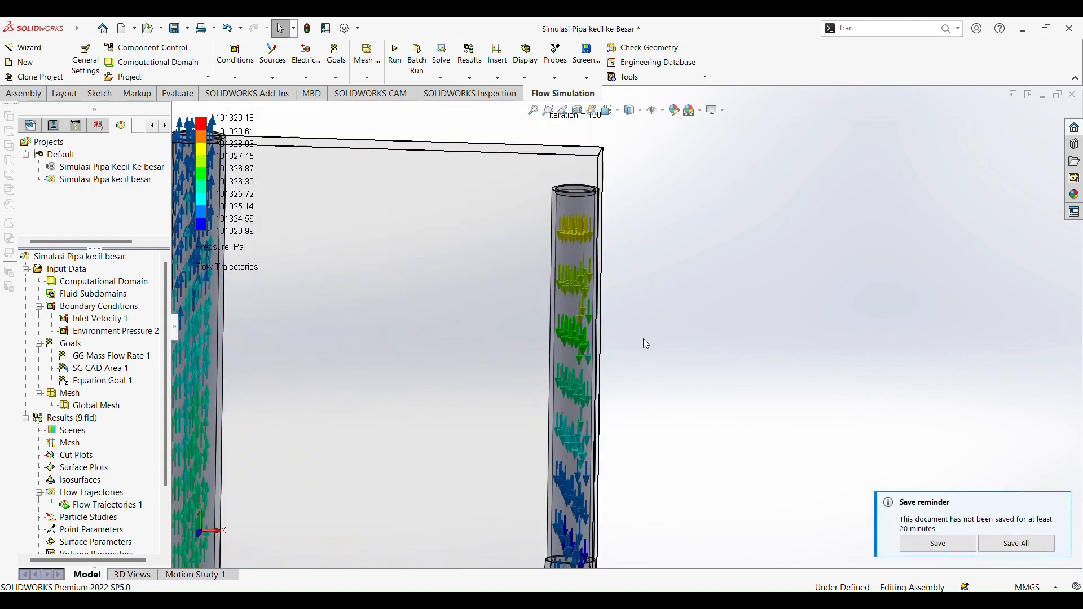
pyautogui.scroll(1, 643, 343)
pyautogui.scroll(-1, 624, 372)
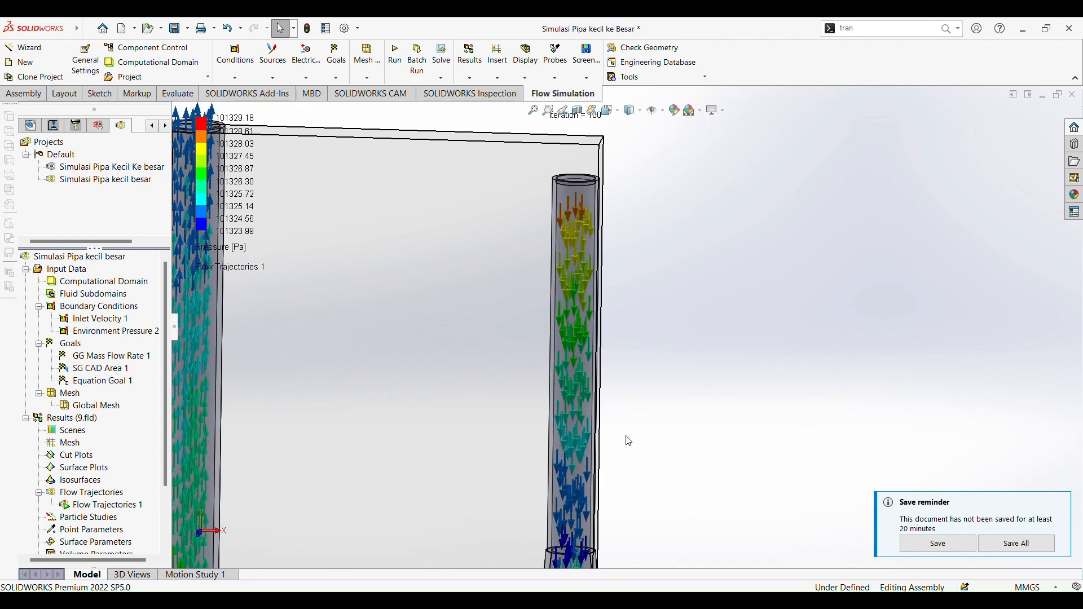
pyautogui.click(579, 306)
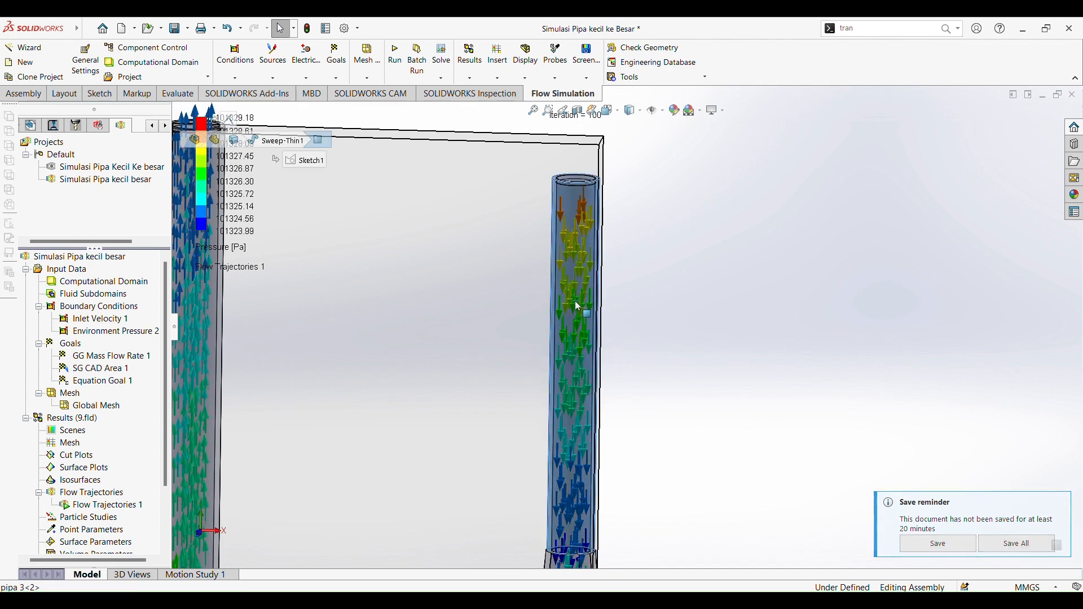
pyautogui.click(662, 366)
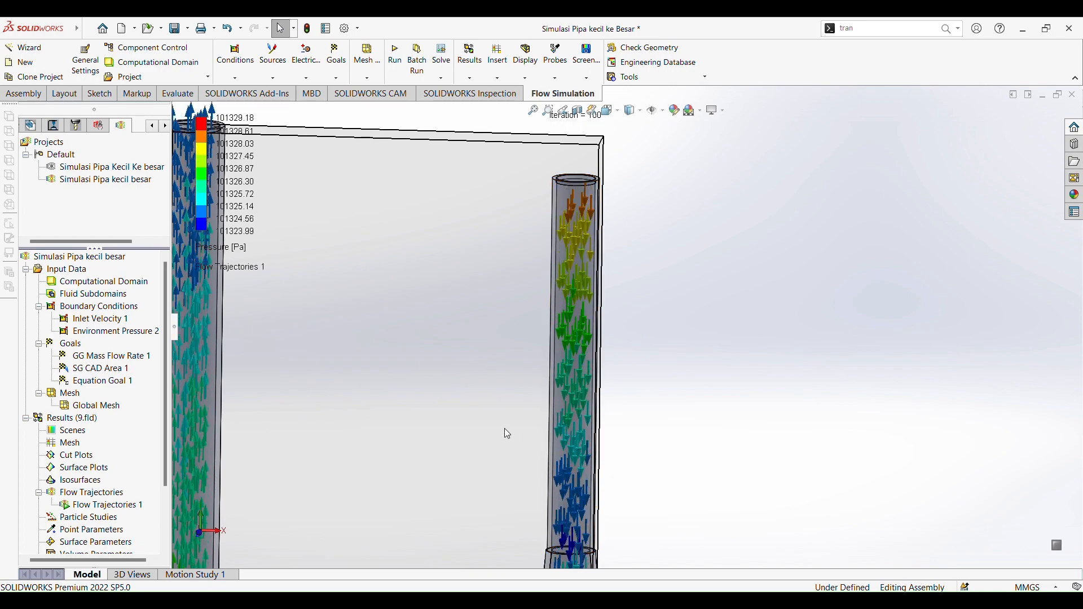
# - Examine the flow arrows and pressure change through the reducer between the smaller pipe and the larger bend
pyautogui.scroll(2, 517, 429)
pyautogui.scroll(3, 620, 452)
pyautogui.scroll(-4, 638, 451)
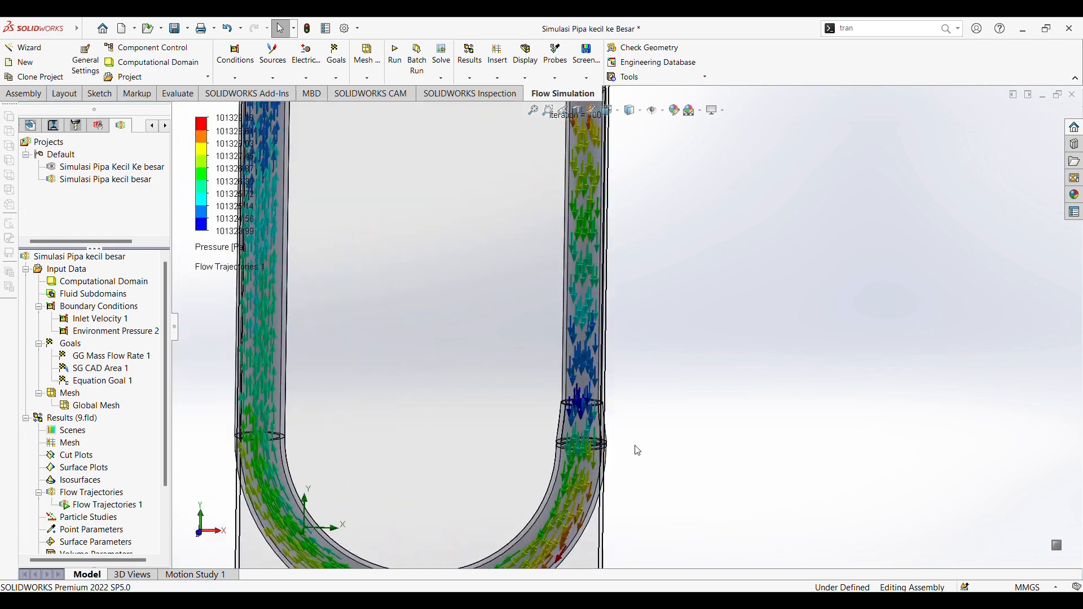
pyautogui.scroll(-4, 638, 452)
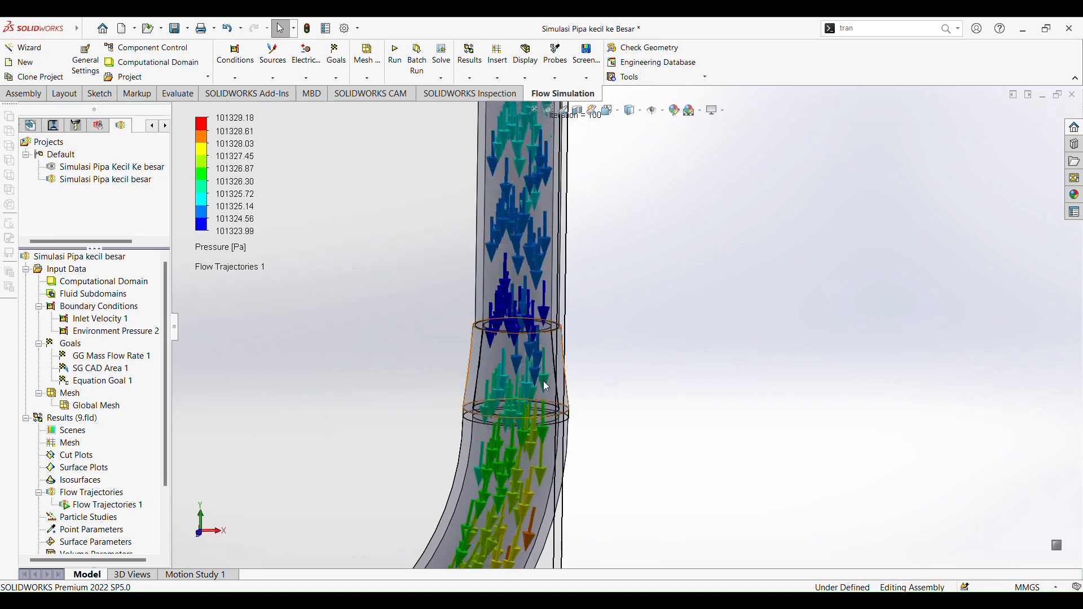
pyautogui.scroll(-2, 544, 381)
pyautogui.moveTo(659, 332); pyautogui.dragTo(629, 351, button='middle')
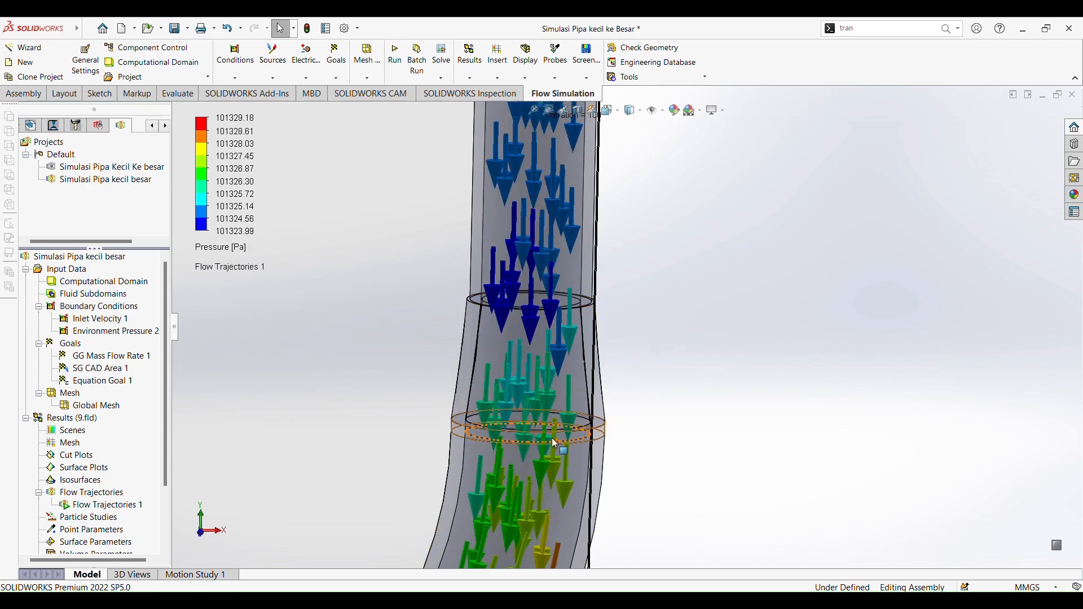
pyautogui.scroll(3, 630, 398)
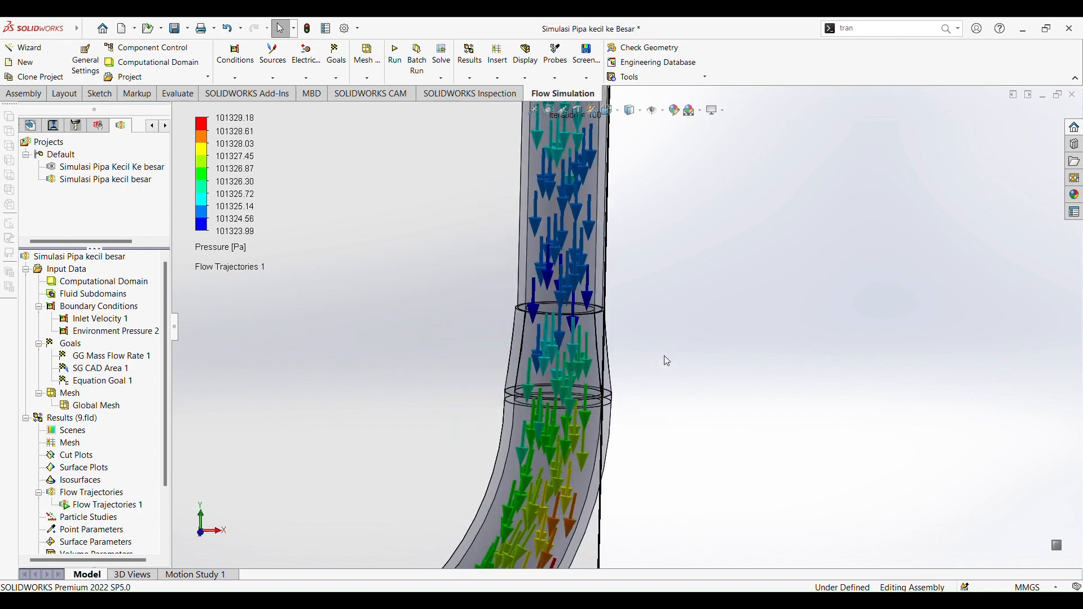
pyautogui.scroll(-2, 652, 360)
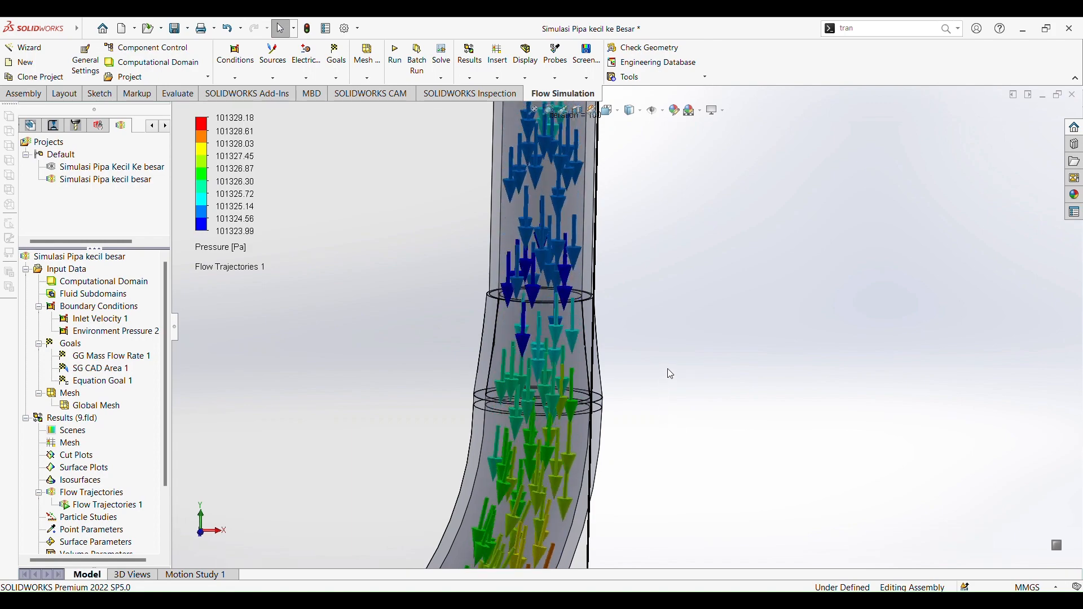
pyautogui.scroll(2, 630, 400)
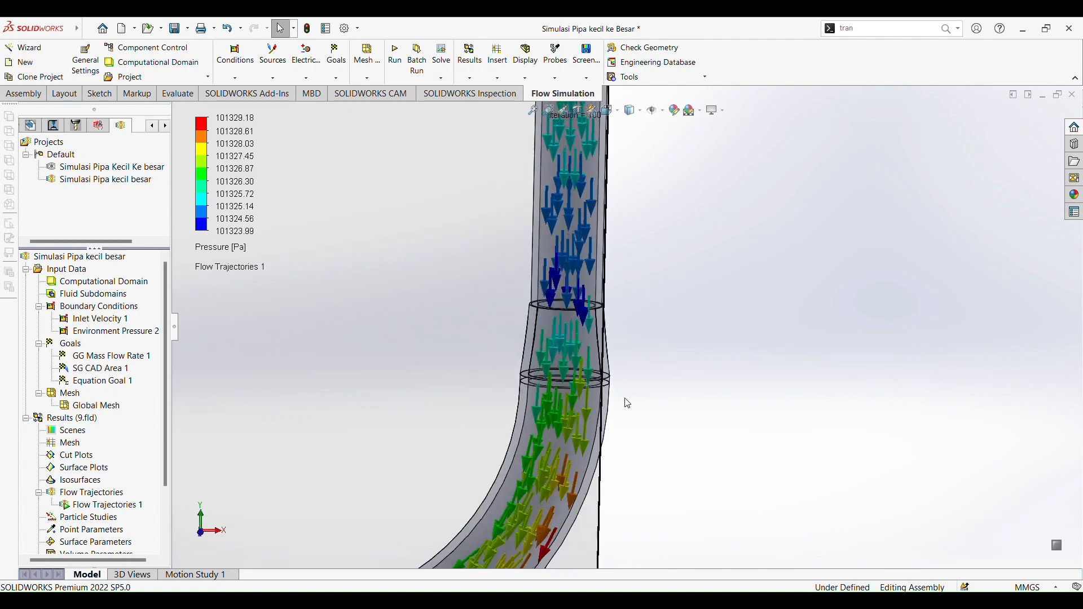
pyautogui.scroll(3, 627, 404)
pyautogui.scroll(-4, 648, 370)
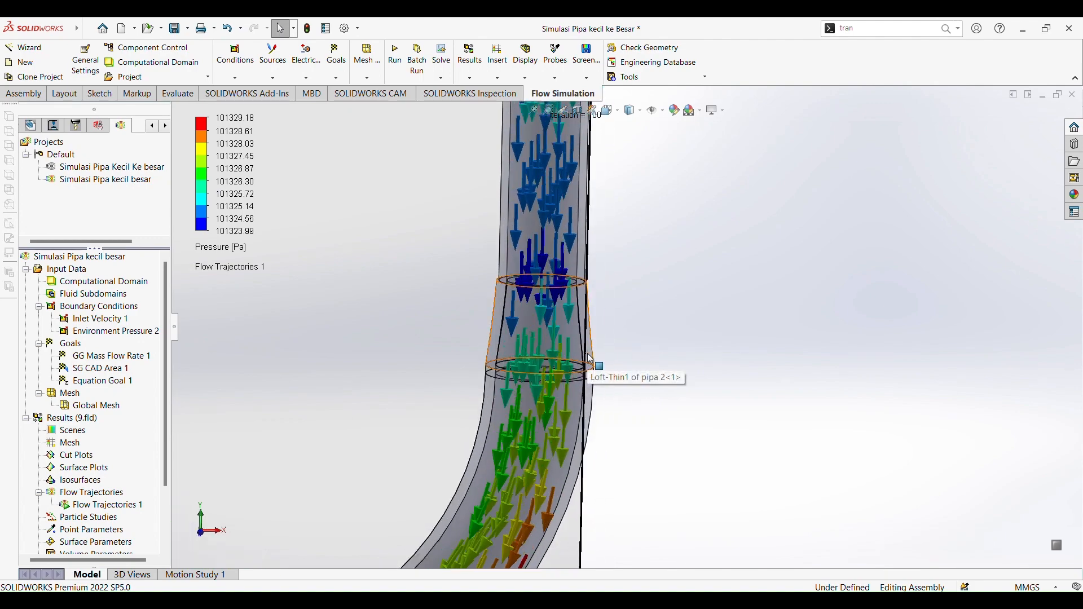
# - Examine the pressure distribution of the flow arrows around the U-bend, comparing its inner and outer walls
pyautogui.scroll(4, 589, 359)
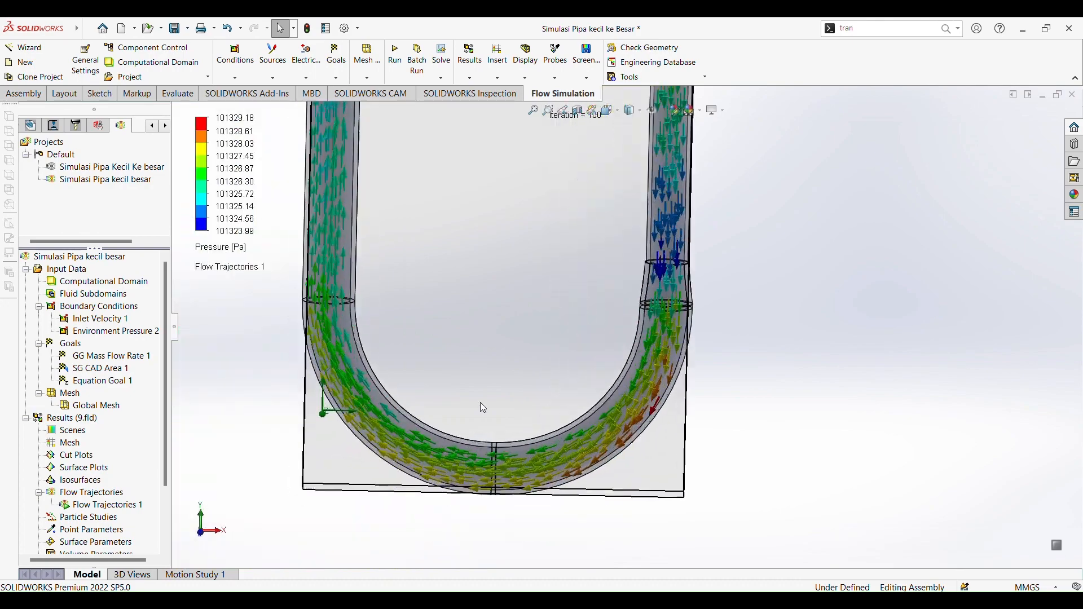
pyautogui.scroll(-2, 481, 404)
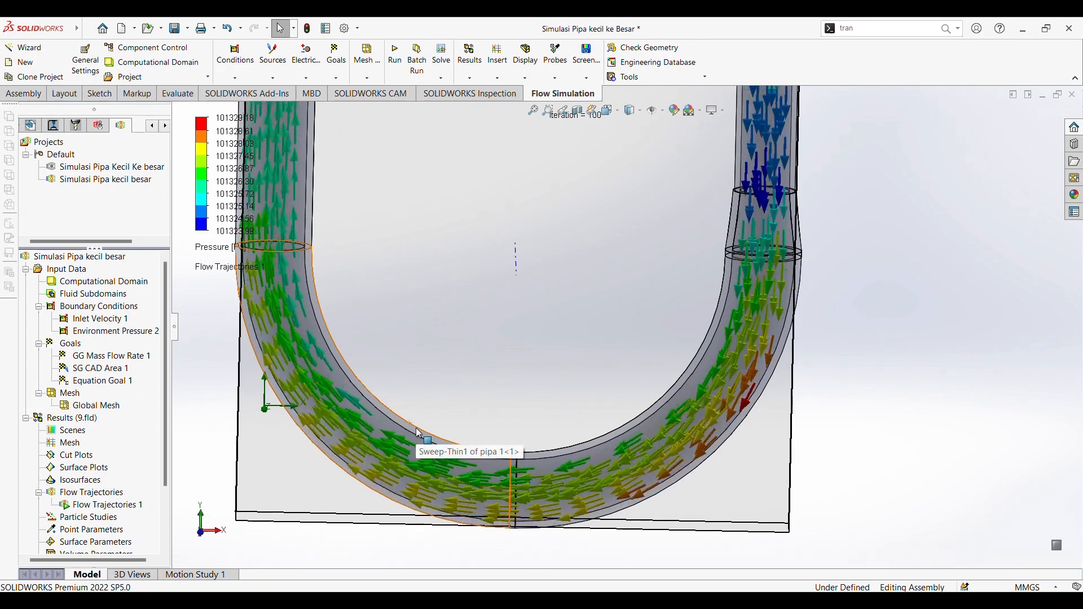
pyautogui.scroll(-2, 810, 308)
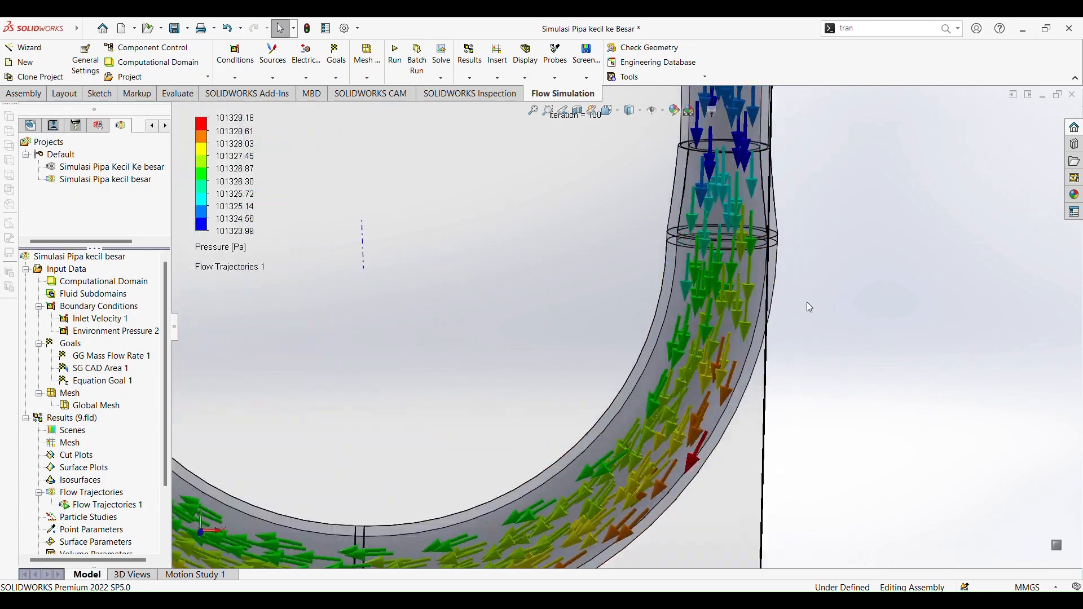
pyautogui.scroll(-1, 809, 304)
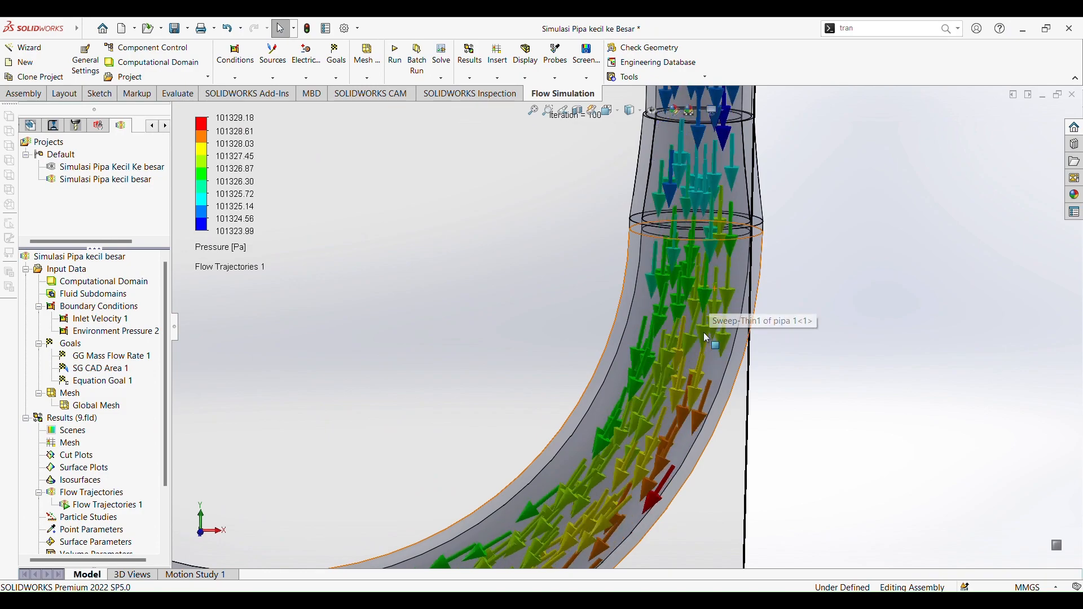
pyautogui.scroll(2, 669, 333)
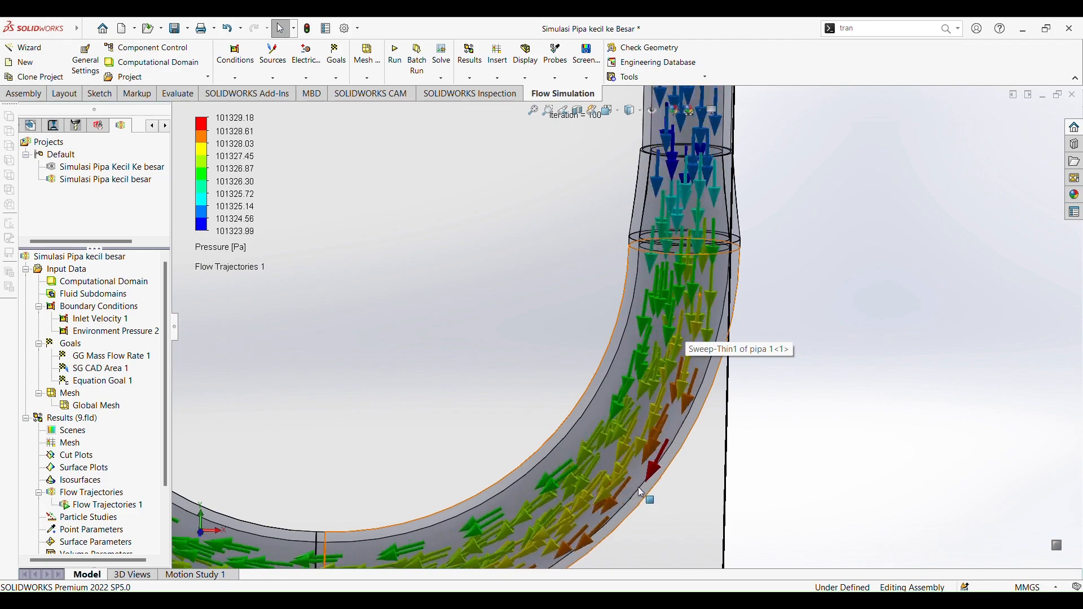
pyautogui.scroll(3, 638, 487)
pyautogui.scroll(-3, 381, 428)
pyautogui.scroll(3, 669, 446)
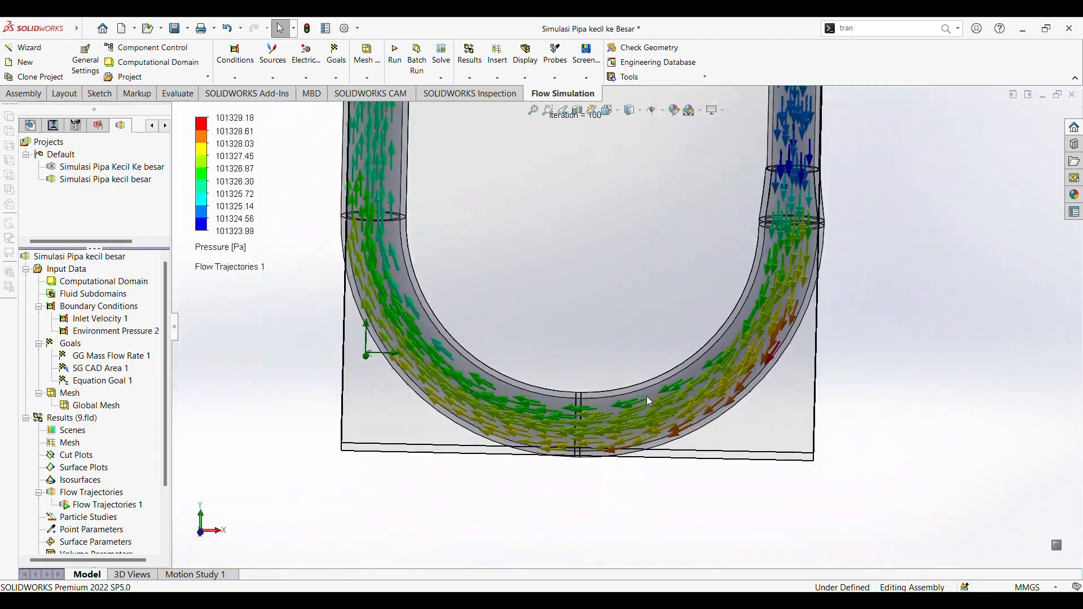
pyautogui.scroll(-1, 665, 305)
pyautogui.scroll(2, 602, 268)
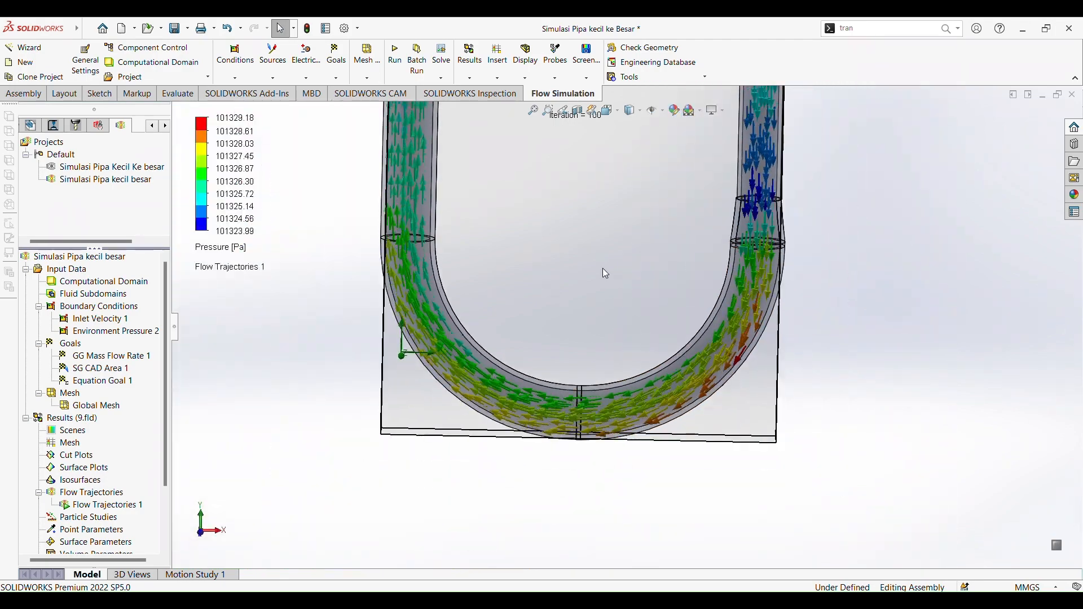
pyautogui.scroll(-3, 600, 264)
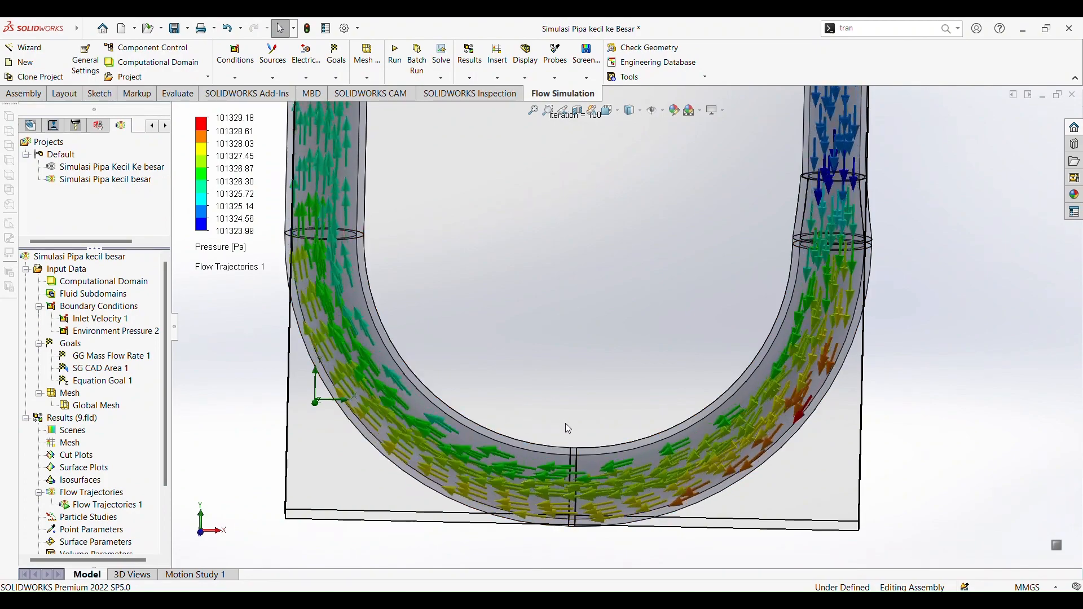
pyautogui.scroll(6, 551, 409)
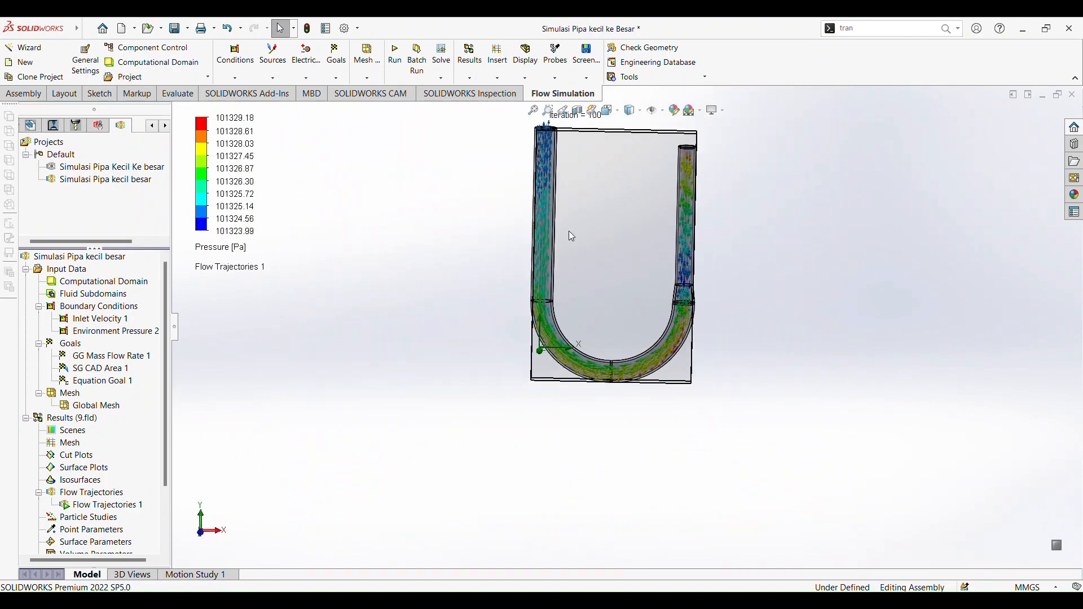
pyautogui.scroll(-8, 638, 370)
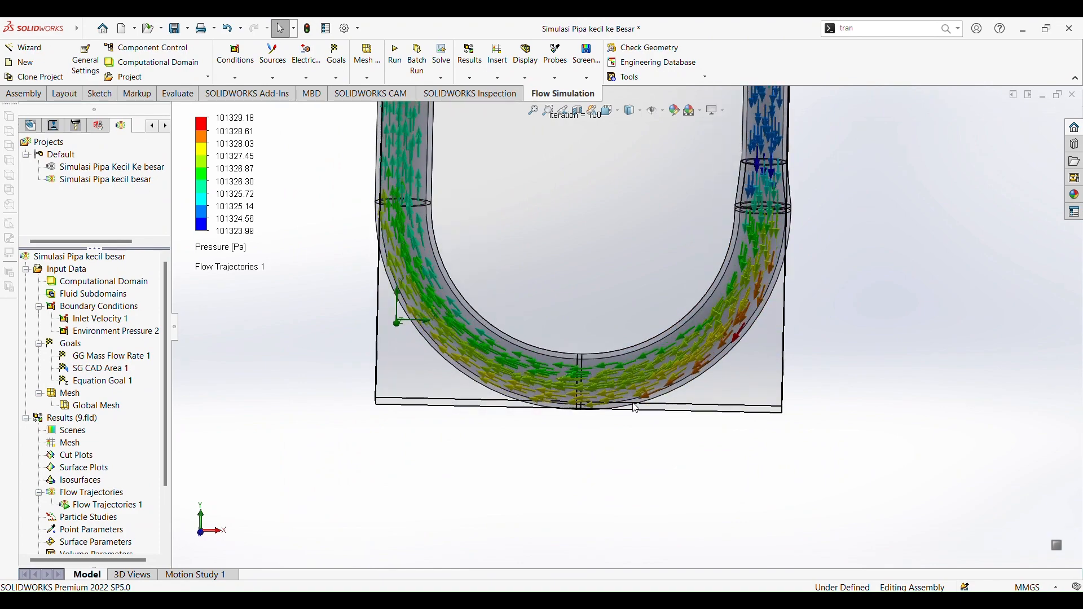
# - Examine the flow arrows and pressure colours along the straight larger pipe from the end of the bend to its open outlet
pyautogui.scroll(4, 594, 385)
pyautogui.scroll(-7, 545, 180)
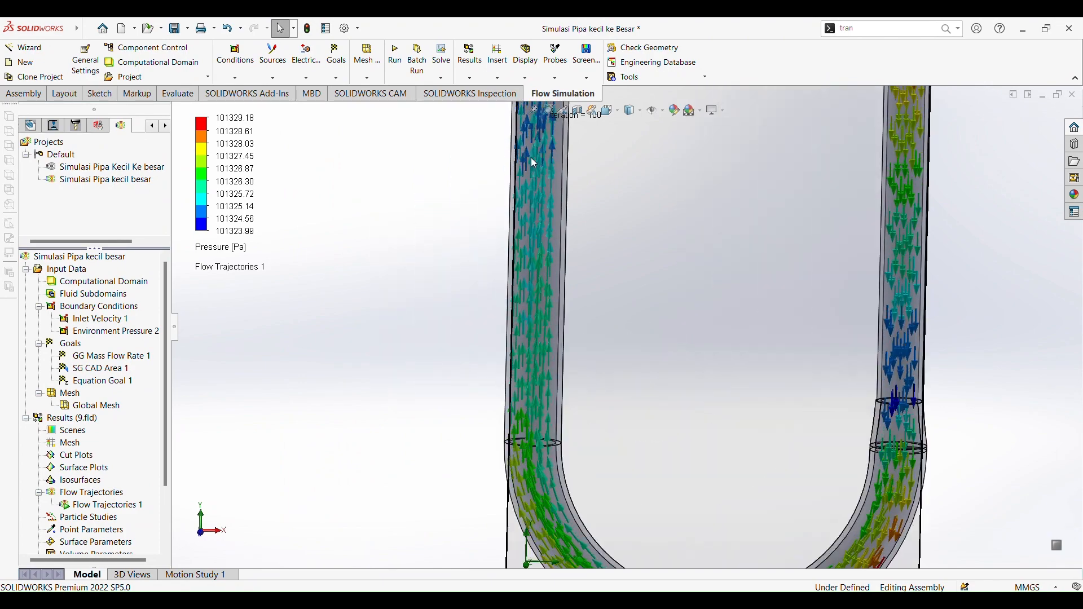
pyautogui.scroll(4, 625, 271)
pyautogui.scroll(-6, 620, 189)
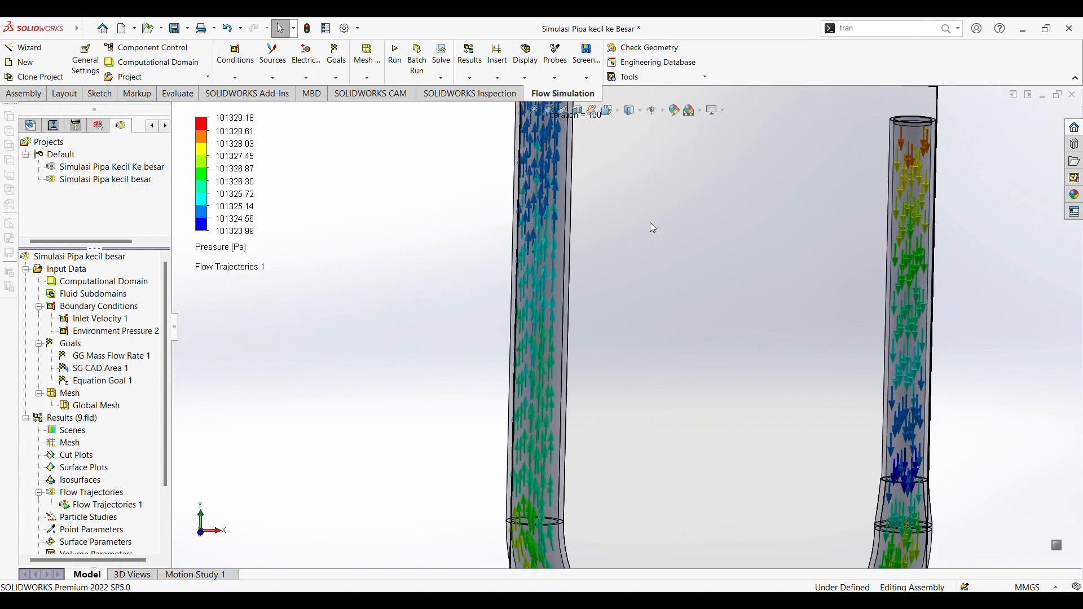
pyautogui.click(552, 262)
pyautogui.scroll(4, 610, 348)
pyautogui.scroll(-5, 611, 278)
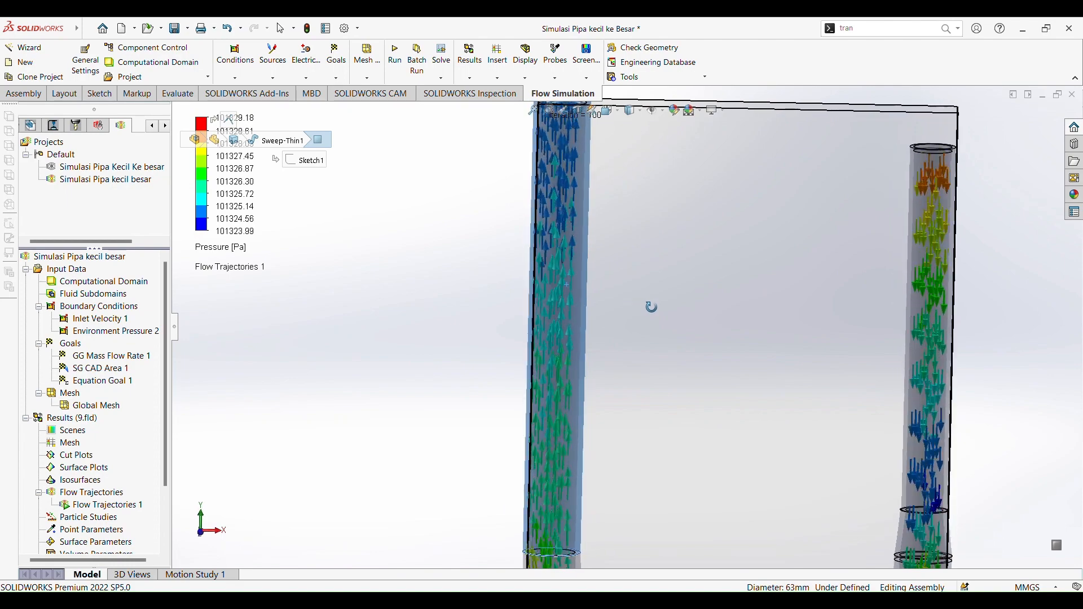
pyautogui.scroll(-4, 587, 497)
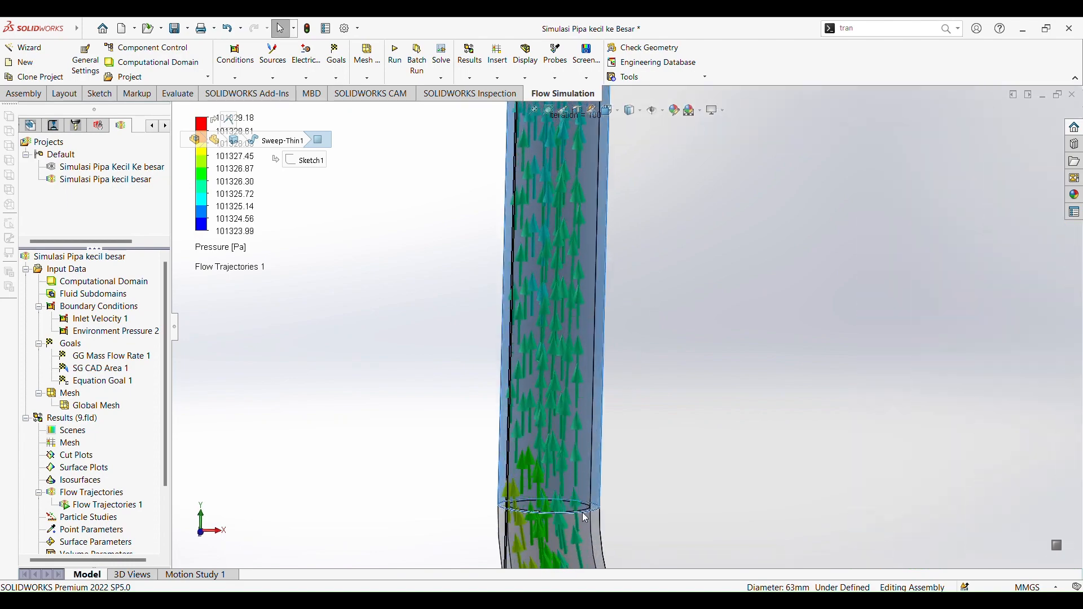
pyautogui.click(636, 486)
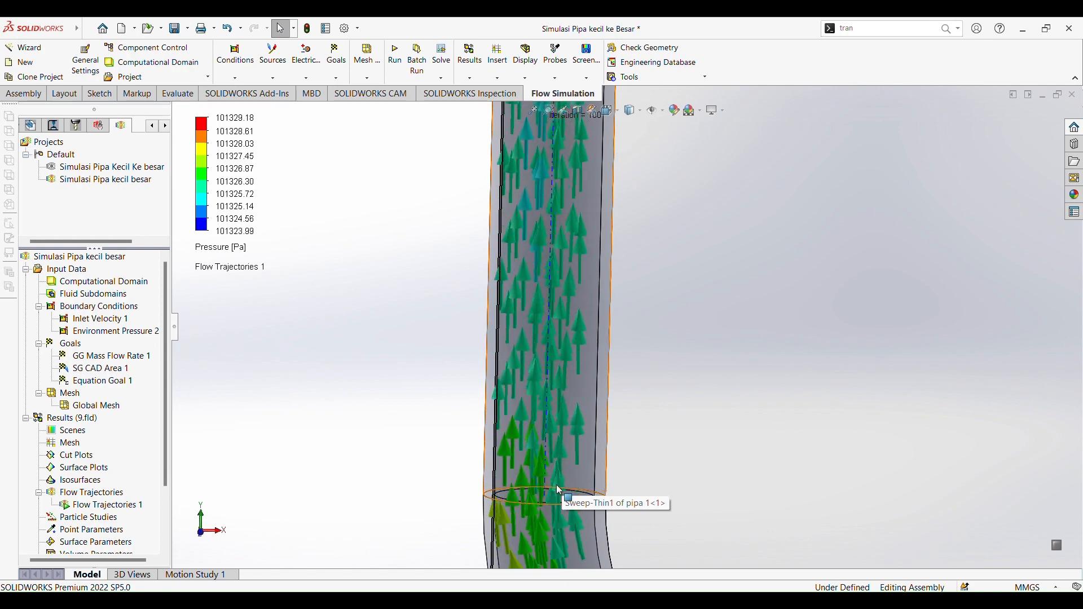
pyautogui.scroll(4, 574, 395)
pyautogui.scroll(-5, 605, 226)
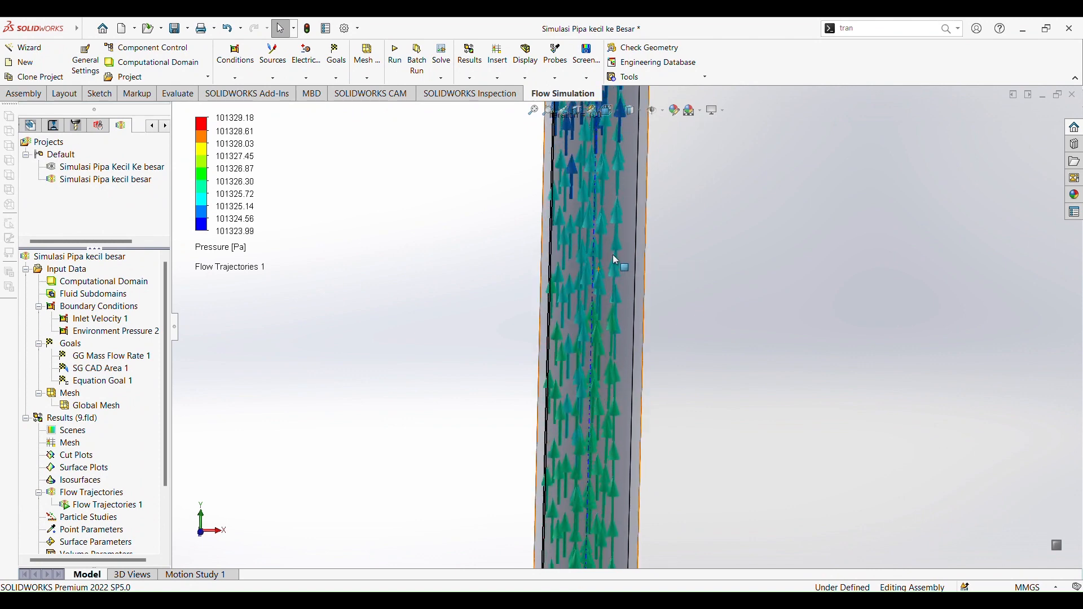
pyautogui.scroll(5, 623, 278)
pyautogui.scroll(-5, 631, 177)
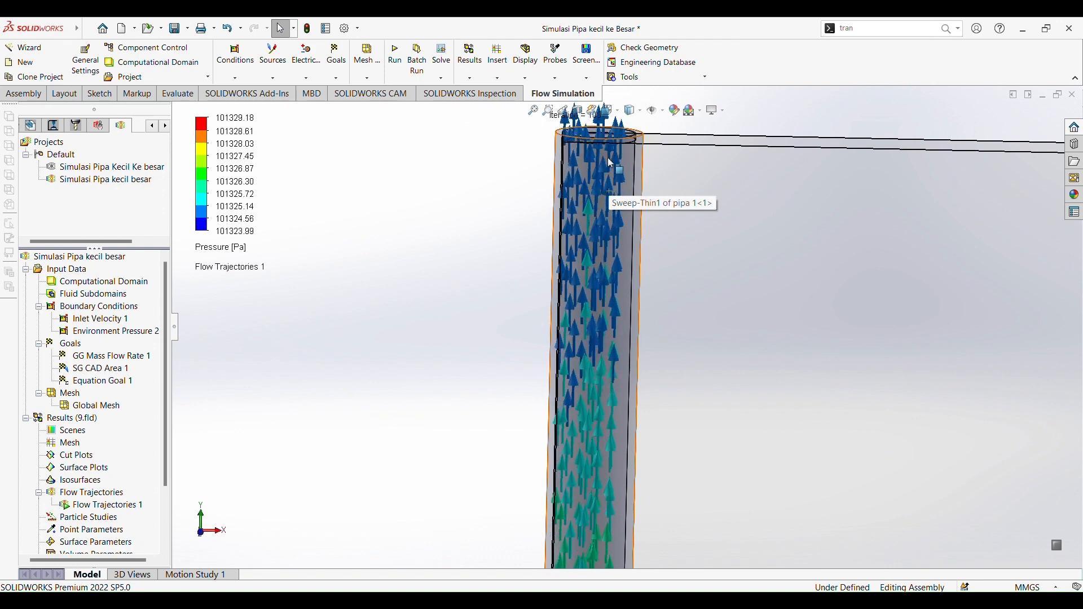
pyautogui.scroll(4, 621, 203)
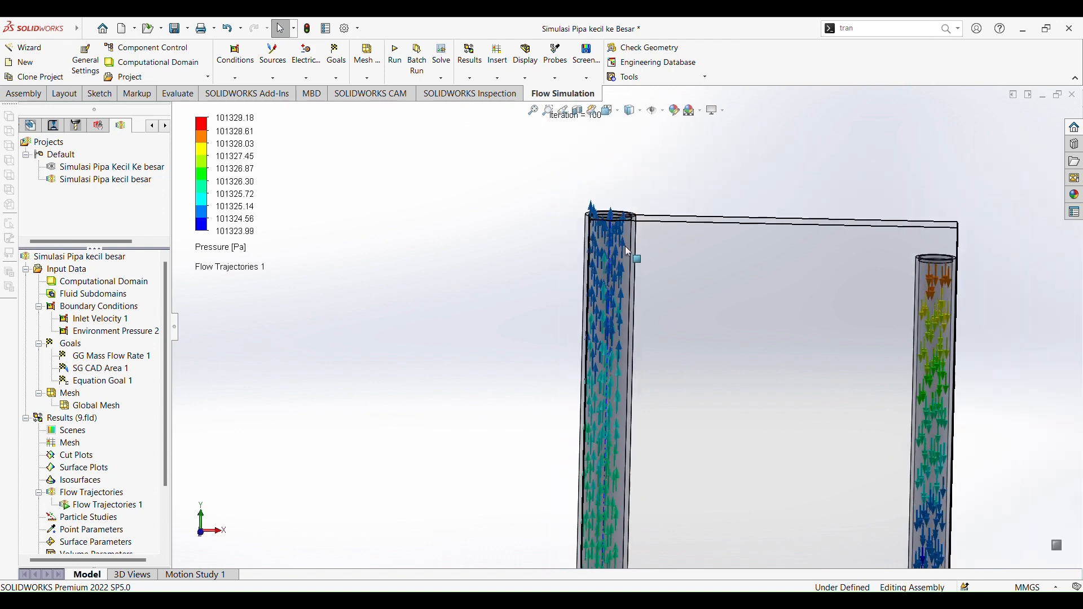
pyautogui.scroll(-3, 640, 401)
pyautogui.scroll(3, 642, 408)
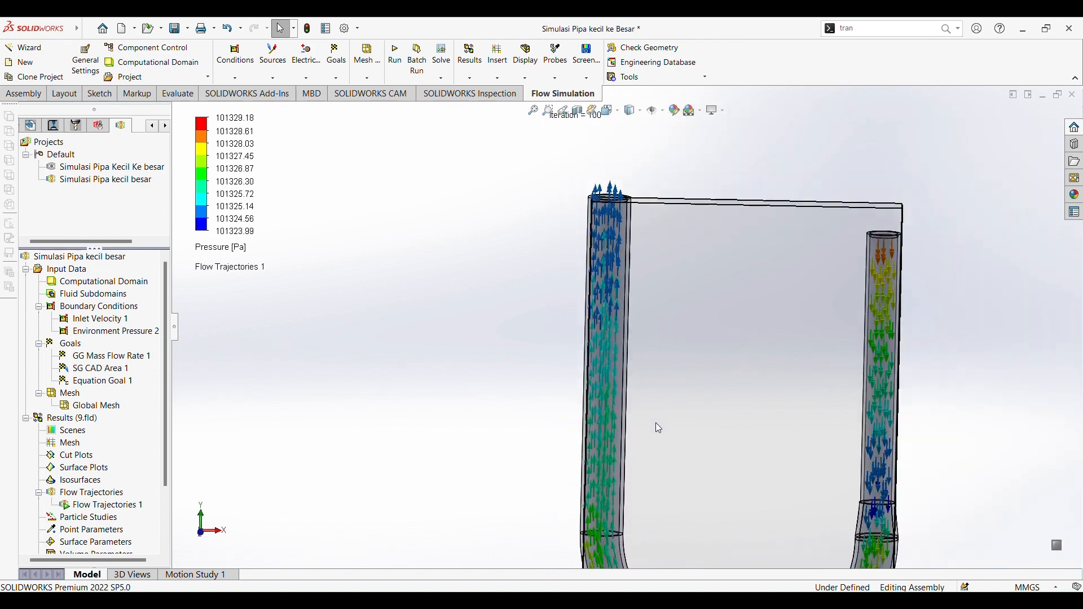
pyautogui.scroll(-1, 660, 457)
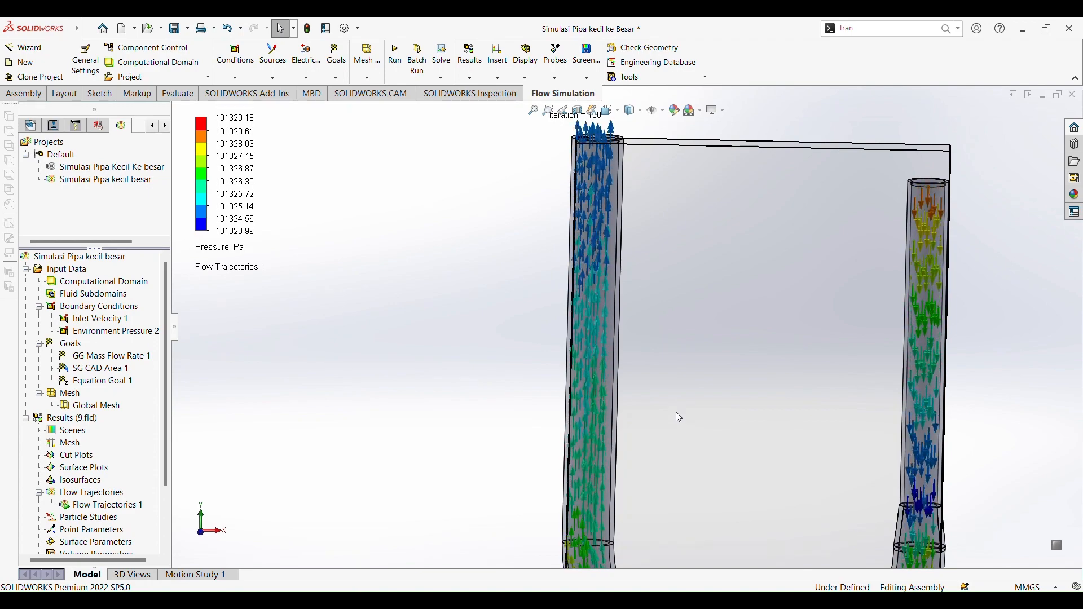
# - Change the parameter displayed by the flow trajectories to Velocity
pyautogui.moveTo(676, 411); pyautogui.dragTo(639, 413, button='middle')
pyautogui.scroll(-2, 654, 412)
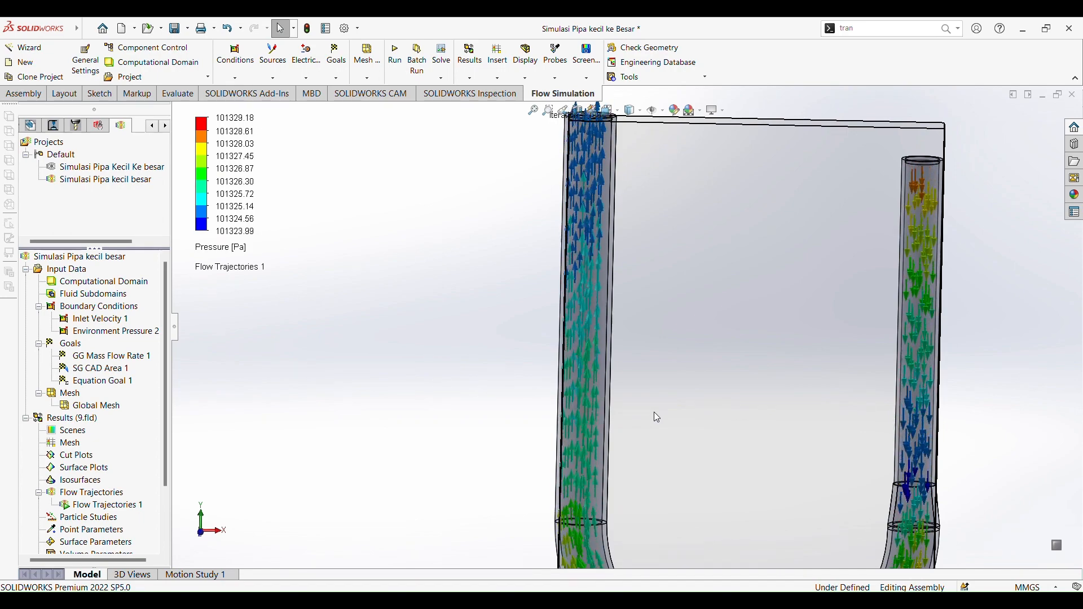
pyautogui.scroll(4, 573, 377)
pyautogui.scroll(-2, 722, 395)
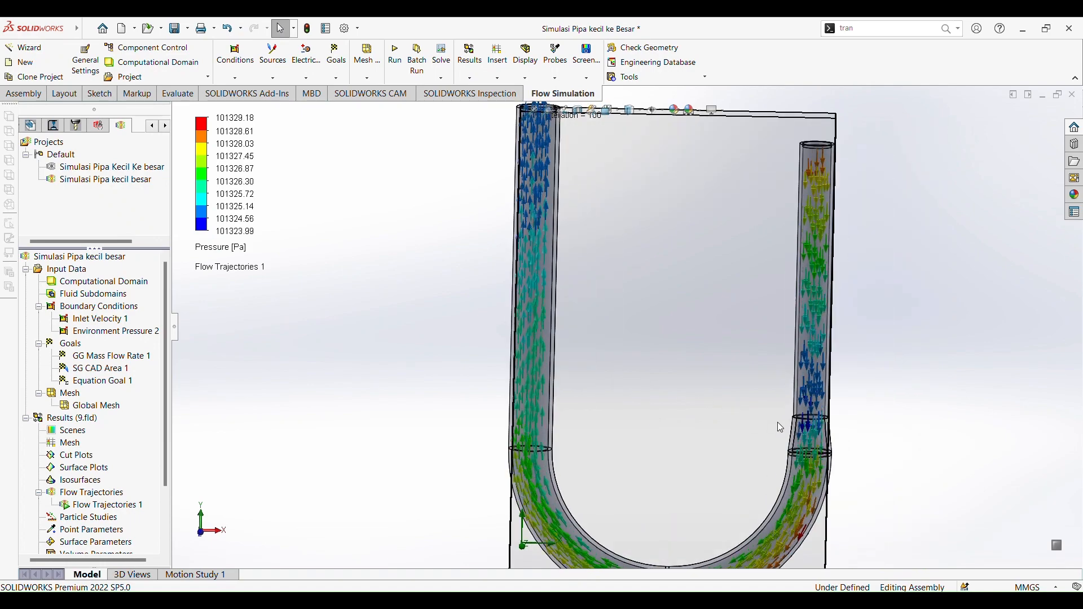
pyautogui.scroll(2, 778, 422)
pyautogui.scroll(-2, 798, 361)
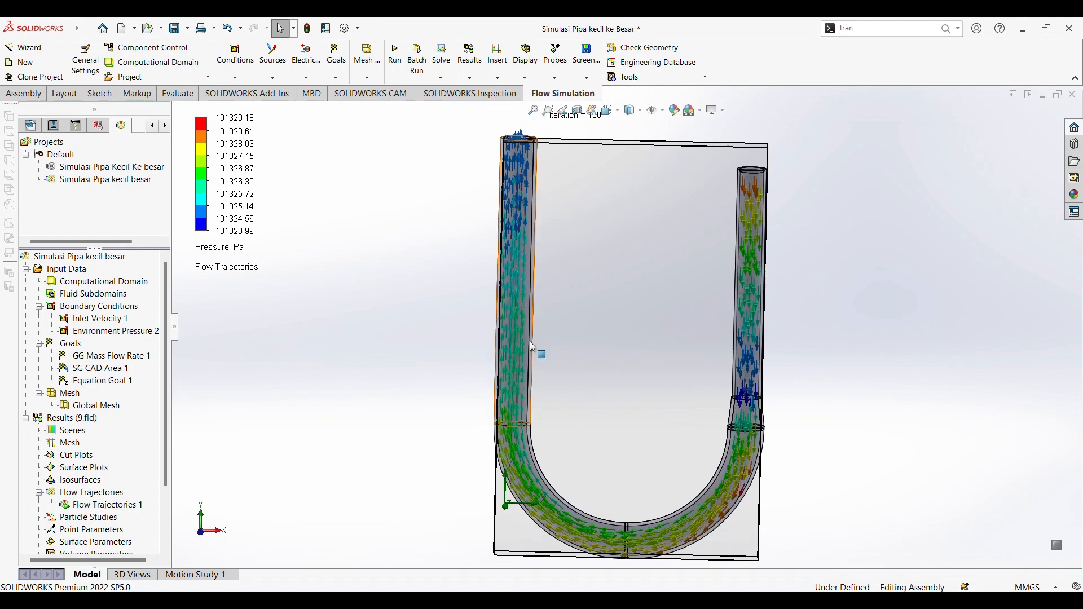
pyautogui.click(239, 249)
pyautogui.click(254, 313)
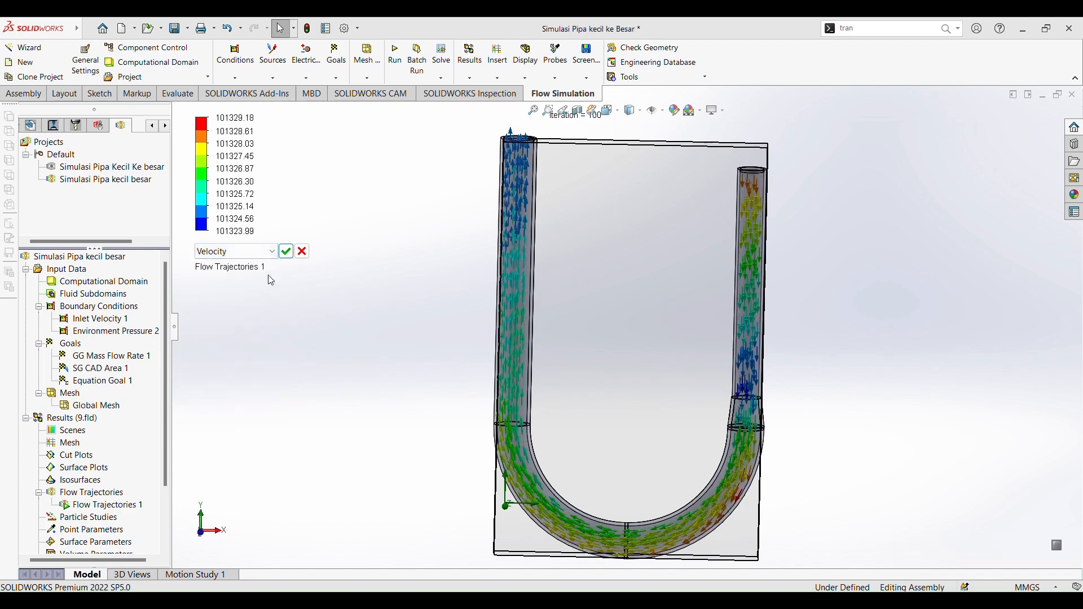
pyautogui.click(286, 251)
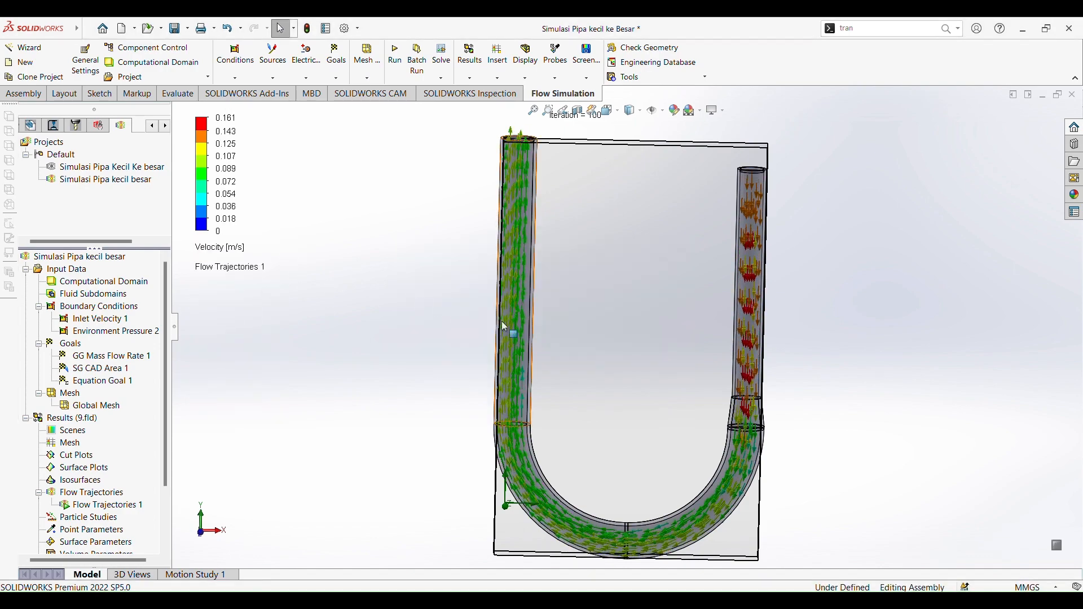
# - Compare the velocity colours in the smaller and larger straight pipes against the legend
pyautogui.scroll(2, 748, 317)
pyautogui.scroll(-3, 754, 354)
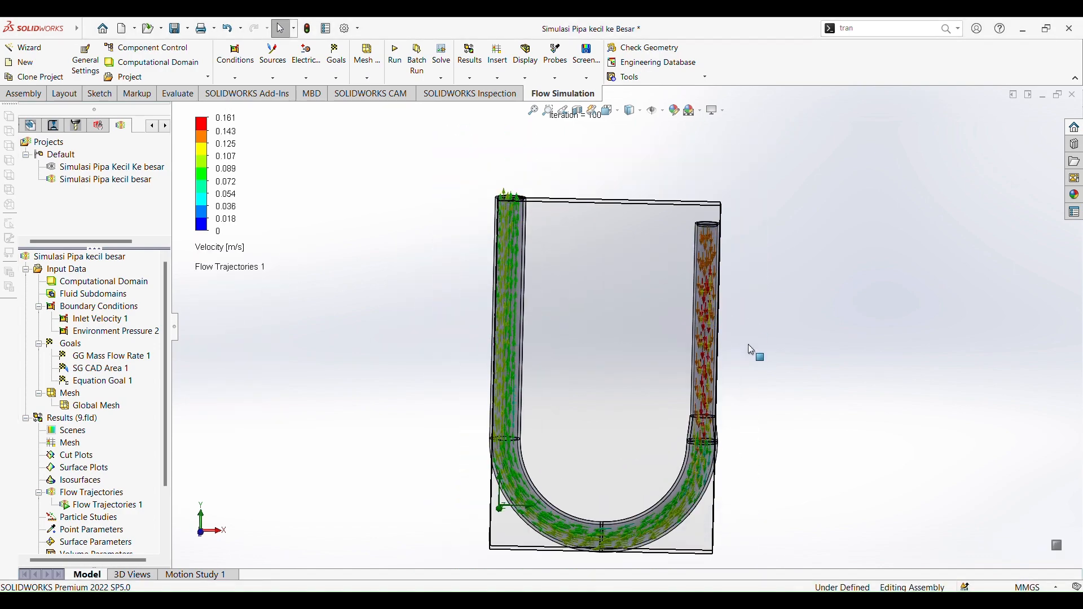
pyautogui.scroll(2, 725, 354)
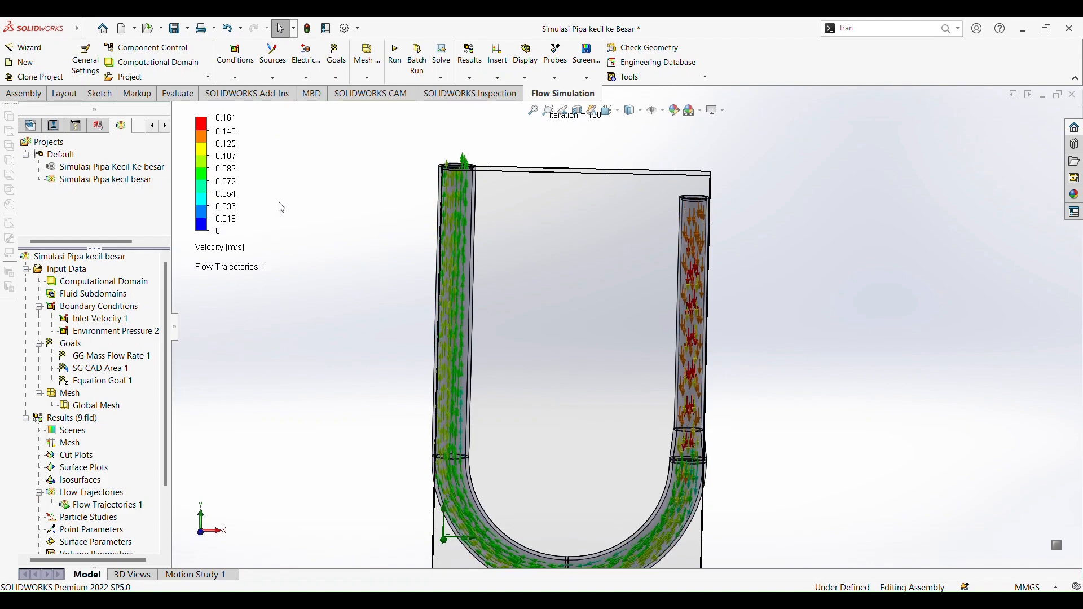
pyautogui.scroll(-3, 733, 269)
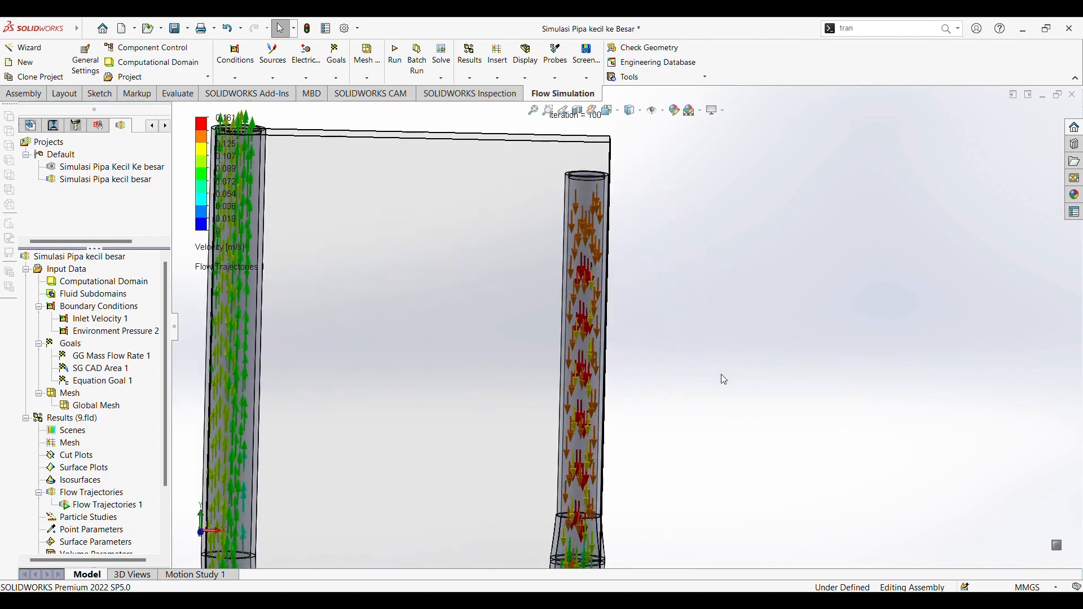
pyautogui.click(607, 381)
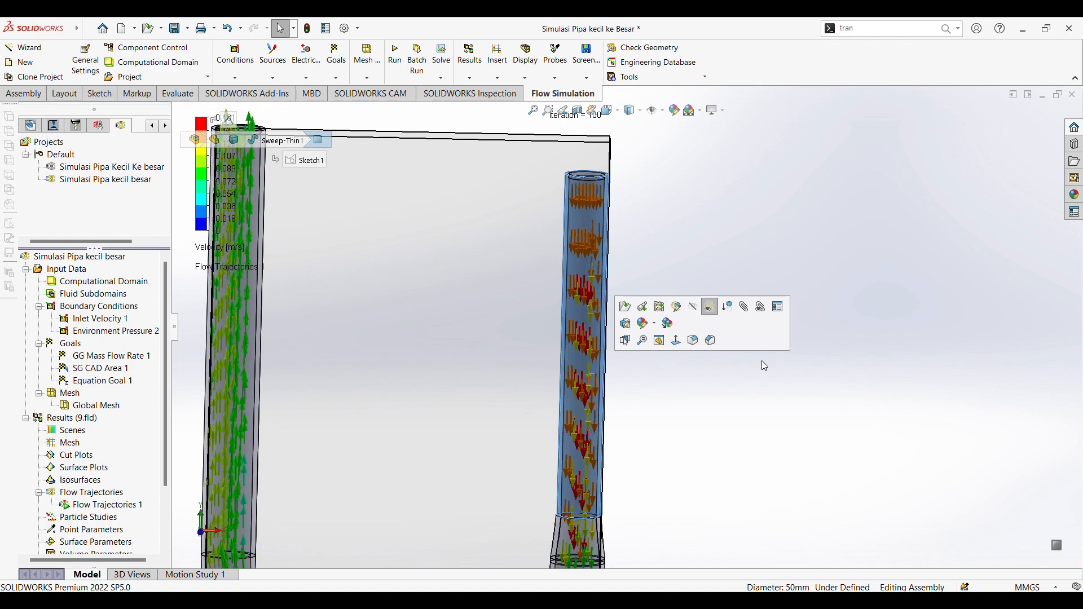
pyautogui.click(758, 418)
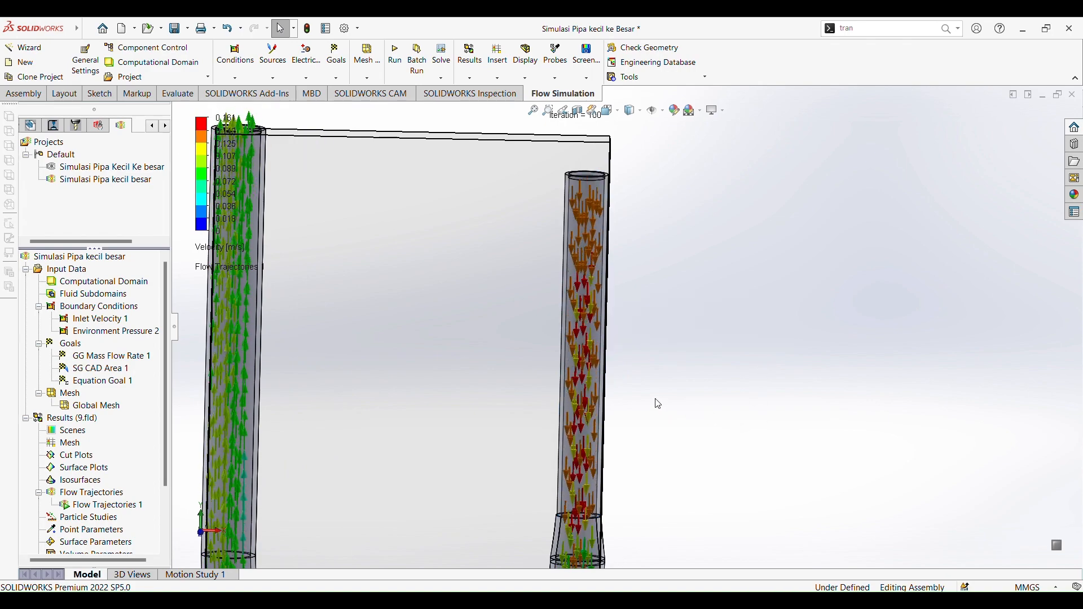
# - Examine the velocity of the flow arrows along the straight smaller pipe from its open inlet towards the reducer
pyautogui.scroll(1, 642, 377)
pyautogui.scroll(-2, 641, 374)
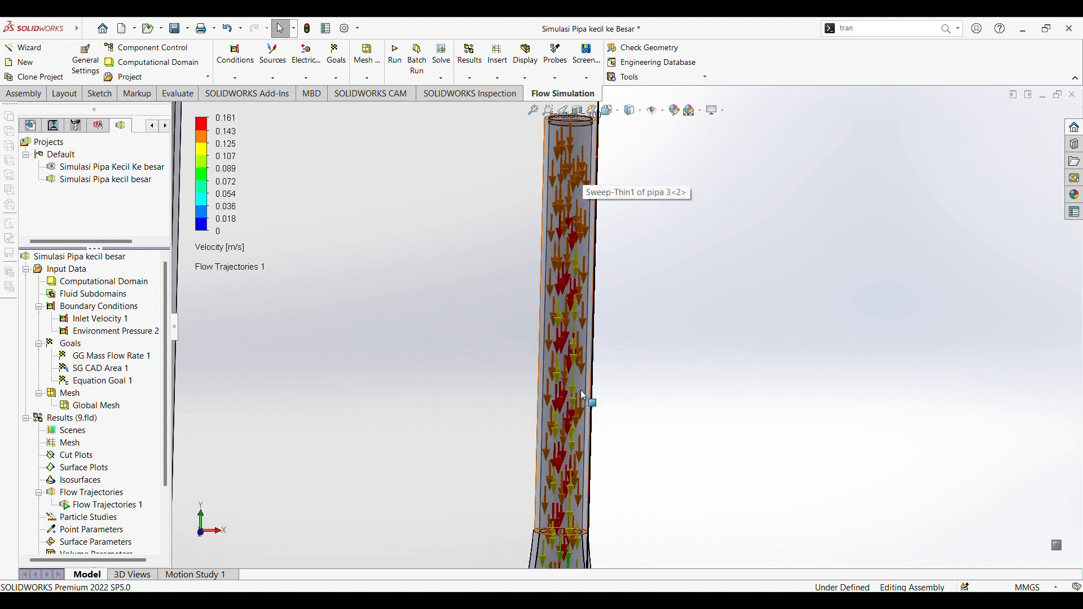
pyautogui.scroll(-3, 599, 354)
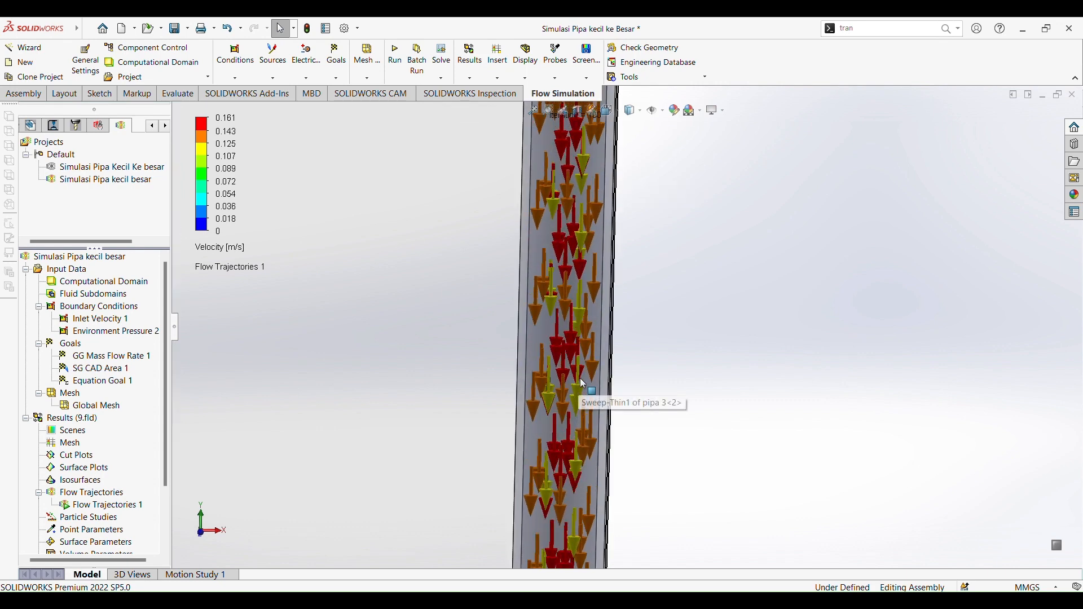
pyautogui.moveTo(644, 326); pyautogui.dragTo(653, 230, button='middle')
pyautogui.scroll(1, 621, 360)
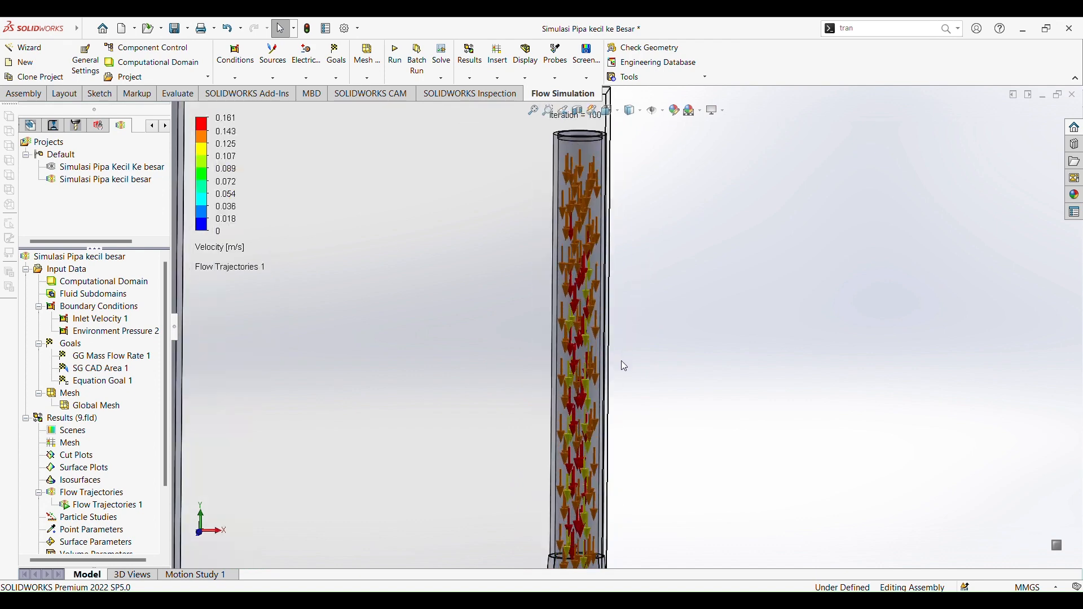
pyautogui.scroll(-2, 626, 379)
pyautogui.moveTo(619, 338); pyautogui.dragTo(624, 423, button='middle')
pyautogui.scroll(-5, 597, 393)
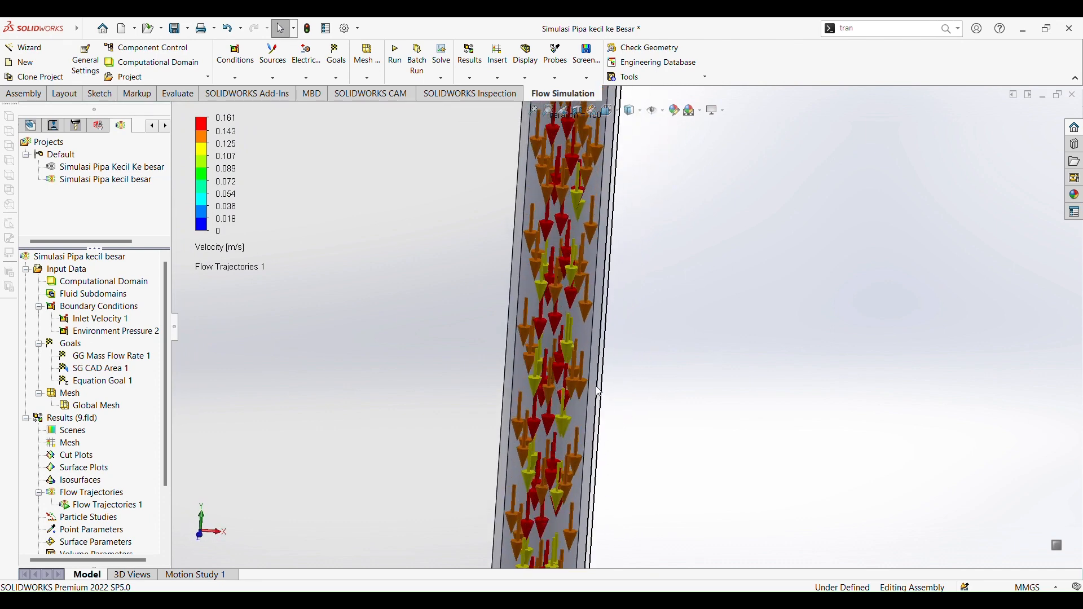
# - Examine the smaller pipe's velocity distribution up close, comparing the arrows at its centre with those near the walls
pyautogui.moveTo(638, 365); pyautogui.dragTo(664, 389, button='middle')
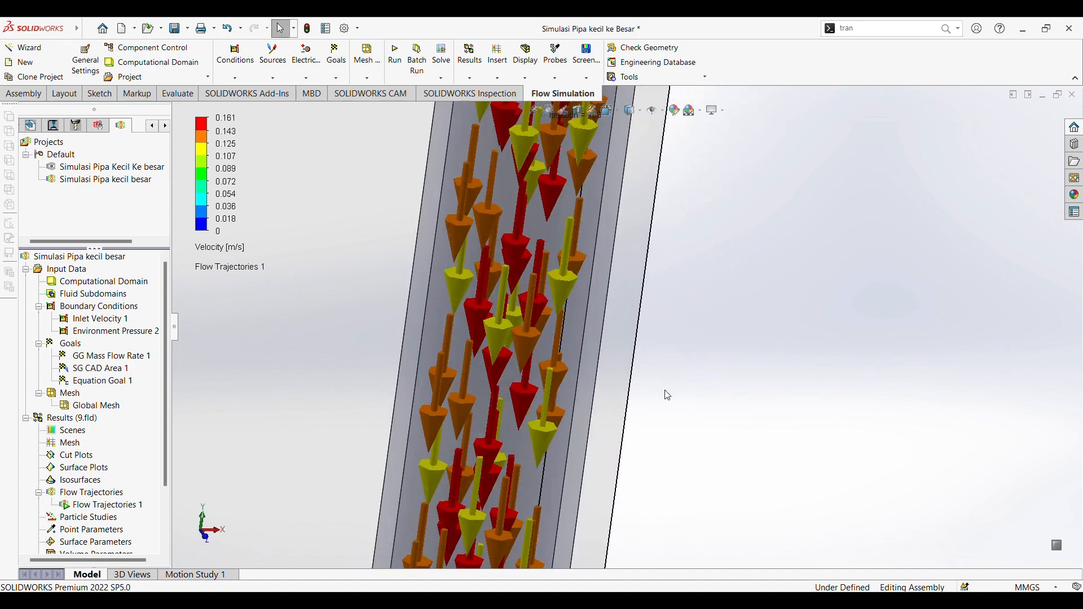
pyautogui.scroll(1, 657, 396)
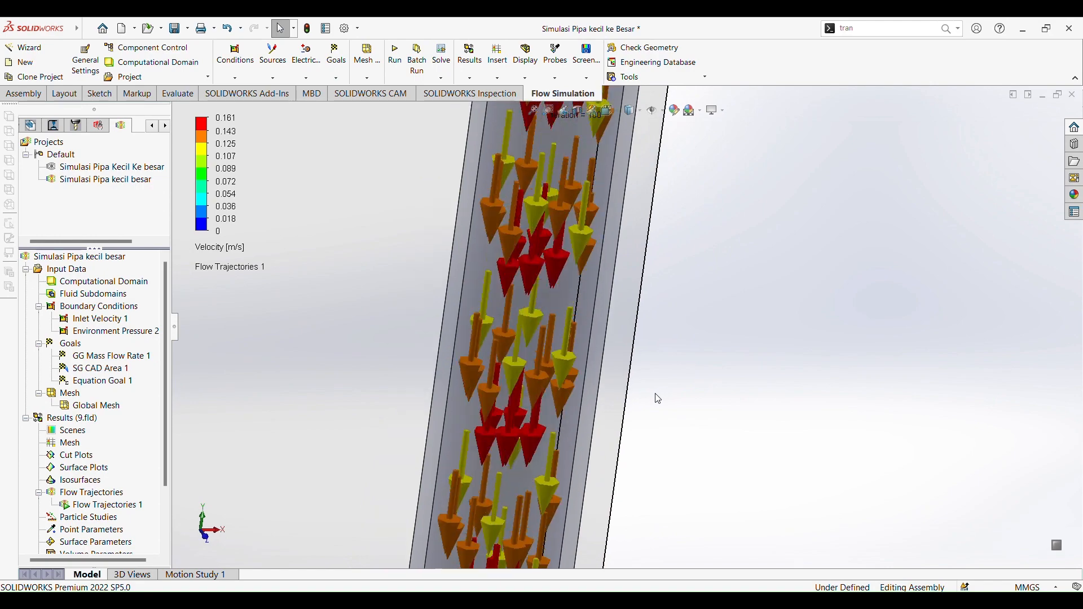
pyautogui.scroll(4, 651, 422)
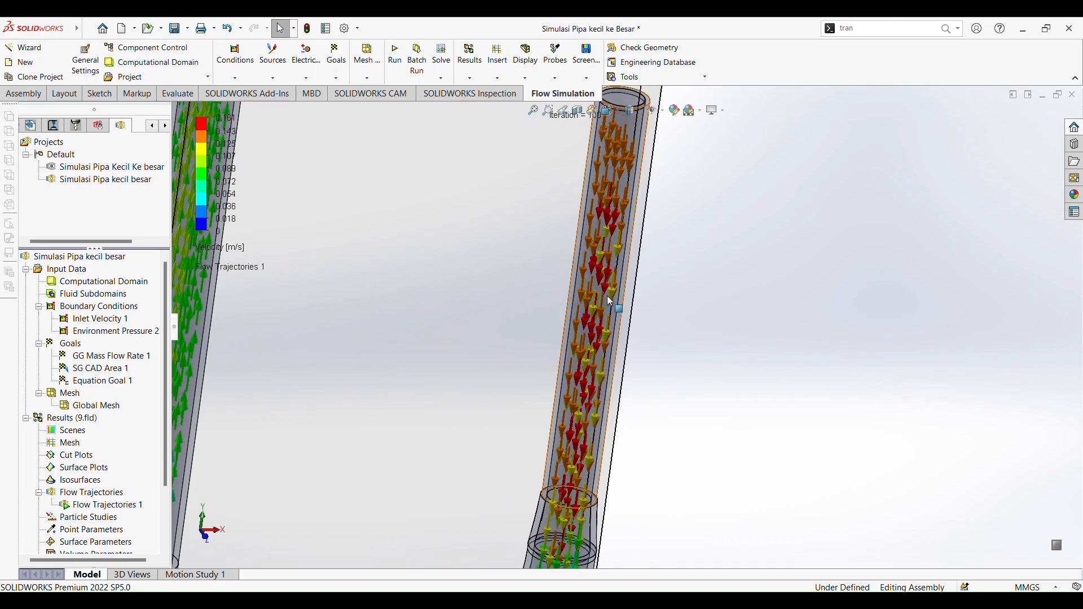
pyautogui.scroll(-5, 620, 339)
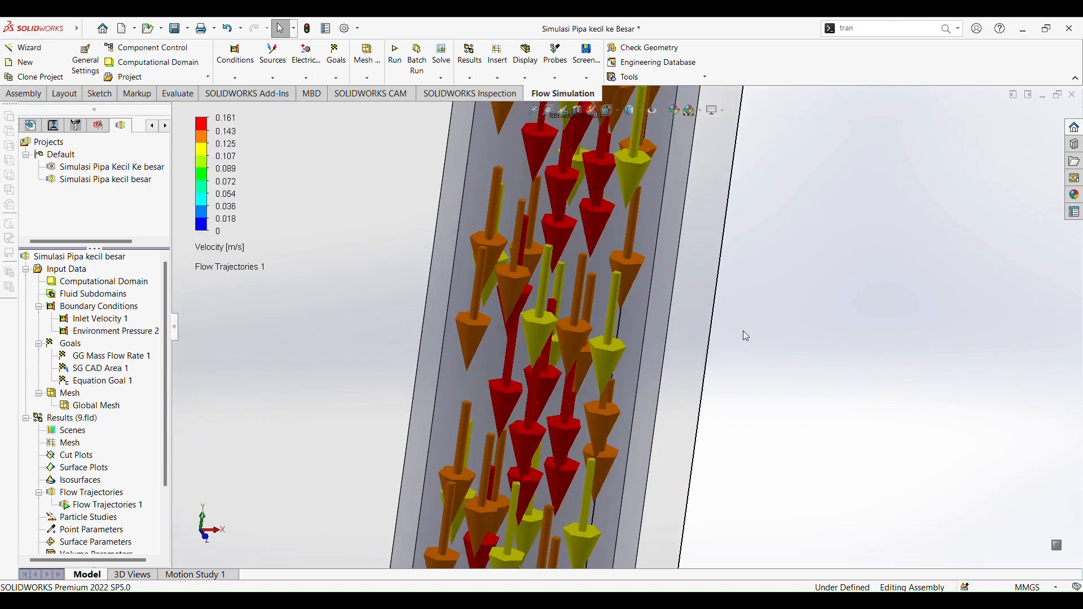
pyautogui.moveTo(743, 331); pyautogui.dragTo(764, 337, button='middle')
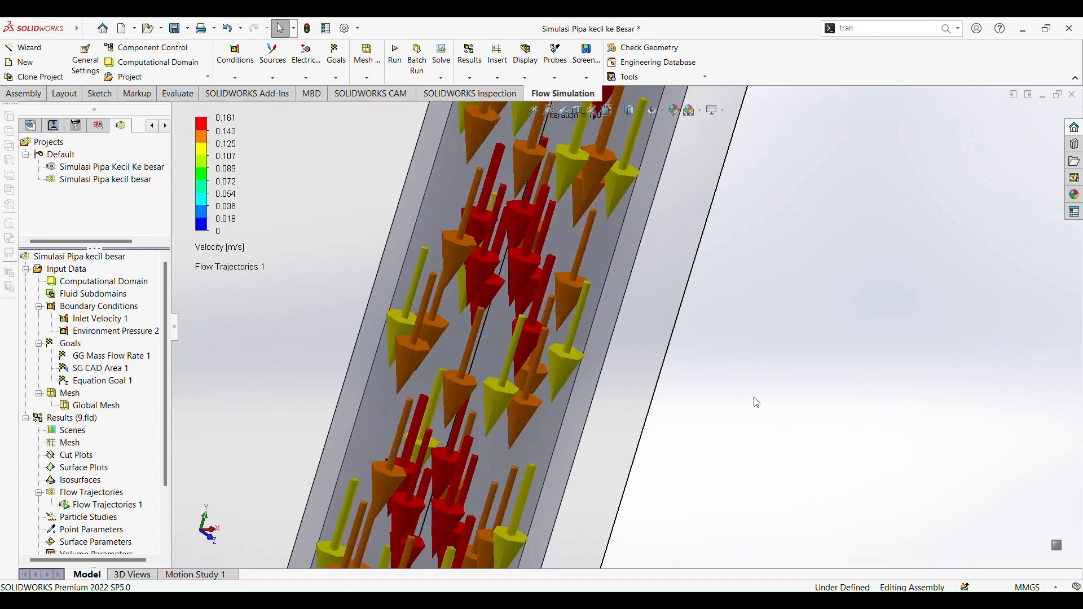
pyautogui.scroll(-2, 519, 351)
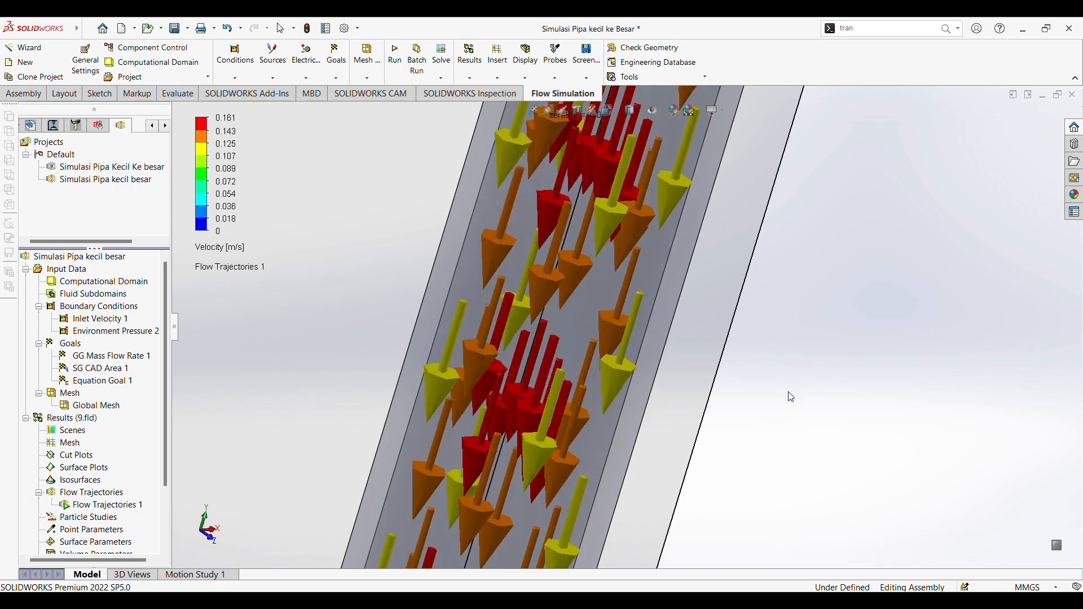
pyautogui.moveTo(798, 379); pyautogui.dragTo(789, 393, button='middle')
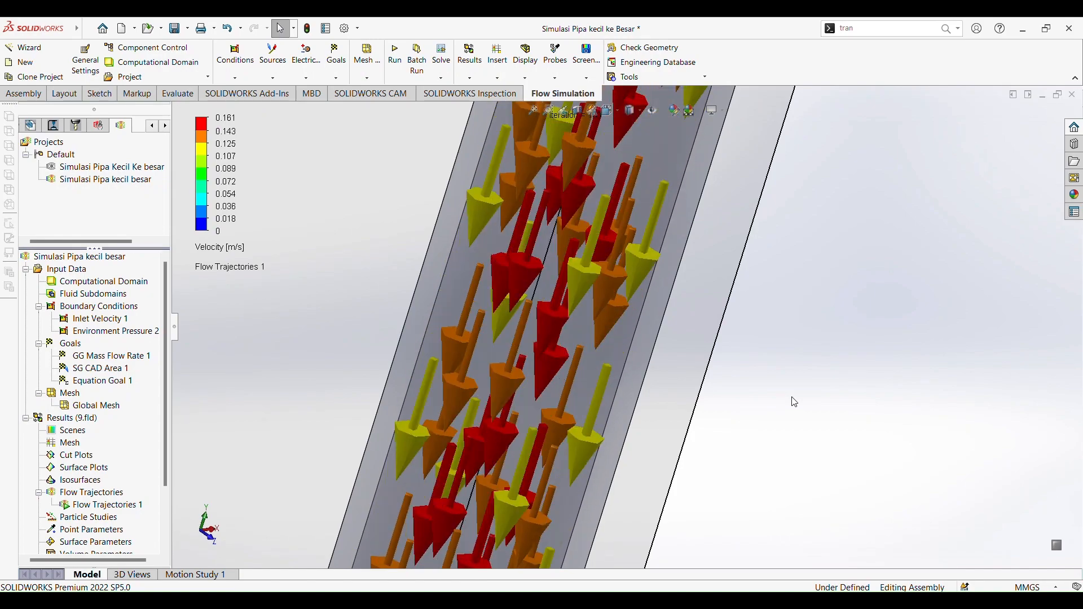
pyautogui.keyDown('ctrl'); pyautogui.moveTo(792, 403); pyautogui.dragTo(785, 397, button='middle'); pyautogui.keyUp('ctrl')
pyautogui.scroll(2, 626, 360)
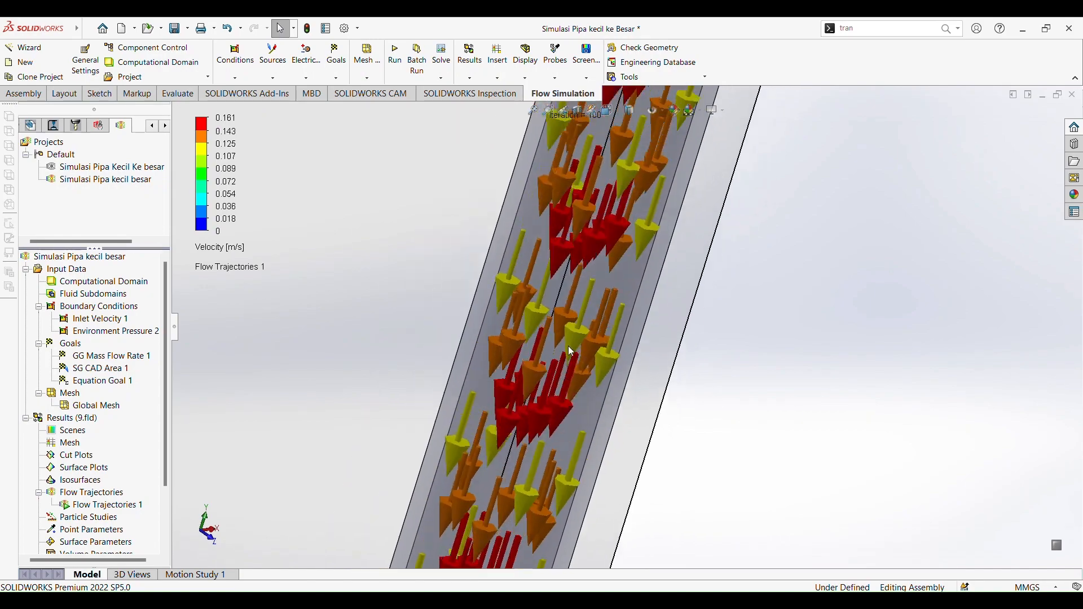
pyautogui.scroll(-2, 515, 343)
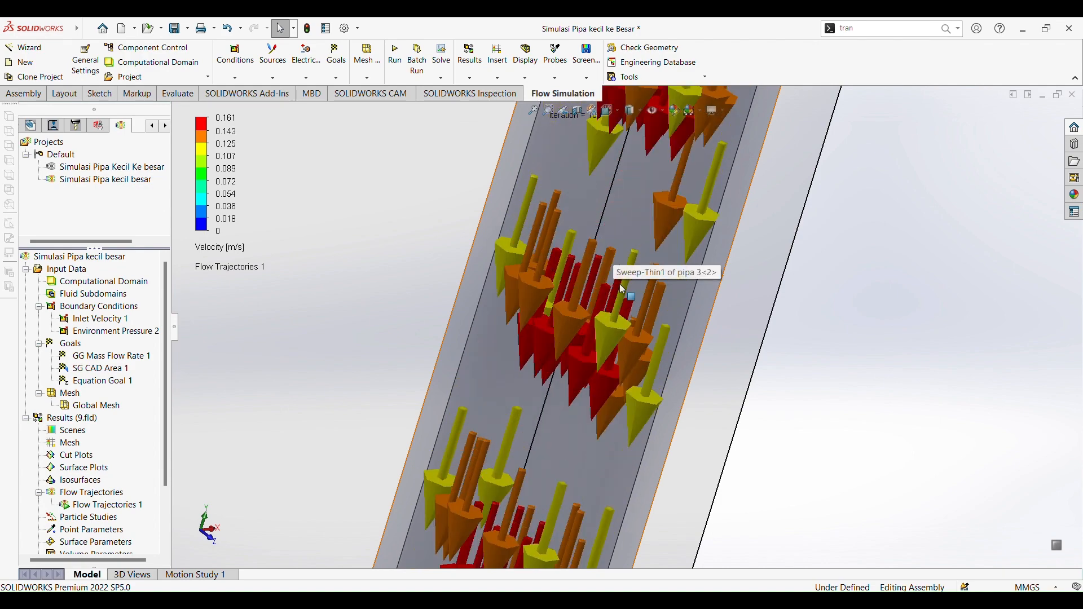
pyautogui.moveTo(607, 302); pyautogui.dragTo(862, 353, button='middle')
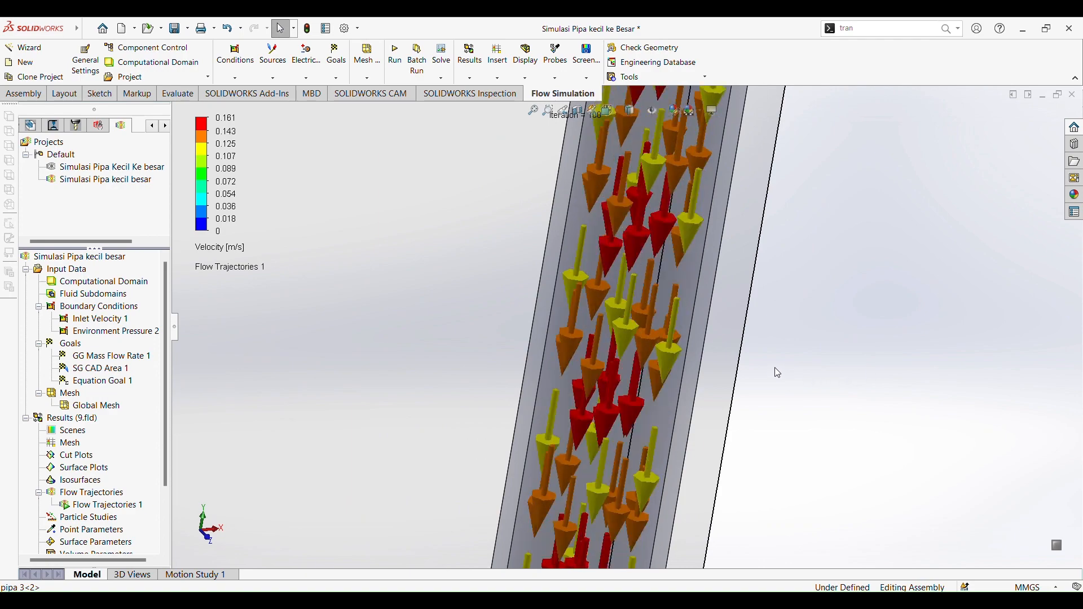
# - Examine the velocity change of the flow arrows through the reducer between the smaller pipe and the larger bend
pyautogui.scroll(7, 756, 367)
pyautogui.scroll(-4, 643, 285)
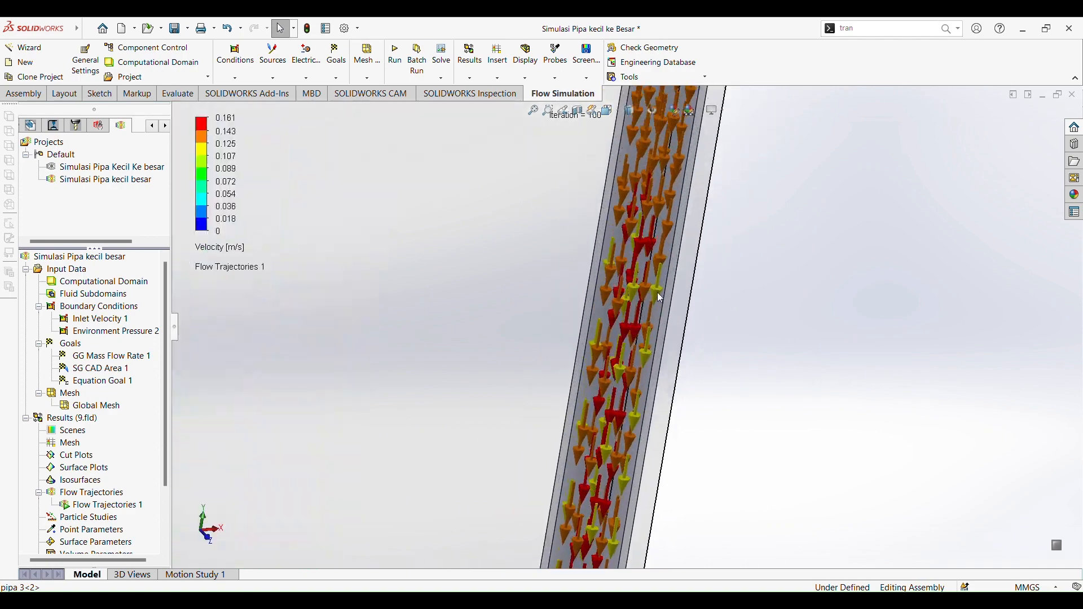
pyautogui.scroll(3, 657, 292)
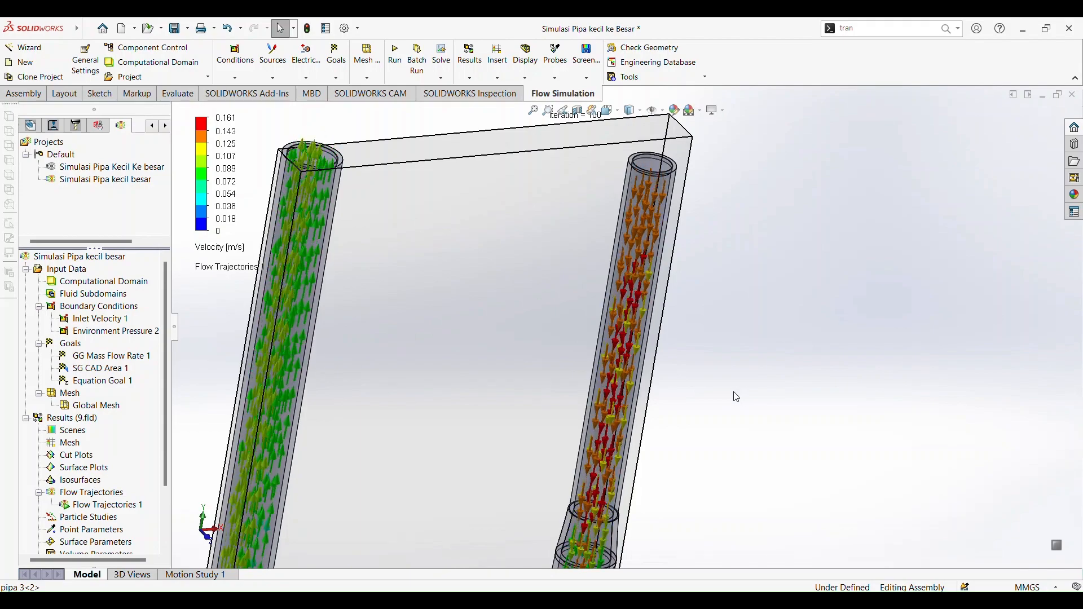
pyautogui.scroll(-6, 672, 450)
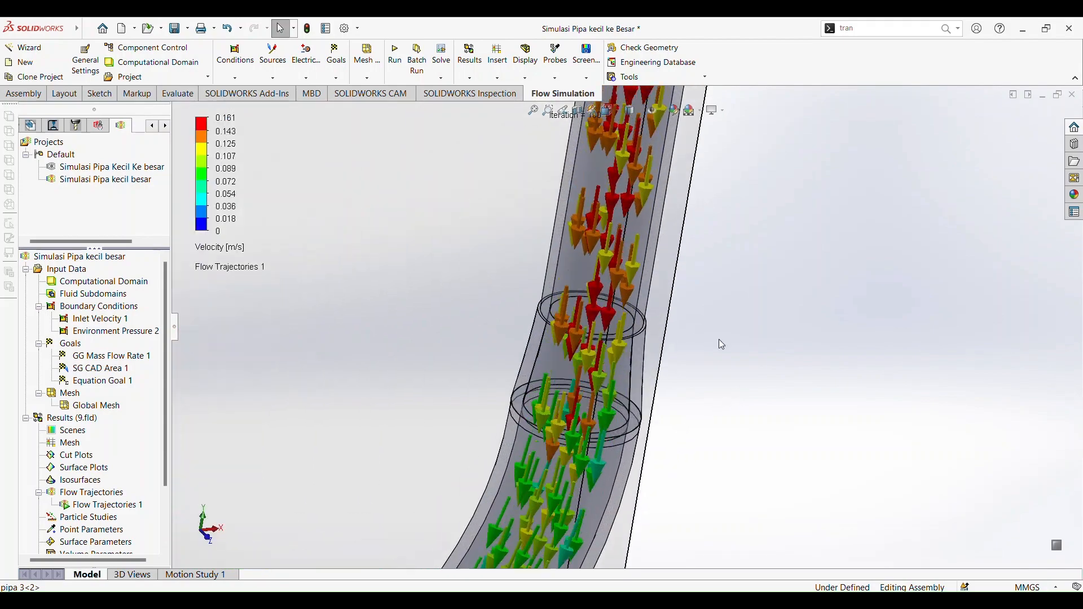
pyautogui.moveTo(719, 340); pyautogui.dragTo(710, 305, button='middle')
pyautogui.scroll(-2, 710, 338)
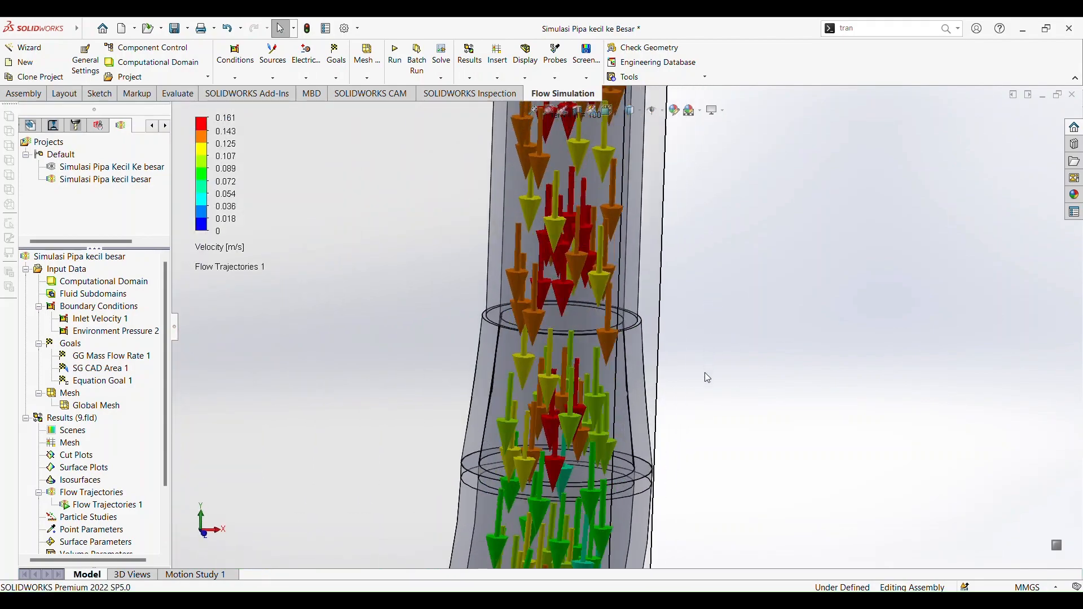
pyautogui.scroll(-2, 594, 421)
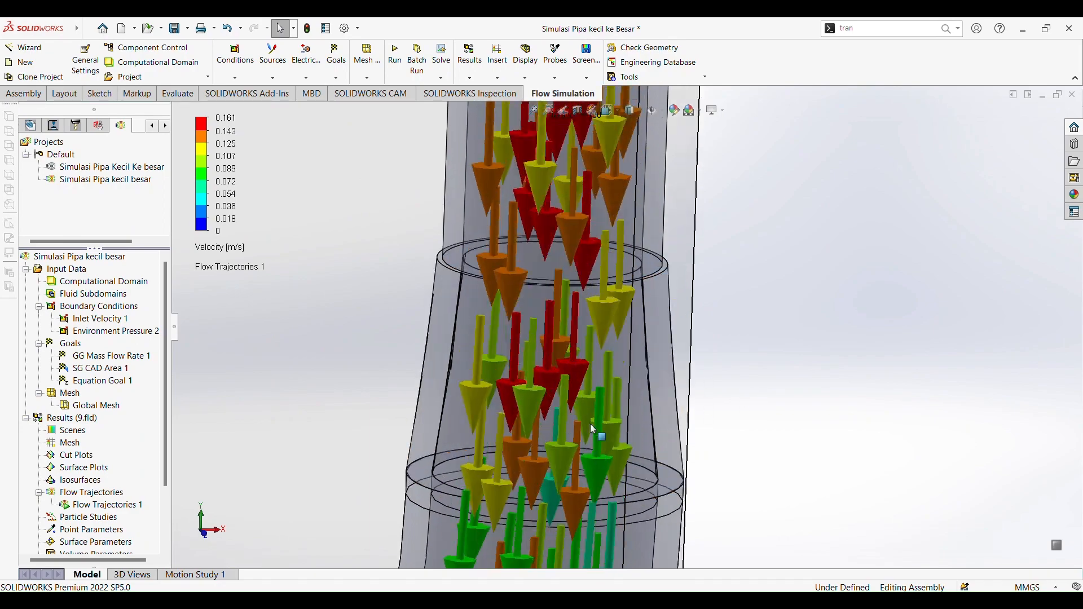
pyautogui.scroll(3, 626, 401)
pyautogui.scroll(-3, 550, 393)
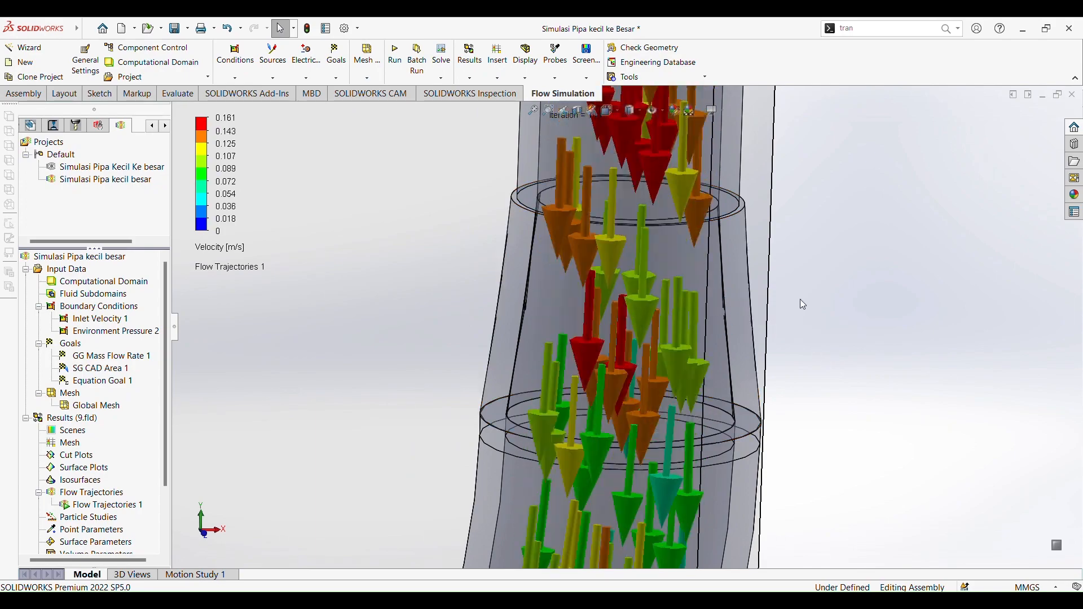
pyautogui.moveTo(817, 302); pyautogui.dragTo(791, 346, button='middle')
pyautogui.scroll(3, 594, 417)
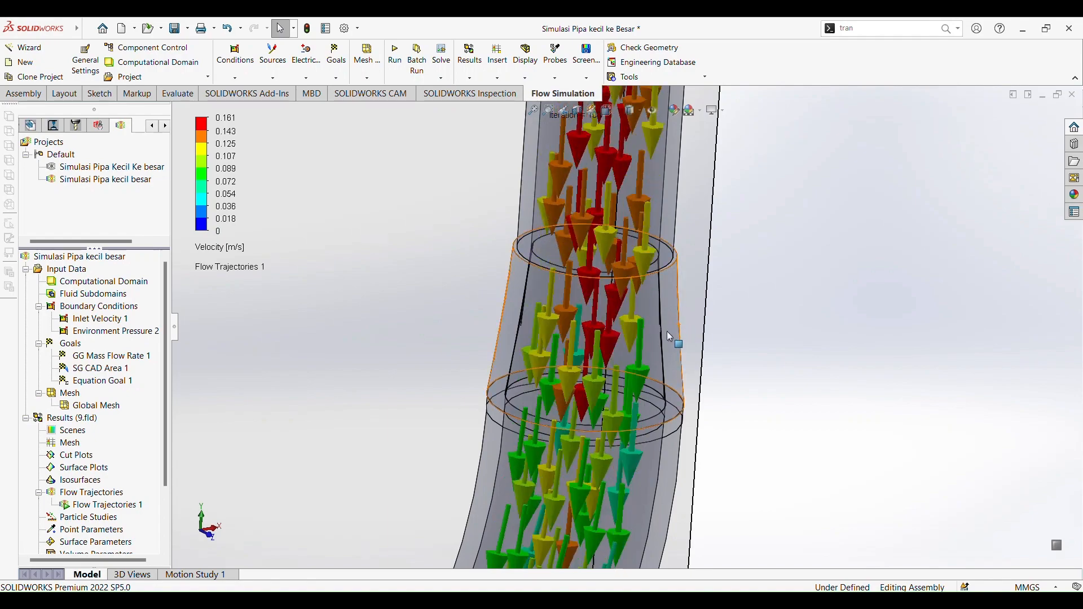
pyautogui.scroll(-1, 661, 349)
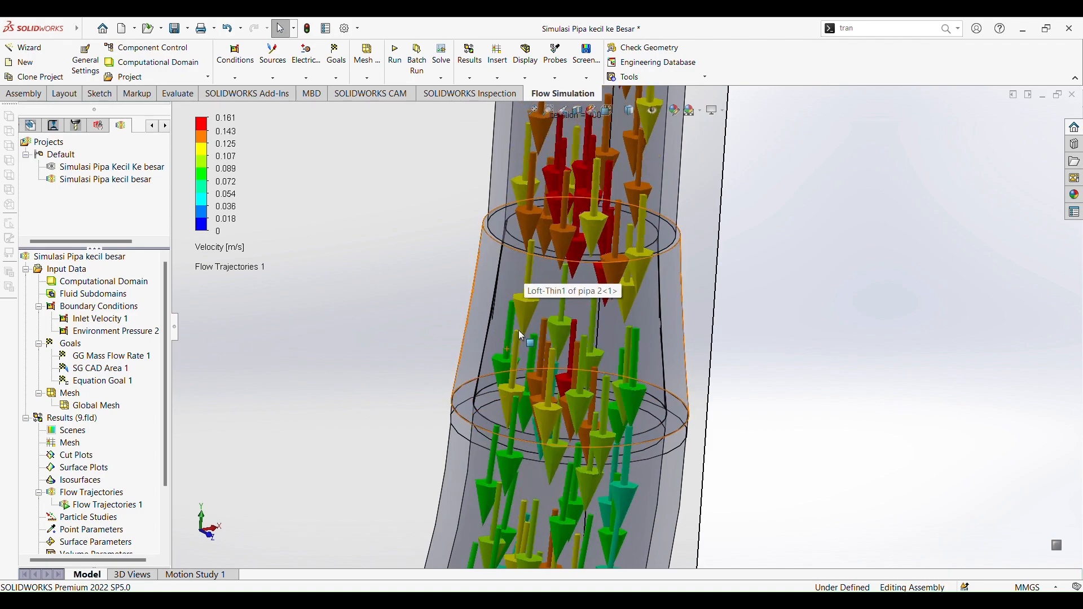
# - Examine the velocity of the flow arrows as they leave the reducer and enter the start of the larger bend
pyautogui.scroll(4, 545, 369)
pyautogui.scroll(-3, 578, 467)
pyautogui.scroll(2, 621, 344)
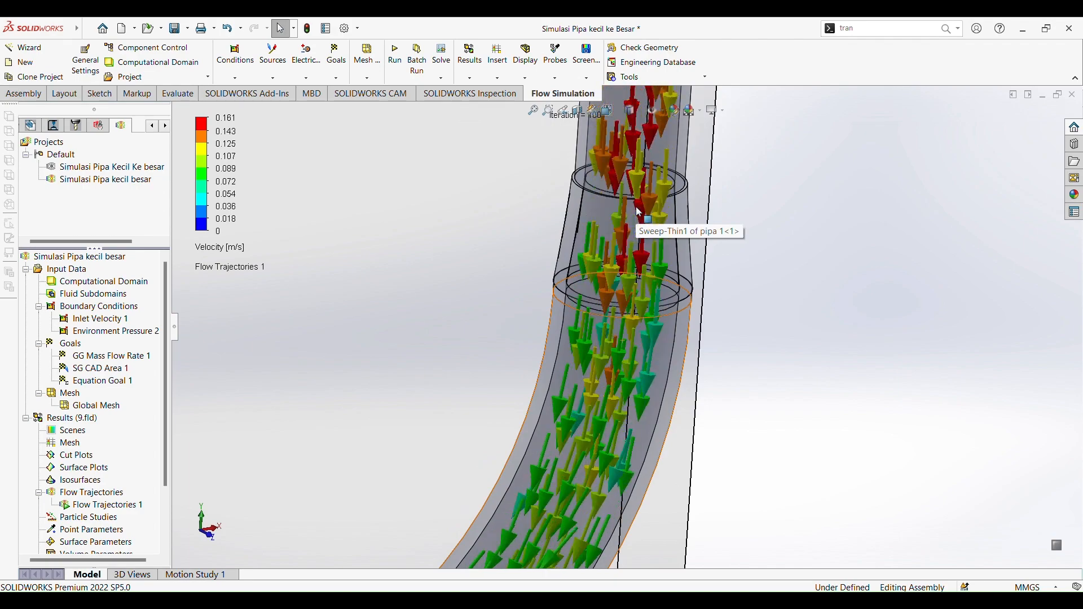
pyautogui.scroll(3, 632, 282)
pyautogui.scroll(-3, 627, 366)
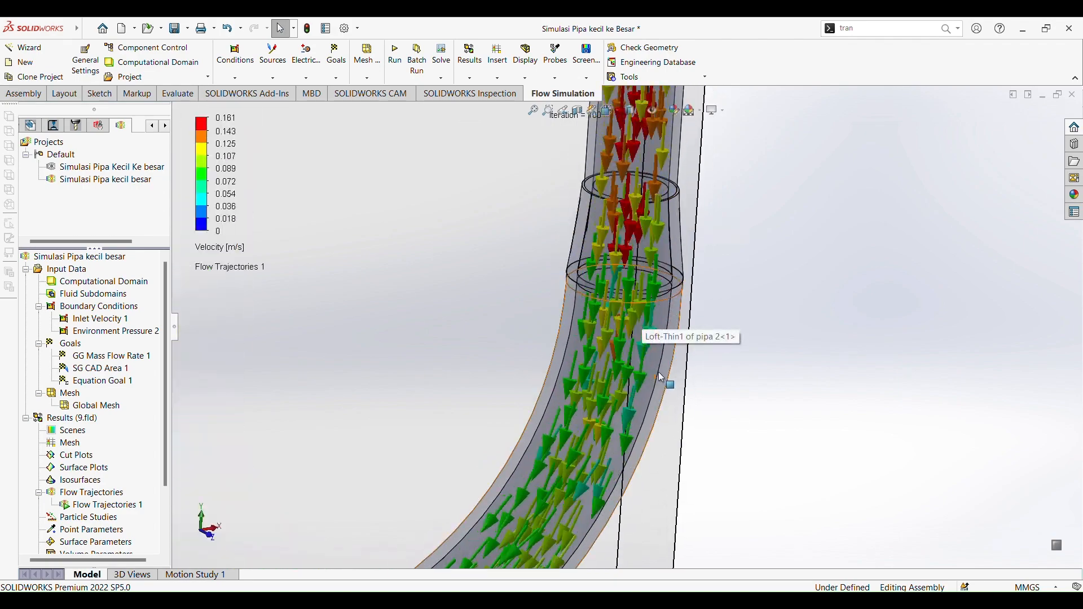
pyautogui.scroll(3, 648, 366)
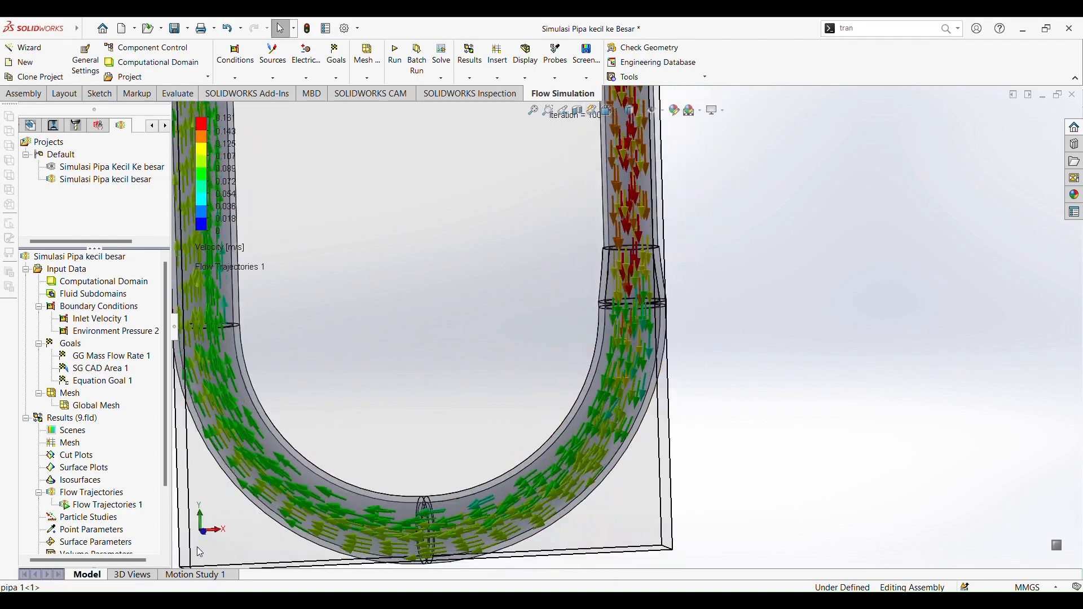
# - Examine from the front the velocity distribution in the half of the larger bend that follows the reducer
pyautogui.hotkey('ctrl', '1')
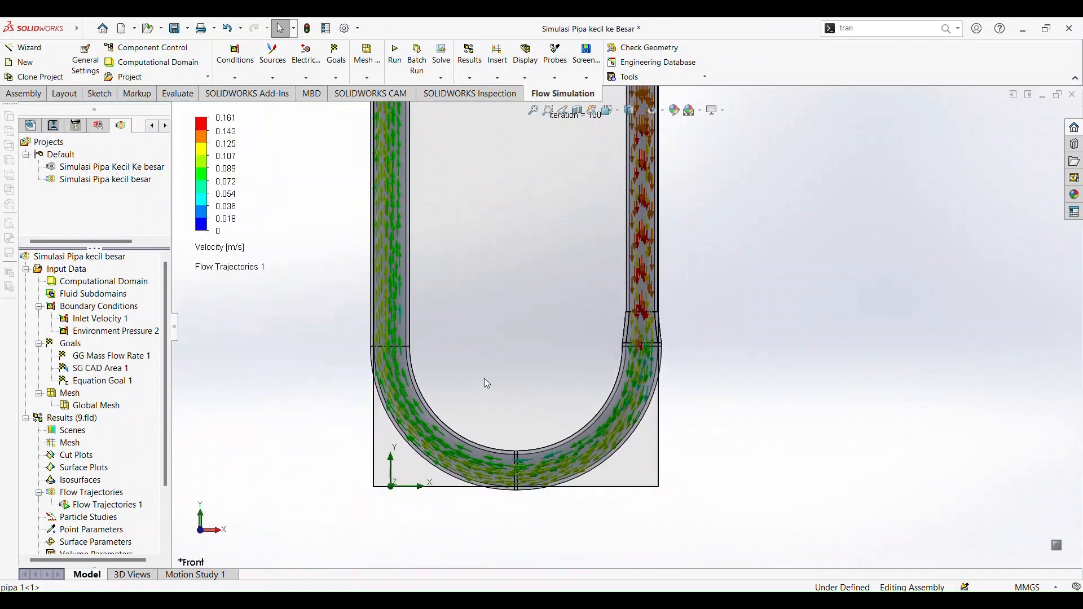
pyautogui.scroll(-3, 484, 378)
pyautogui.scroll(2, 437, 417)
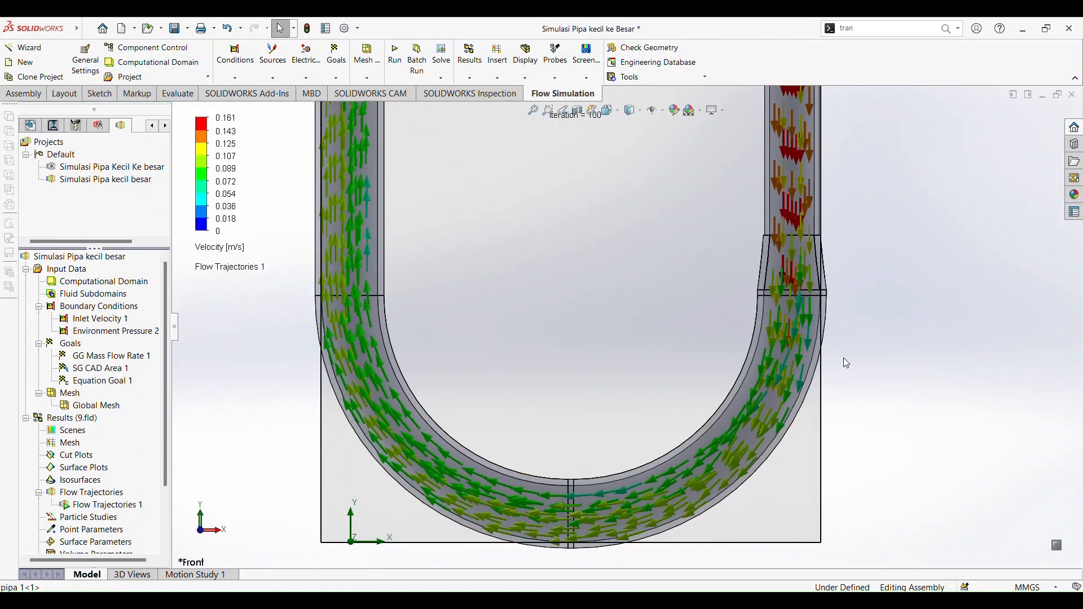
pyautogui.scroll(-4, 797, 404)
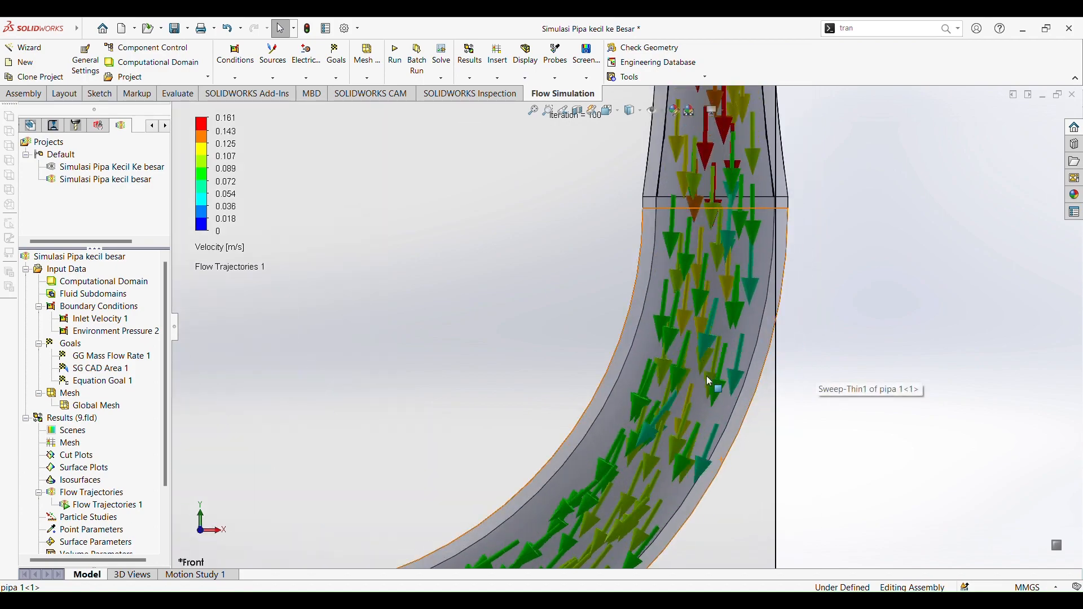
pyautogui.scroll(4, 710, 383)
pyautogui.scroll(-4, 654, 344)
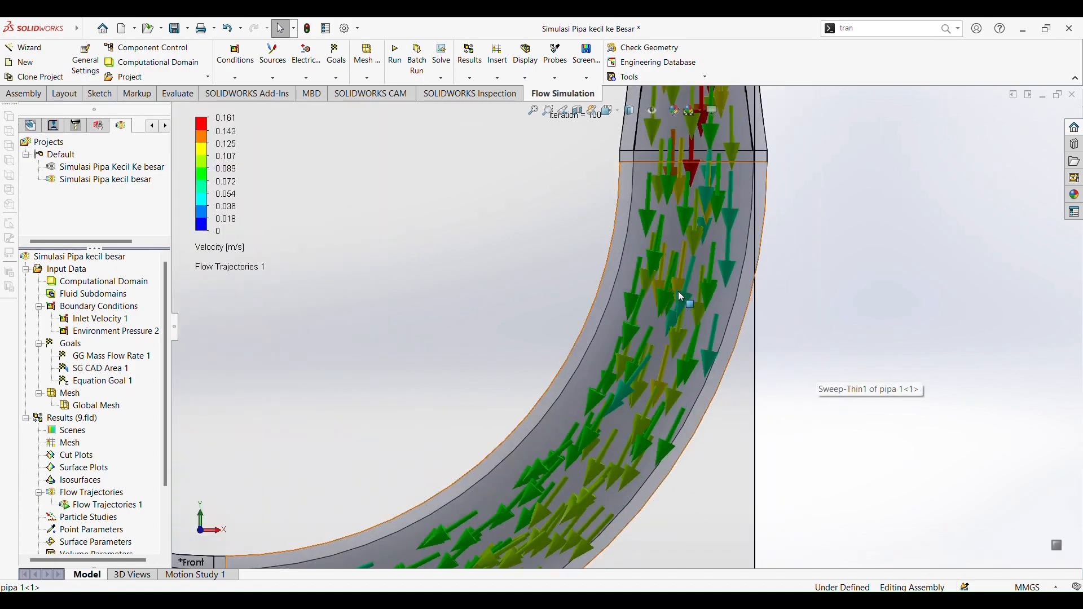
pyautogui.scroll(4, 581, 450)
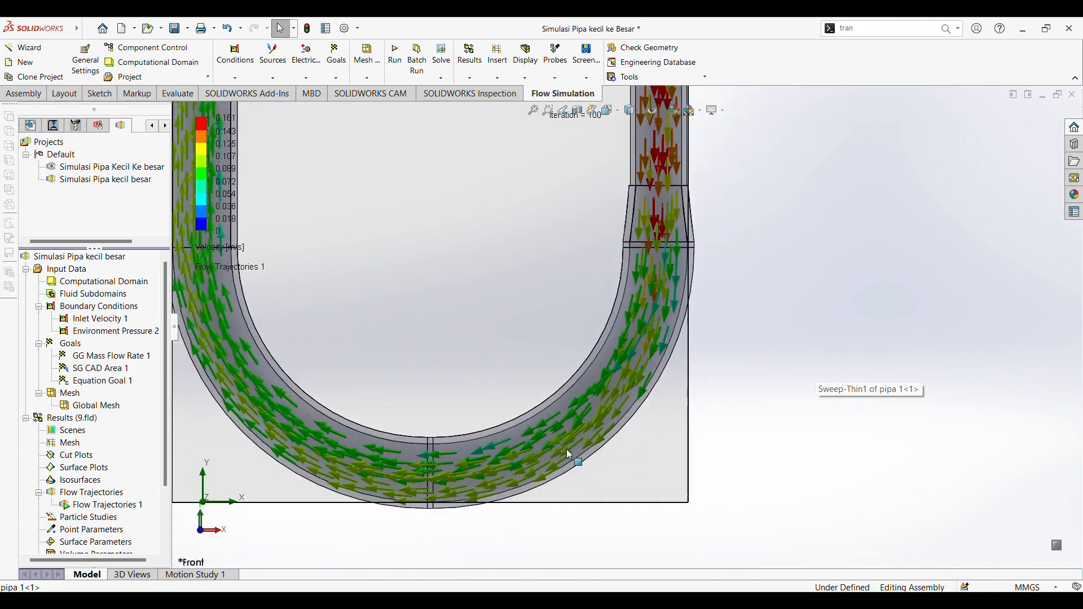
pyautogui.scroll(-4, 490, 444)
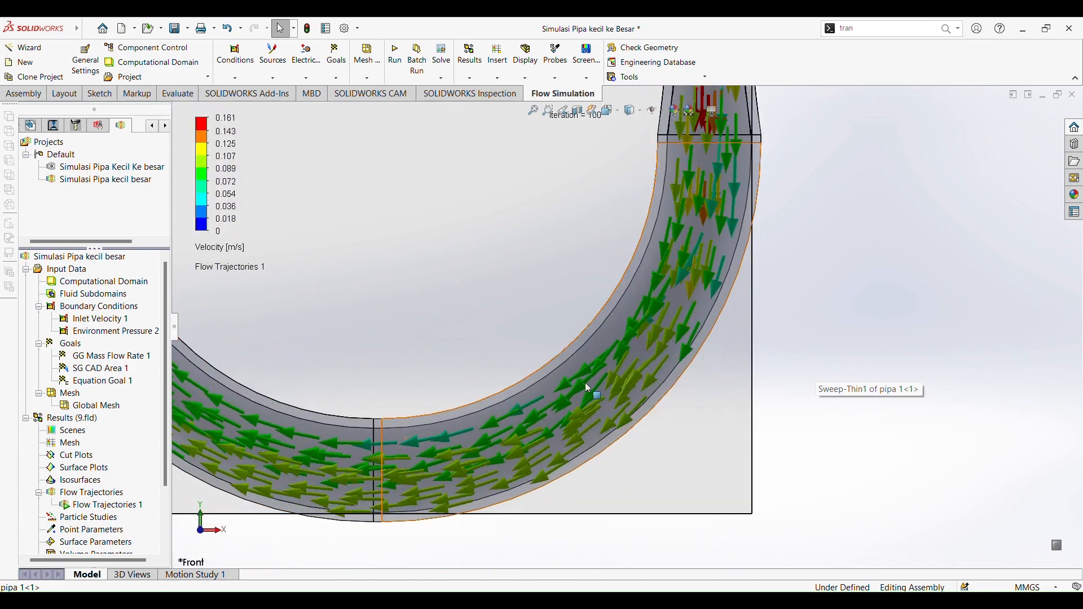
pyautogui.scroll(-3, 550, 454)
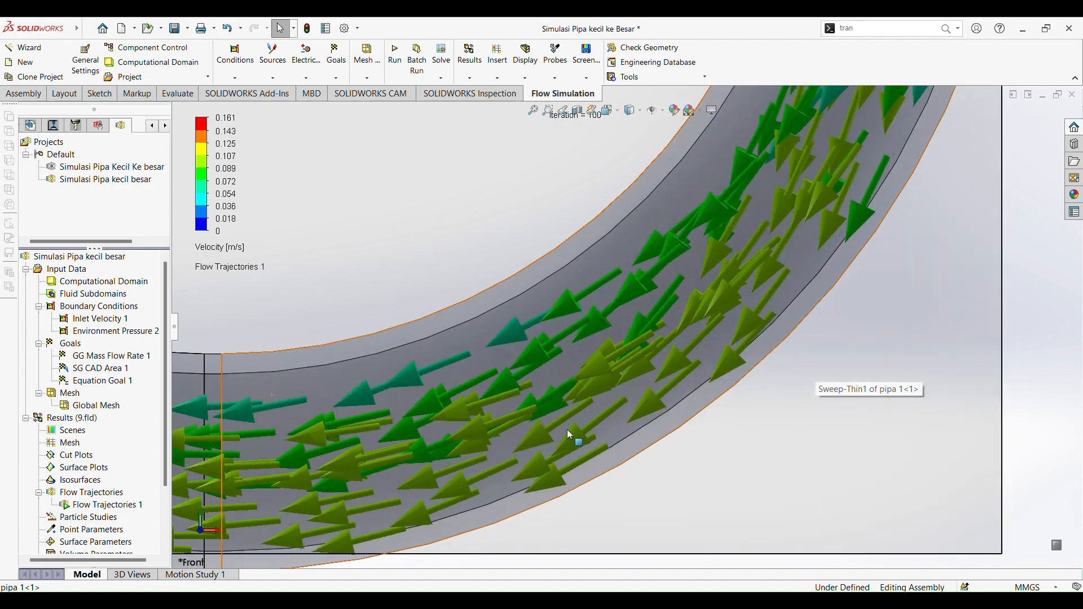
pyautogui.scroll(3, 597, 437)
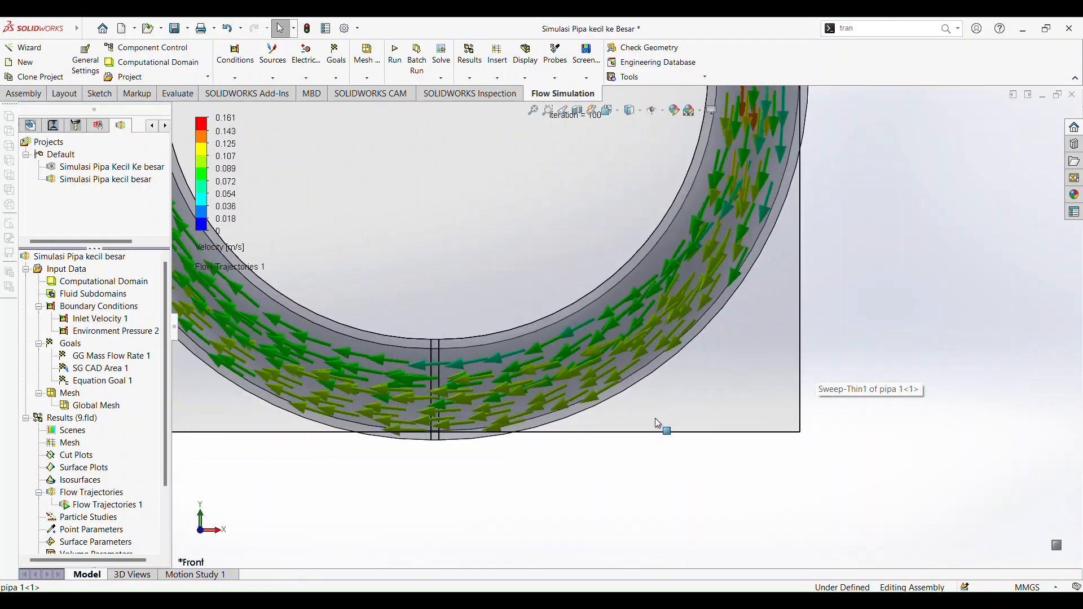
# - Compare the arrow velocities near the inner and outer walls on both sides of the bend's middle joint
pyautogui.scroll(2, 611, 354)
pyautogui.scroll(-2, 464, 342)
pyautogui.scroll(-2, 486, 336)
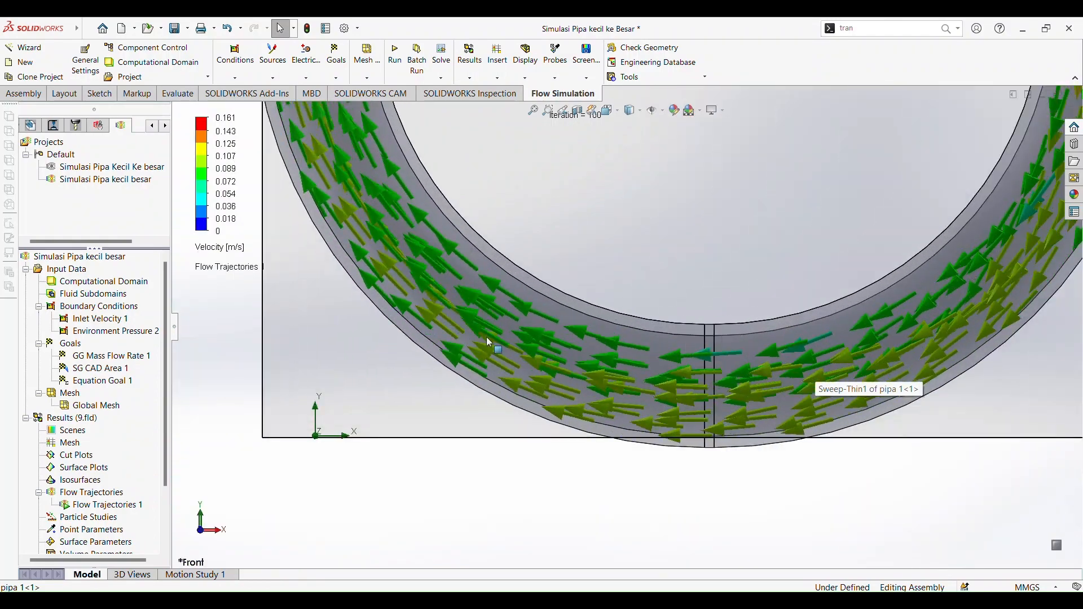
pyautogui.scroll(2, 656, 346)
pyautogui.scroll(-3, 709, 293)
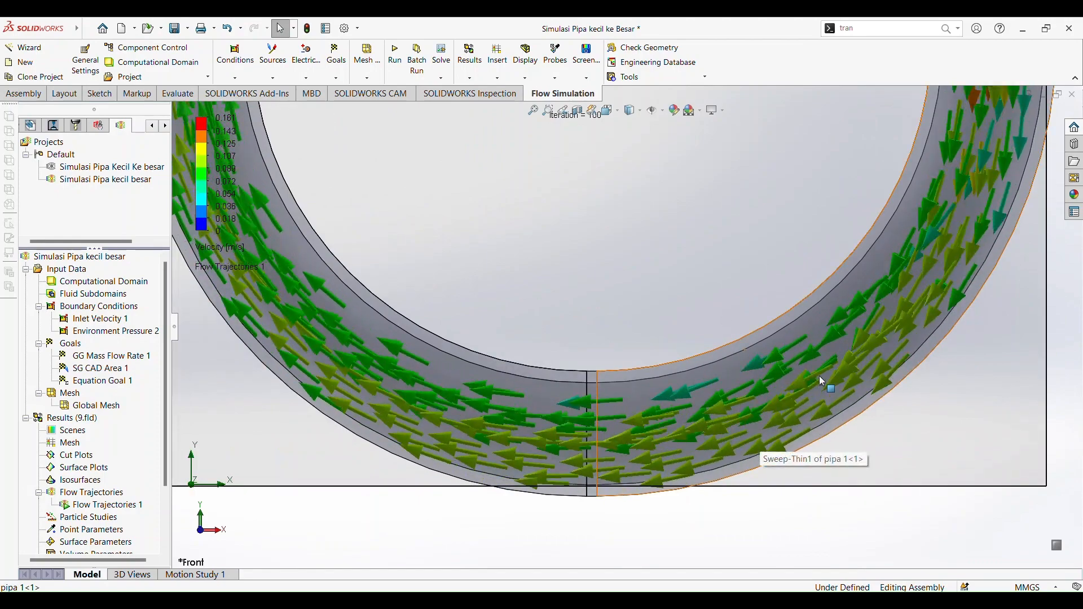
pyautogui.scroll(2, 830, 293)
pyautogui.scroll(-4, 835, 273)
pyautogui.scroll(2, 713, 329)
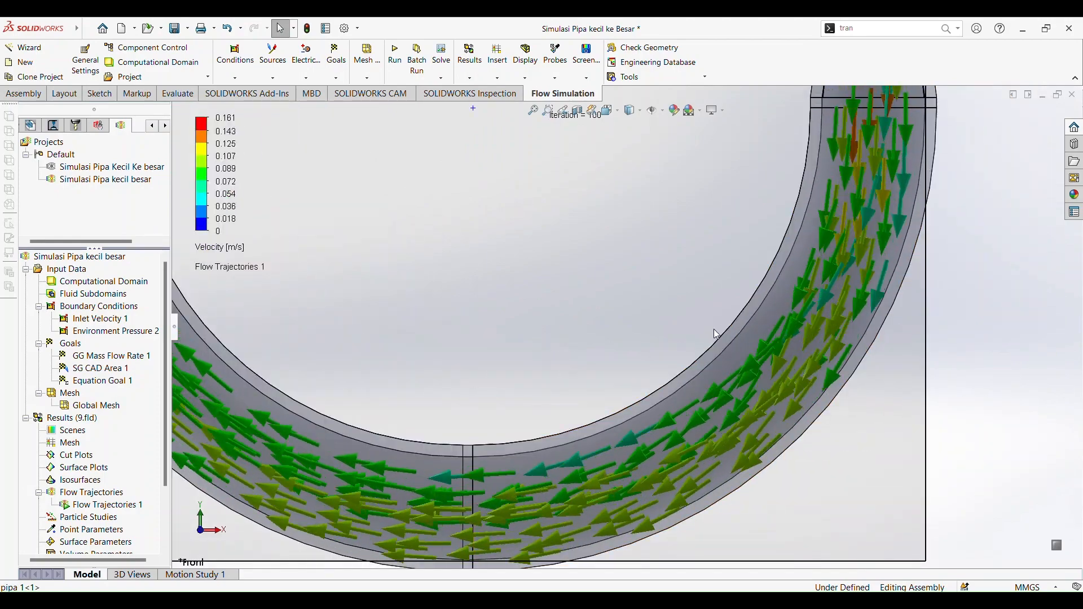
pyautogui.scroll(3, 675, 361)
pyautogui.scroll(3, 595, 371)
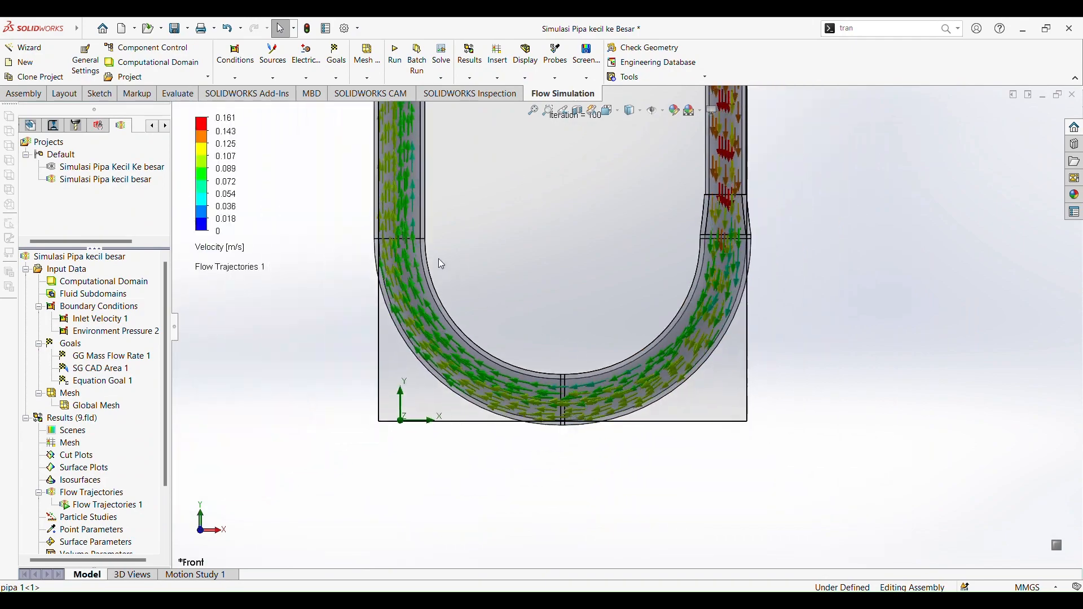
# - Examine the flow velocity from the end of the bend along the larger straight pipe to its open outlet
pyautogui.scroll(-3, 439, 242)
pyautogui.scroll(1, 789, 379)
pyautogui.scroll(-2, 807, 390)
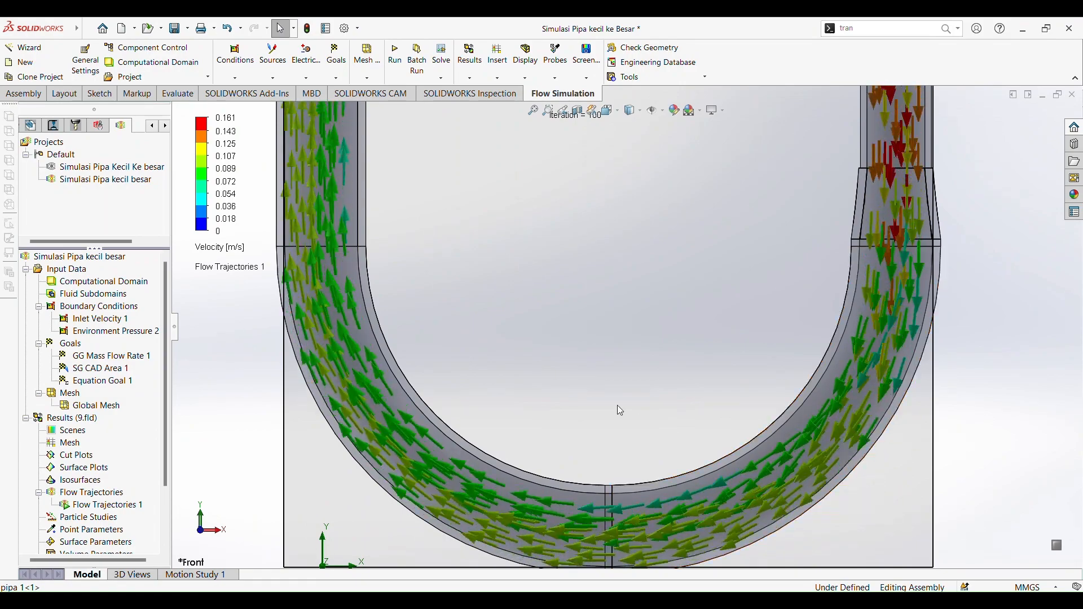
pyautogui.scroll(3, 453, 290)
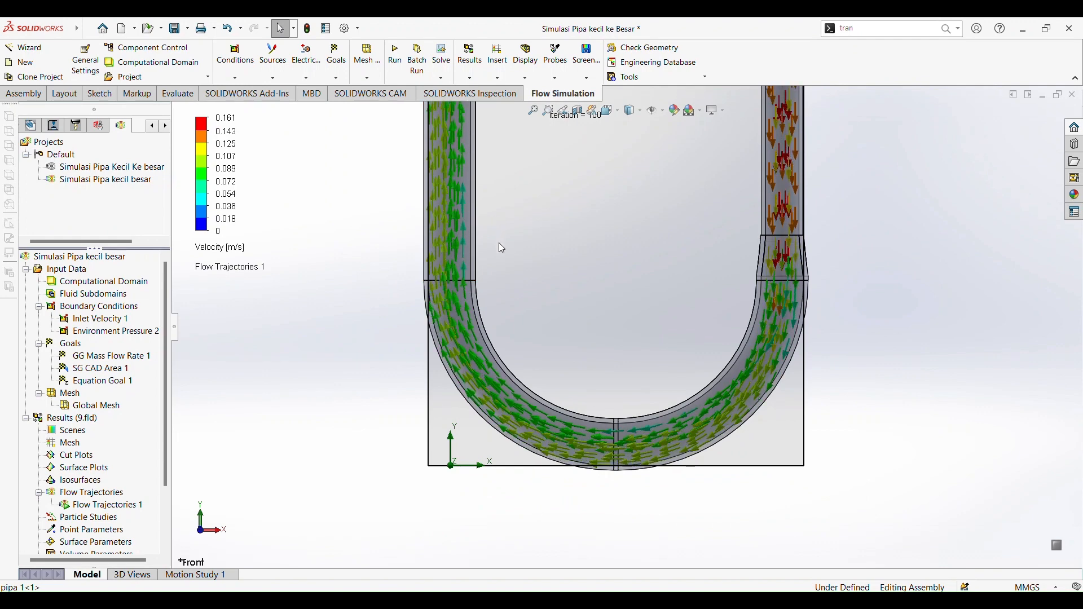
pyautogui.scroll(4, 499, 242)
pyautogui.scroll(-4, 546, 161)
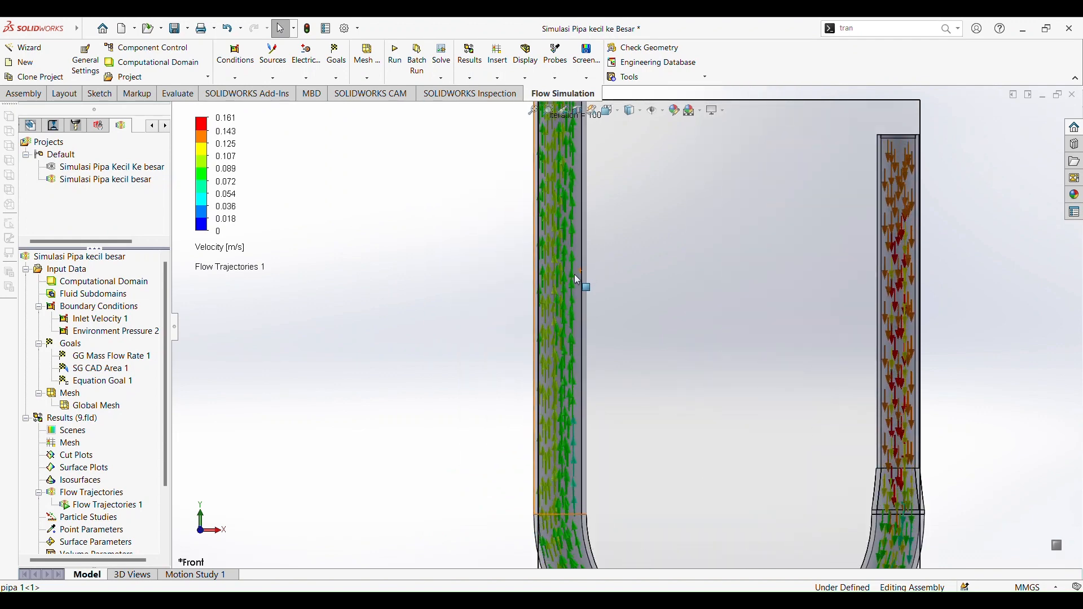
pyautogui.click(561, 291)
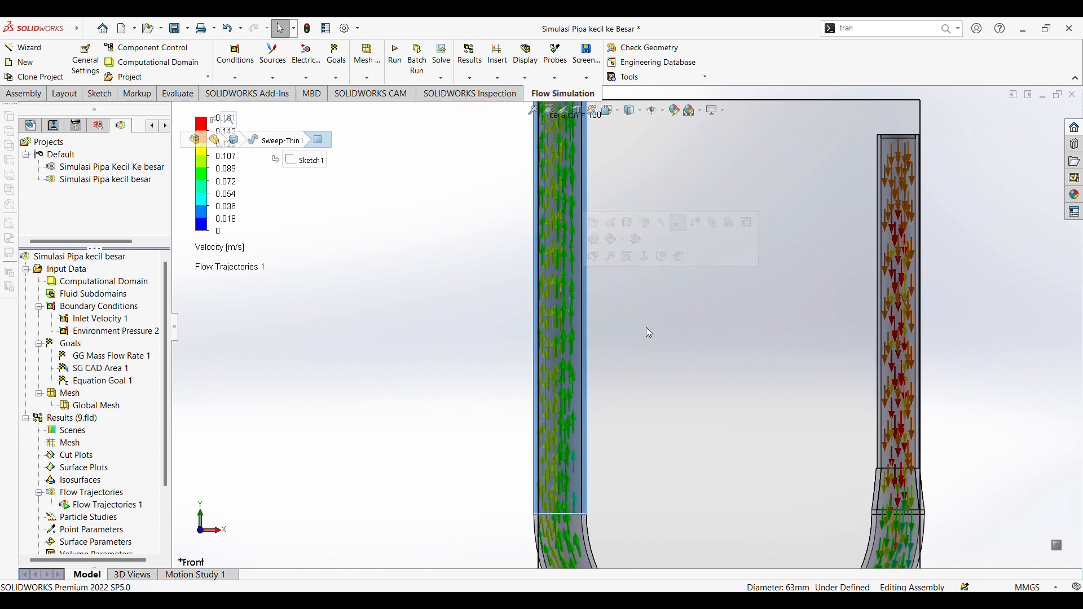
pyautogui.click(646, 328)
pyautogui.scroll(-5, 581, 284)
pyautogui.moveTo(624, 269); pyautogui.dragTo(652, 268, button='middle')
pyautogui.scroll(6, 621, 266)
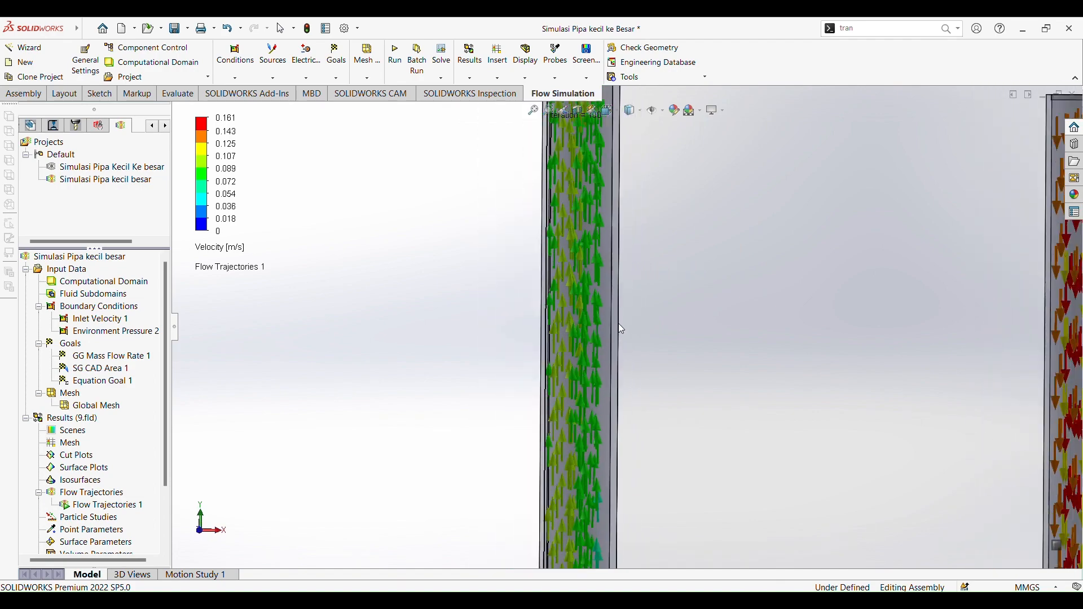
pyautogui.moveTo(610, 248); pyautogui.dragTo(551, 309, button='middle')
pyautogui.scroll(-6, 580, 283)
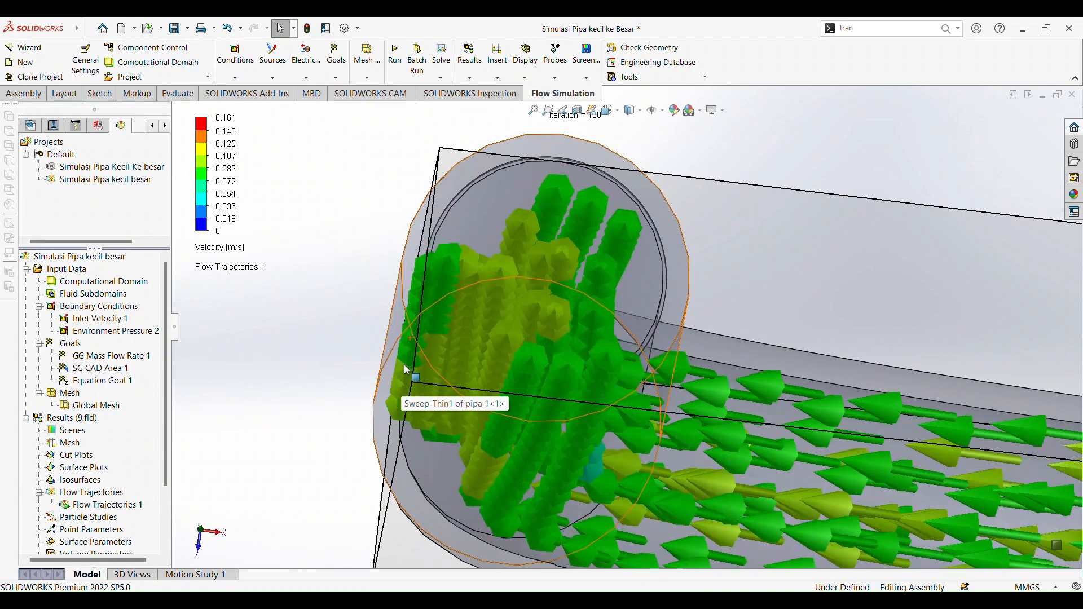
# - Examine the velocity distribution across the larger pipe's outlet up close, comparing arrows near the wall with those further inside
pyautogui.scroll(-5, 536, 353)
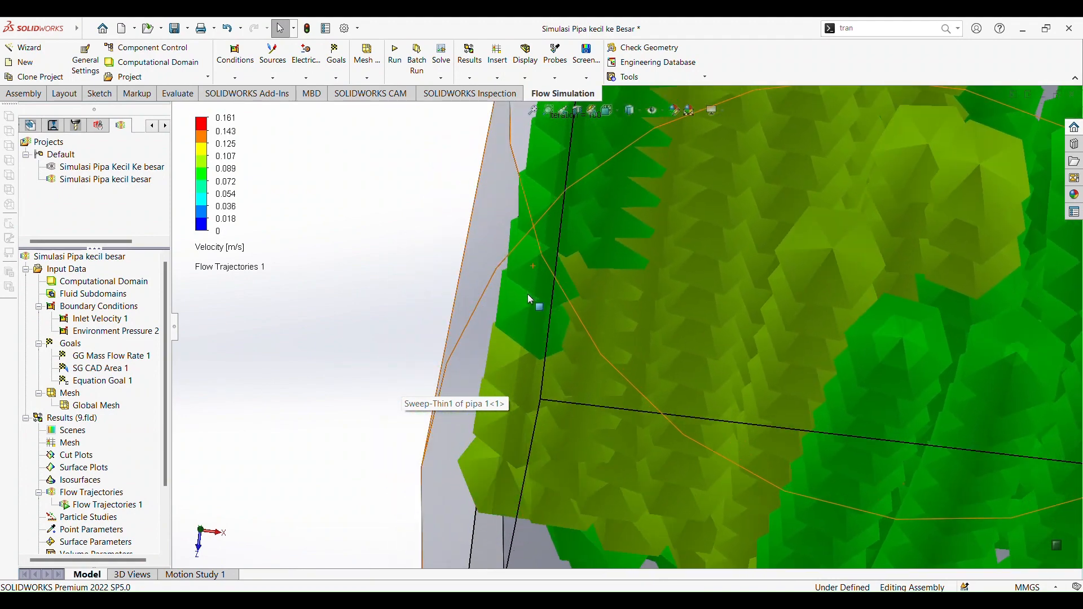
pyautogui.scroll(5, 535, 324)
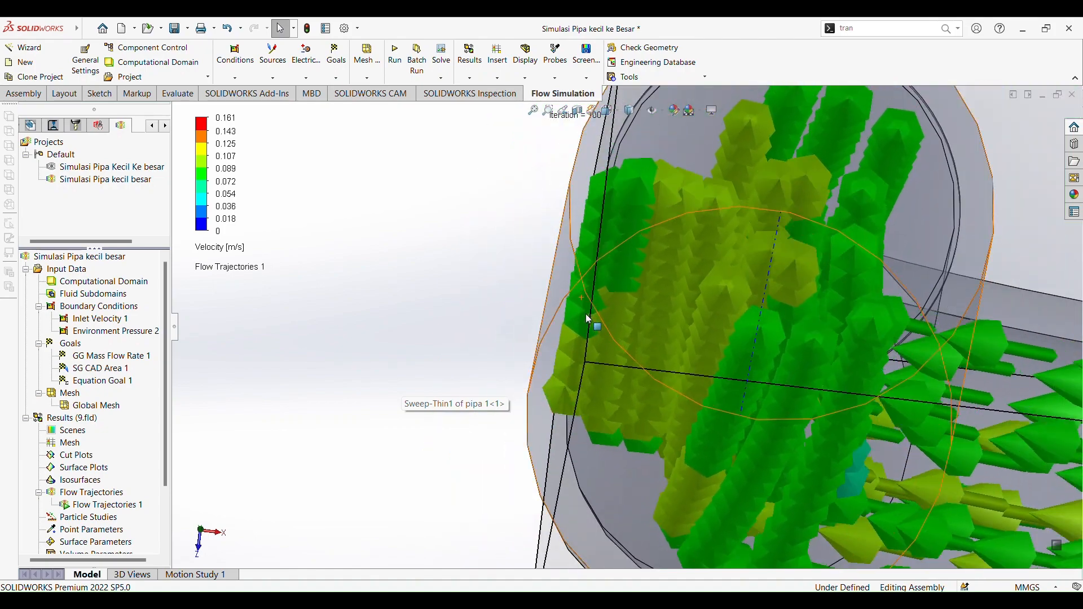
pyautogui.scroll(-5, 540, 338)
pyautogui.scroll(3, 540, 338)
pyautogui.scroll(-2, 720, 303)
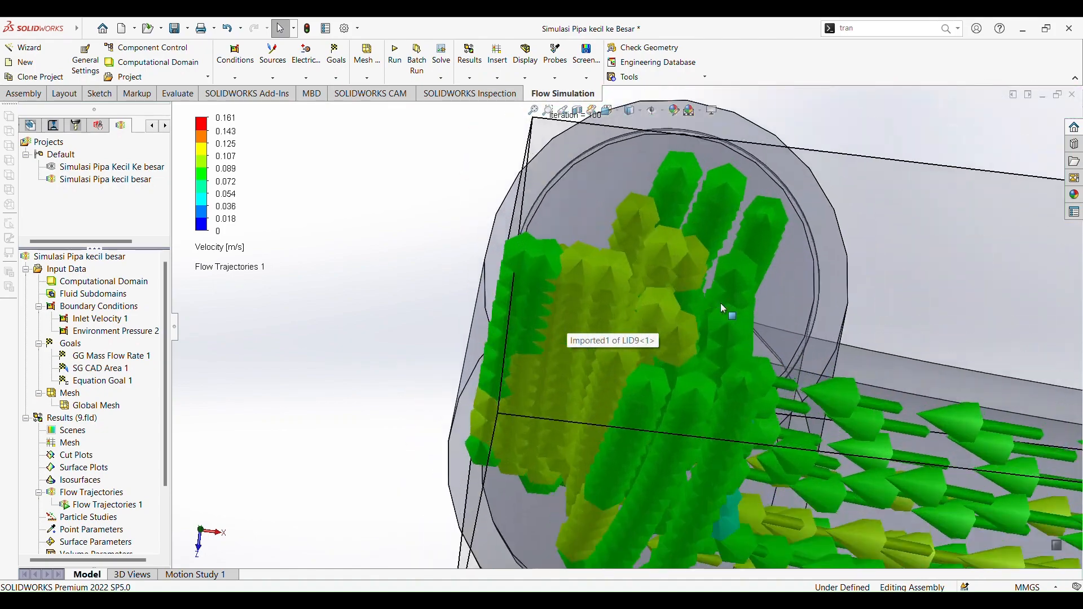
pyautogui.scroll(-2, 754, 345)
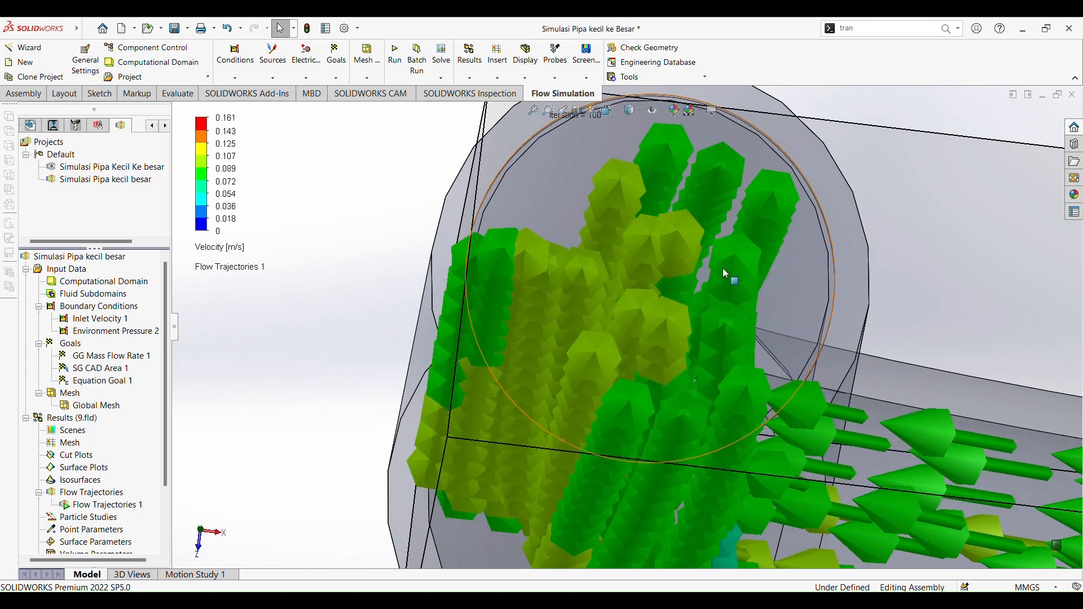
pyautogui.moveTo(726, 274); pyautogui.dragTo(749, 307, button='middle')
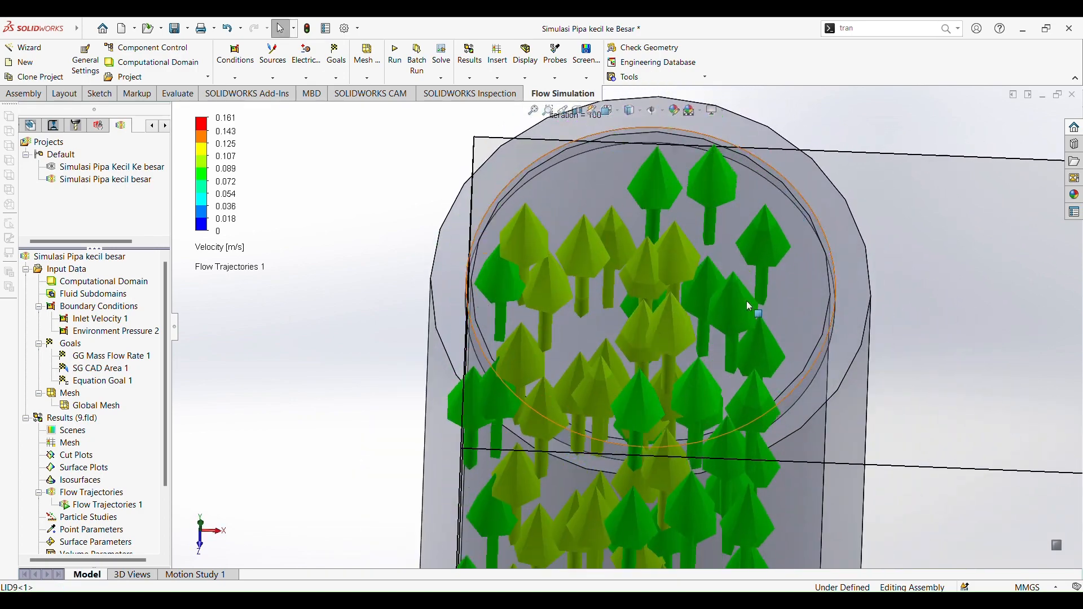
pyautogui.scroll(3, 663, 354)
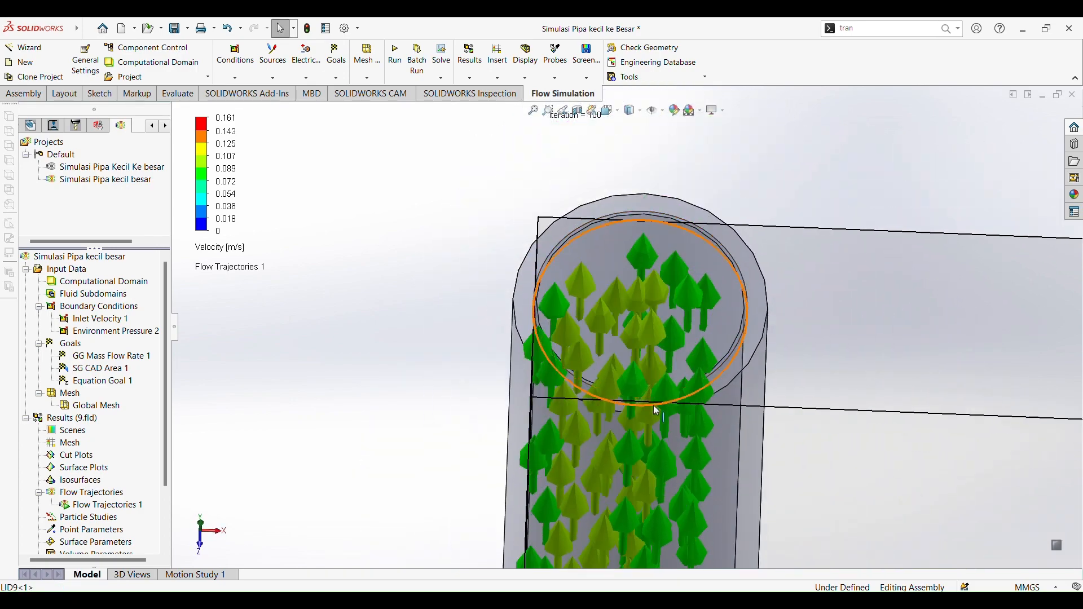
# - Compare the velocity colours across the entire U-shaped pipe, from the smaller inlet to the larger outlet, in front view
pyautogui.moveTo(659, 323); pyautogui.dragTo(745, 379, button='middle')
pyautogui.scroll(5, 711, 339)
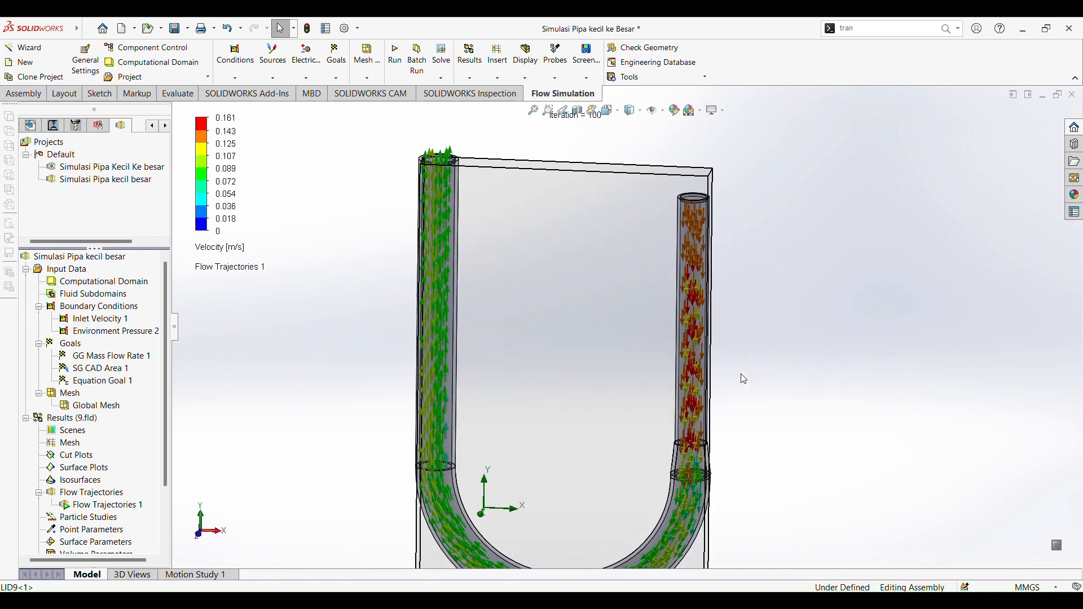
pyautogui.scroll(-3, 590, 282)
pyautogui.scroll(3, 594, 292)
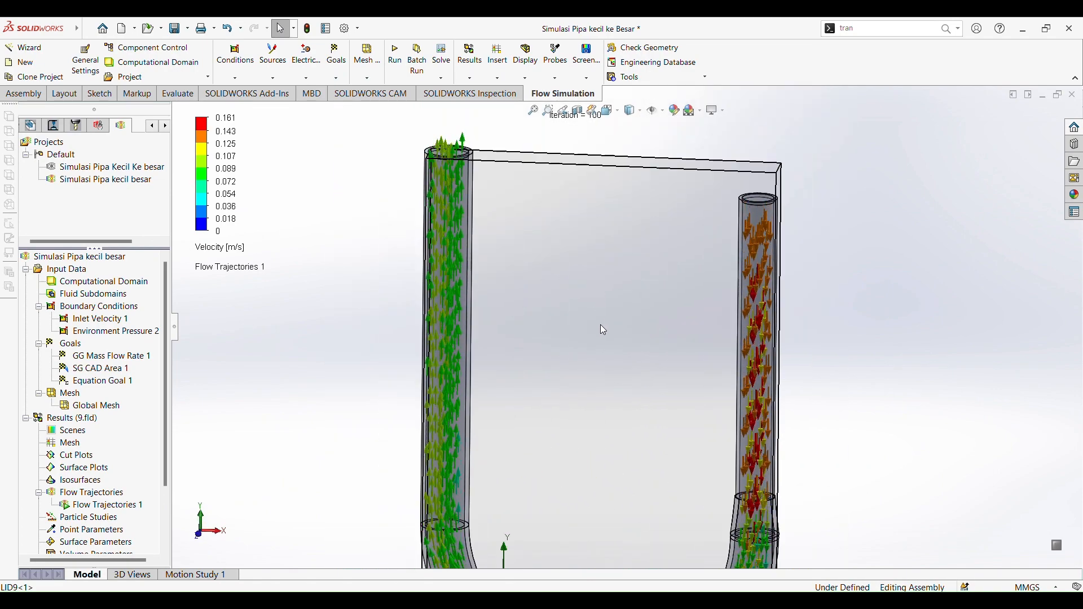
pyautogui.scroll(2, 619, 415)
pyautogui.scroll(-3, 623, 420)
pyautogui.scroll(2, 627, 424)
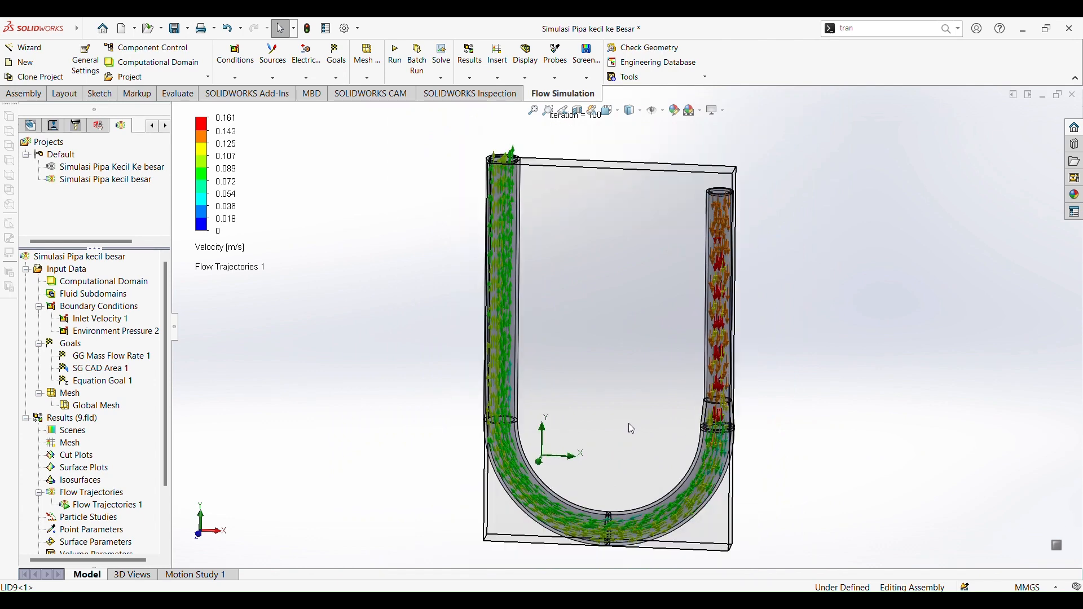
pyautogui.click(199, 533)
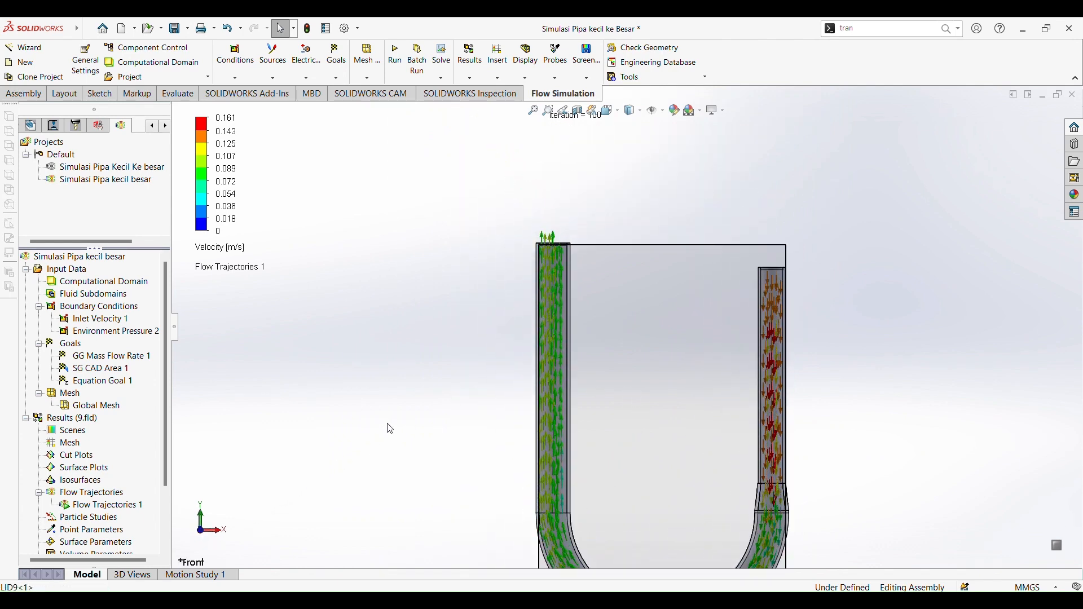
pyautogui.scroll(2, 515, 434)
pyautogui.scroll(-3, 684, 449)
pyautogui.scroll(1, 733, 423)
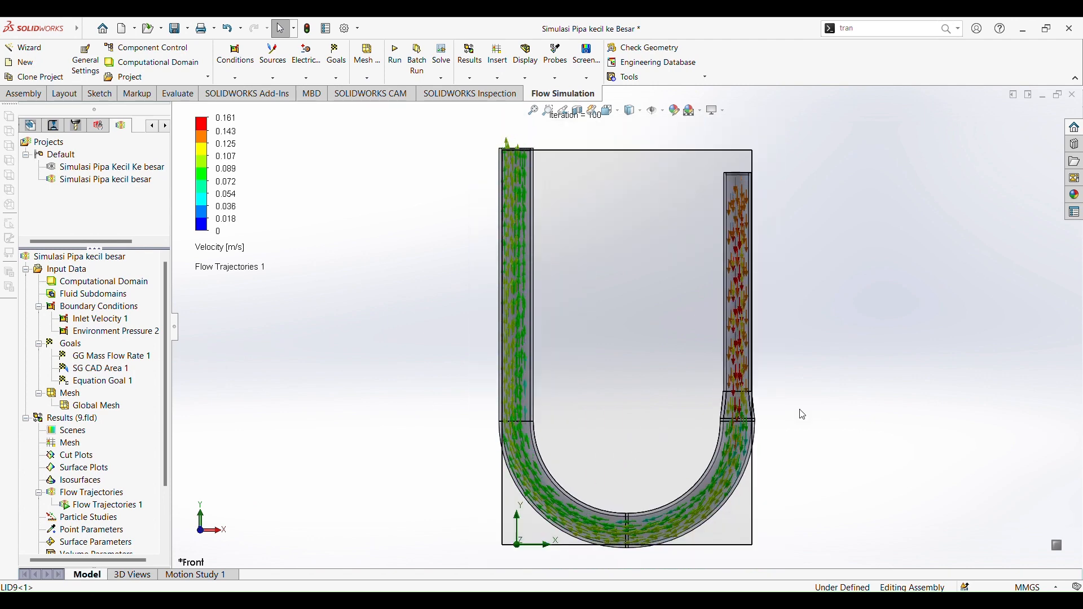
pyautogui.scroll(-1, 807, 413)
pyautogui.scroll(2, 756, 350)
pyautogui.scroll(-3, 713, 289)
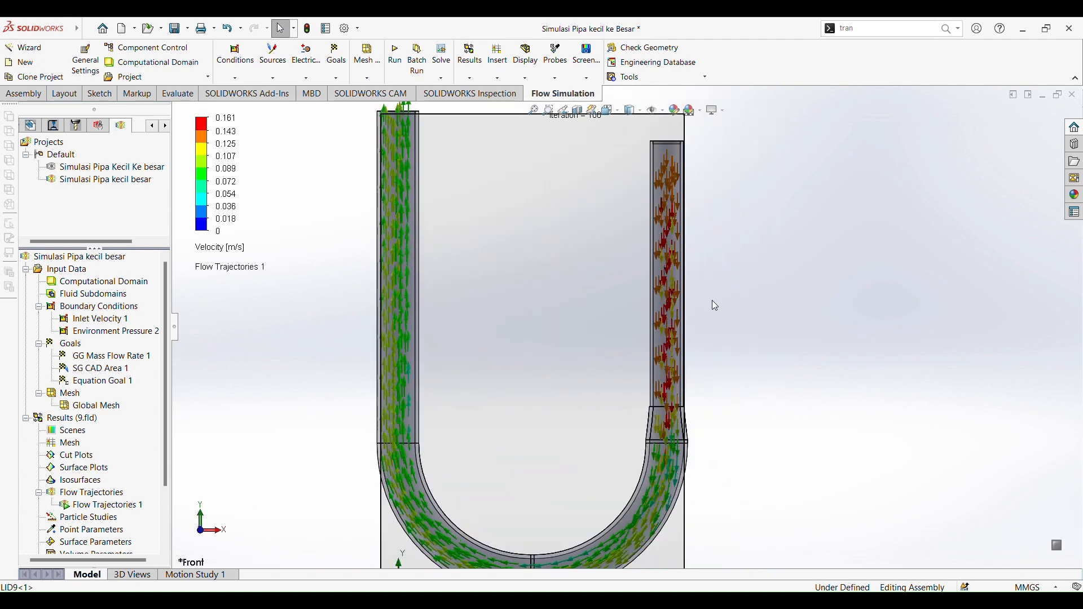
pyautogui.scroll(1, 696, 309)
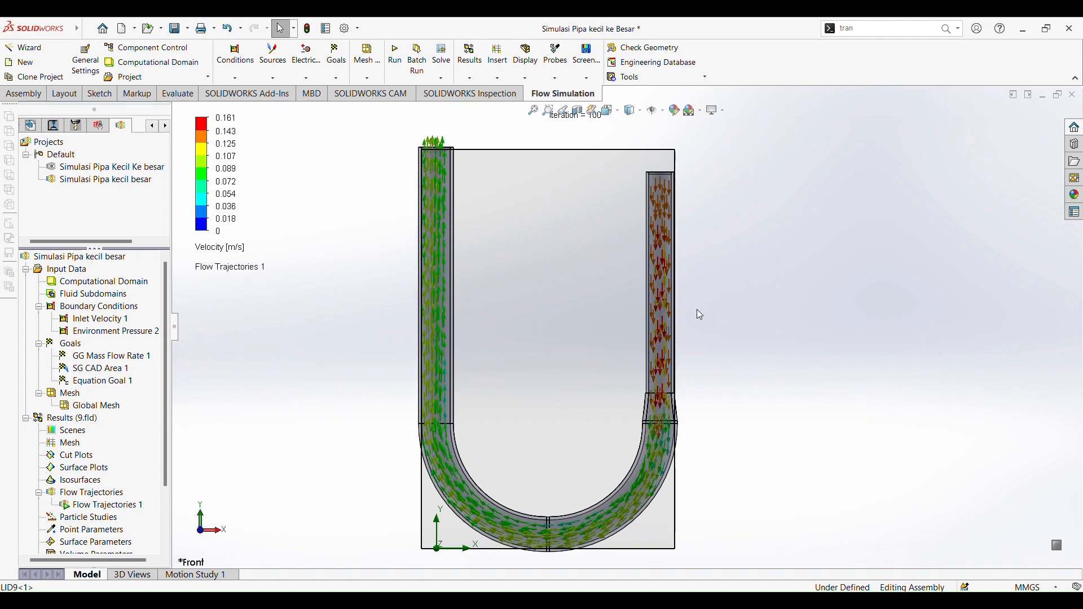
# - Colour the flow trajectories by Pressure
pyautogui.click(220, 248)
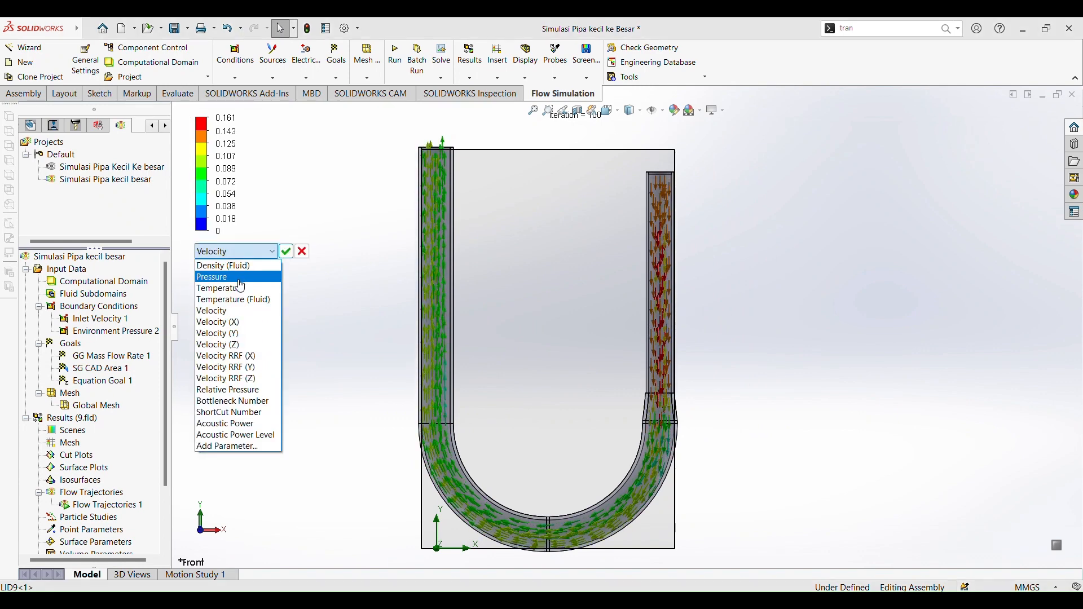
pyautogui.click(236, 279)
pyautogui.click(286, 254)
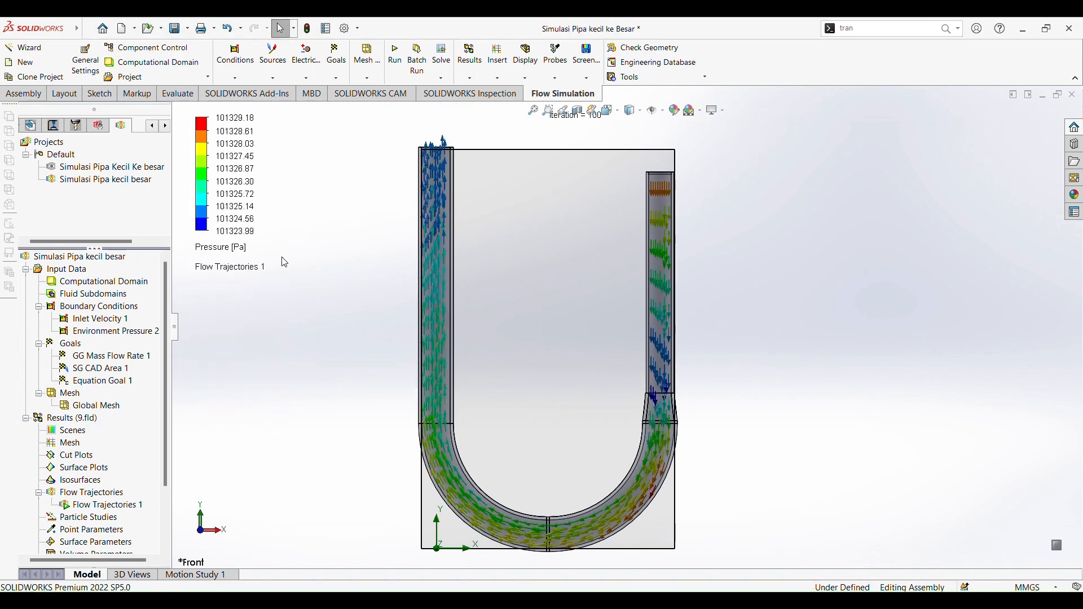
# - Switch the flow trajectories' displayed parameter from Pressure to Velocity
pyautogui.click(242, 250)
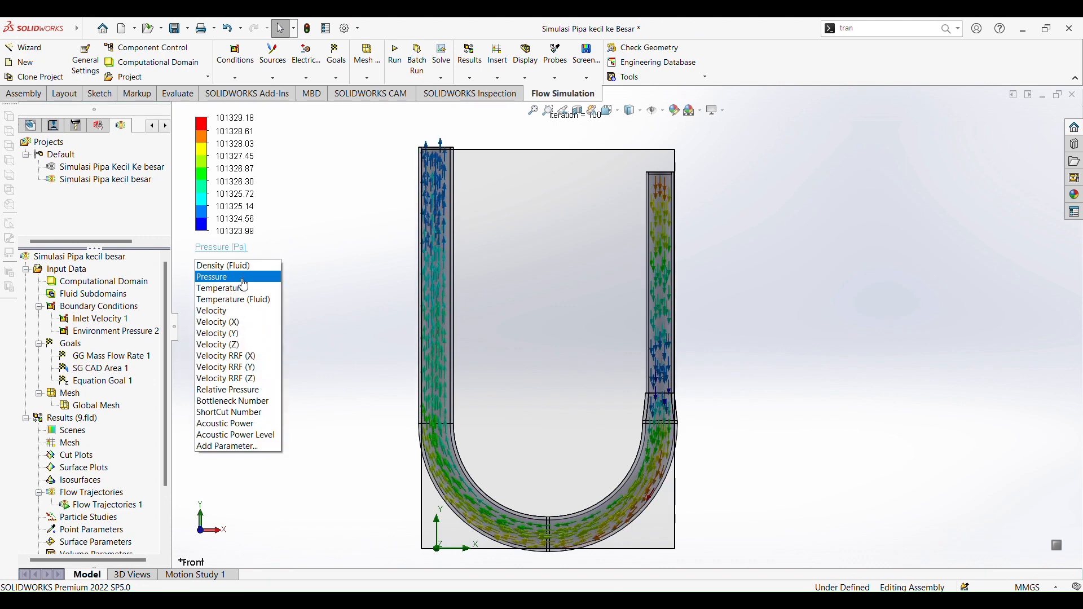
pyautogui.click(222, 288)
pyautogui.click(237, 251)
pyautogui.click(242, 313)
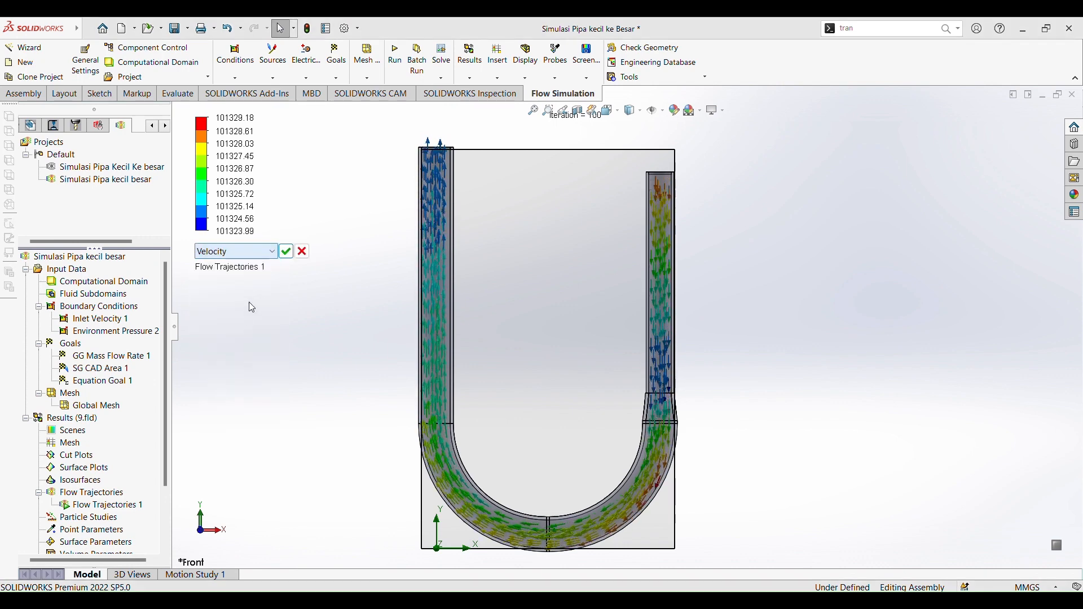
pyautogui.click(286, 252)
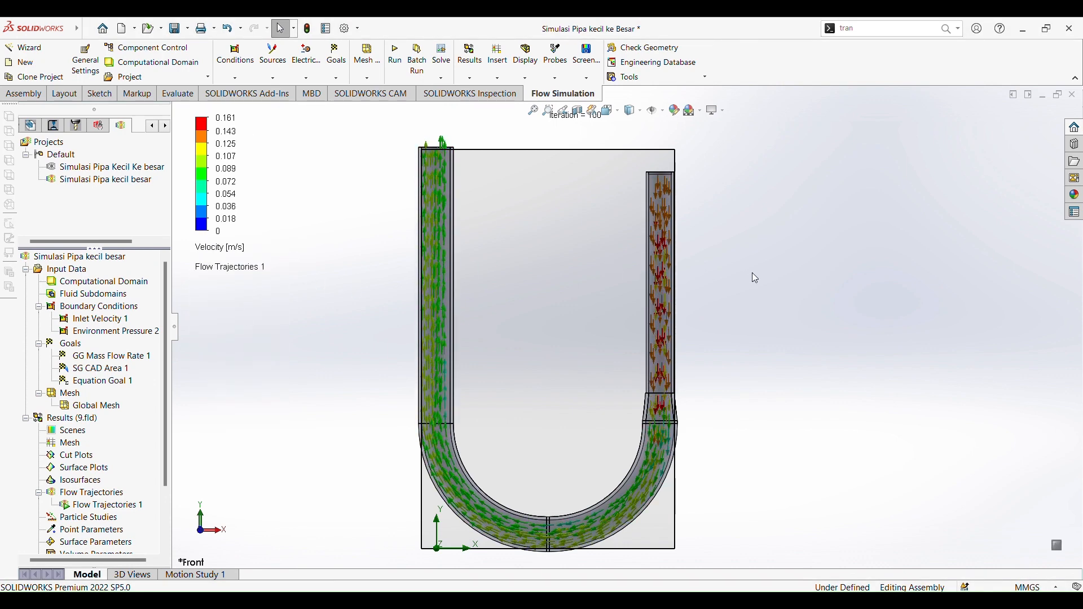